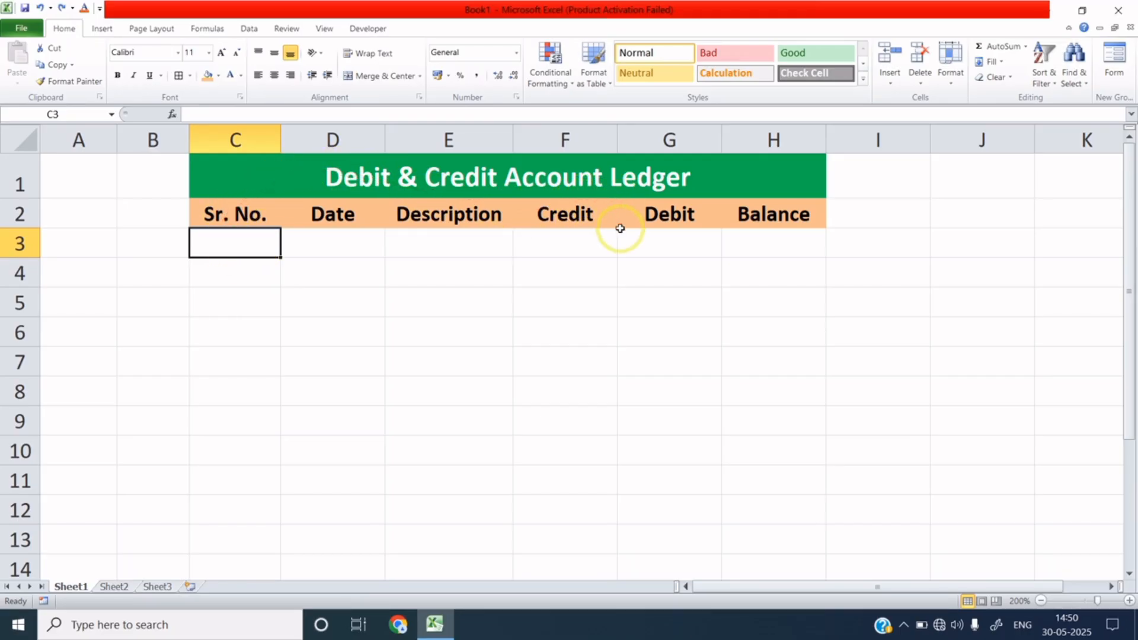
# Enter 1 and 2 as the first two serial numbers in C3 and C4.
pyautogui.moveTo(261, 180); pyautogui.dragTo(292, 209)
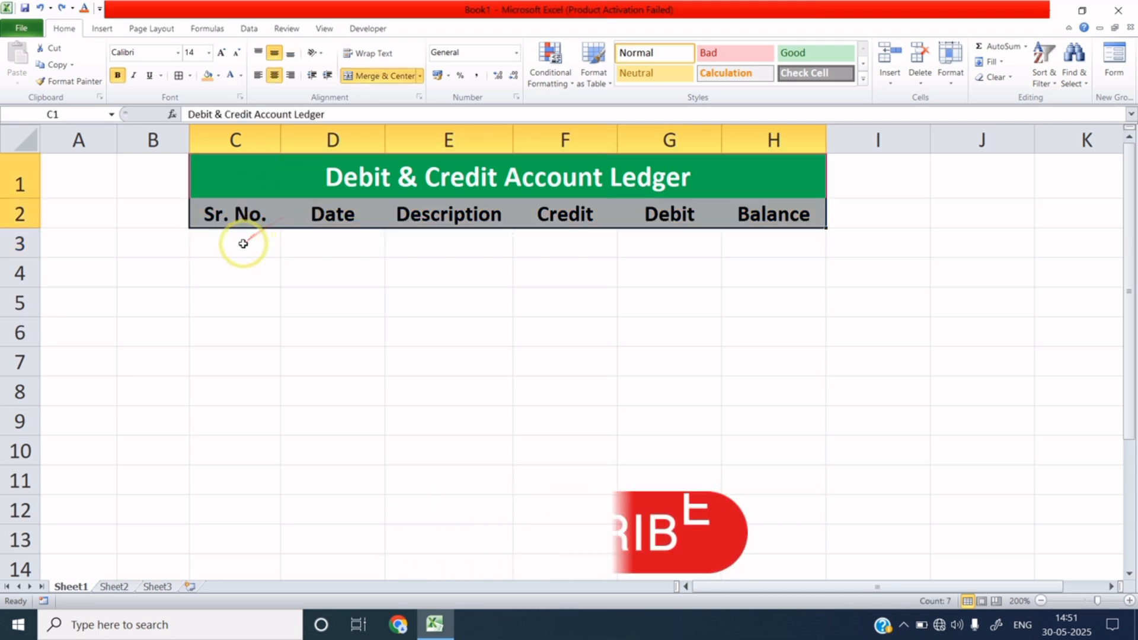
pyautogui.moveTo(236, 215); pyautogui.dragTo(799, 216)
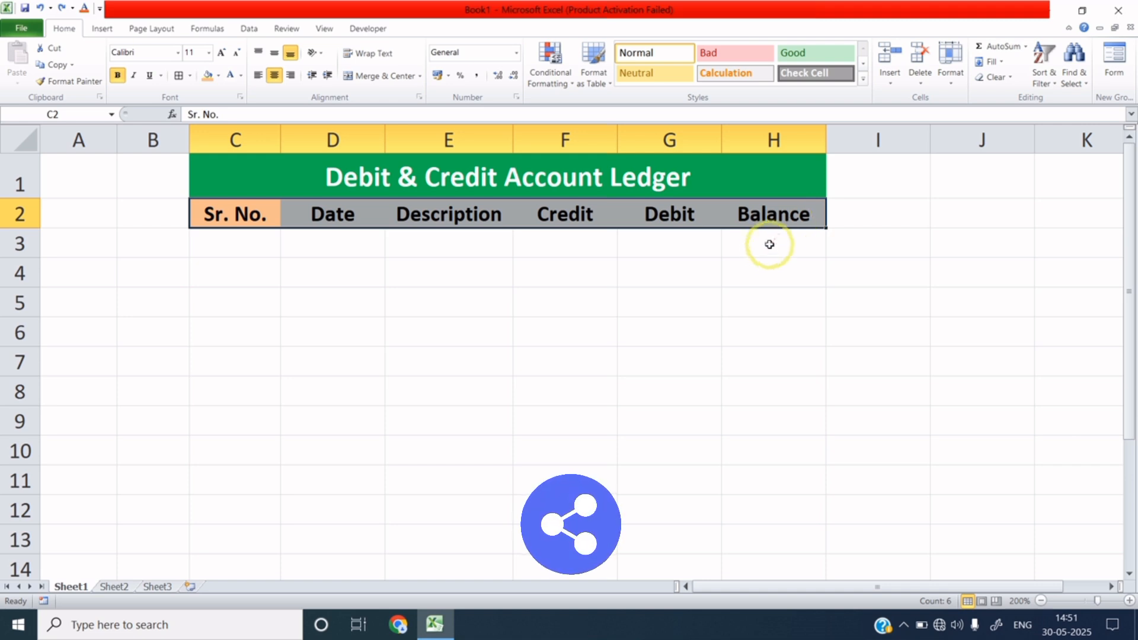
pyautogui.click(247, 247)
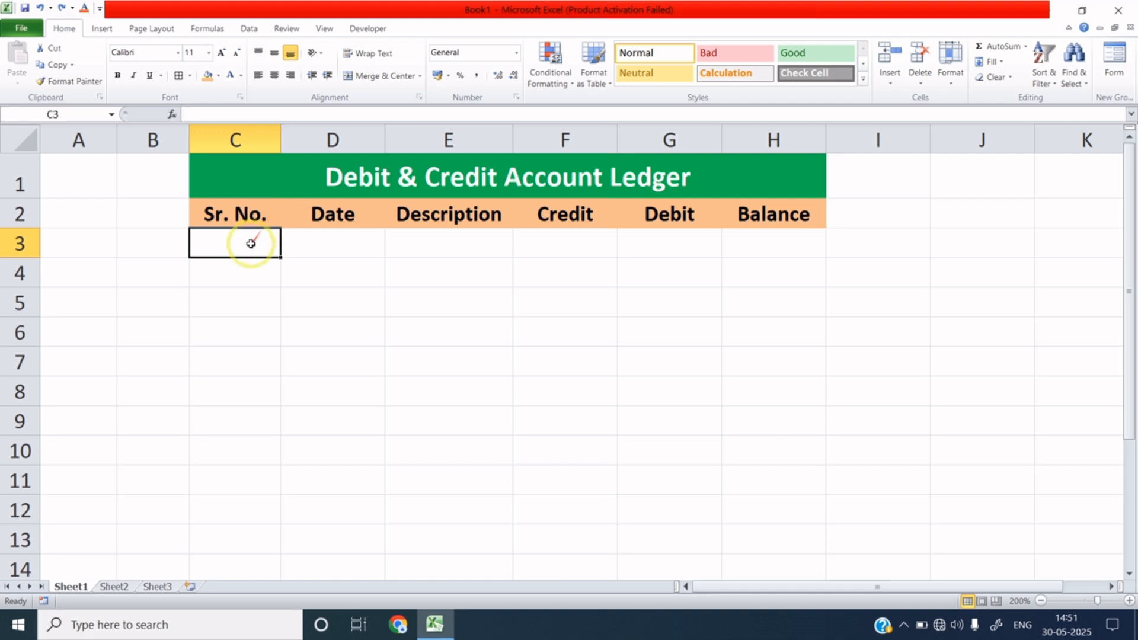
pyautogui.write('1')
pyautogui.click(237, 270)
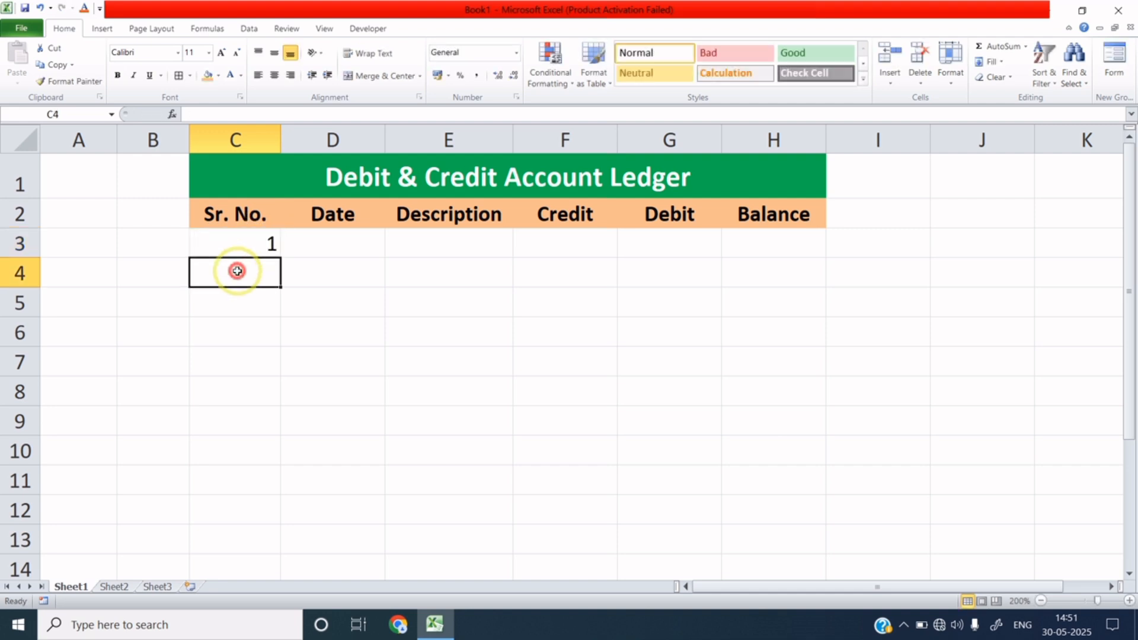
pyautogui.write('2')
pyautogui.click(225, 300)
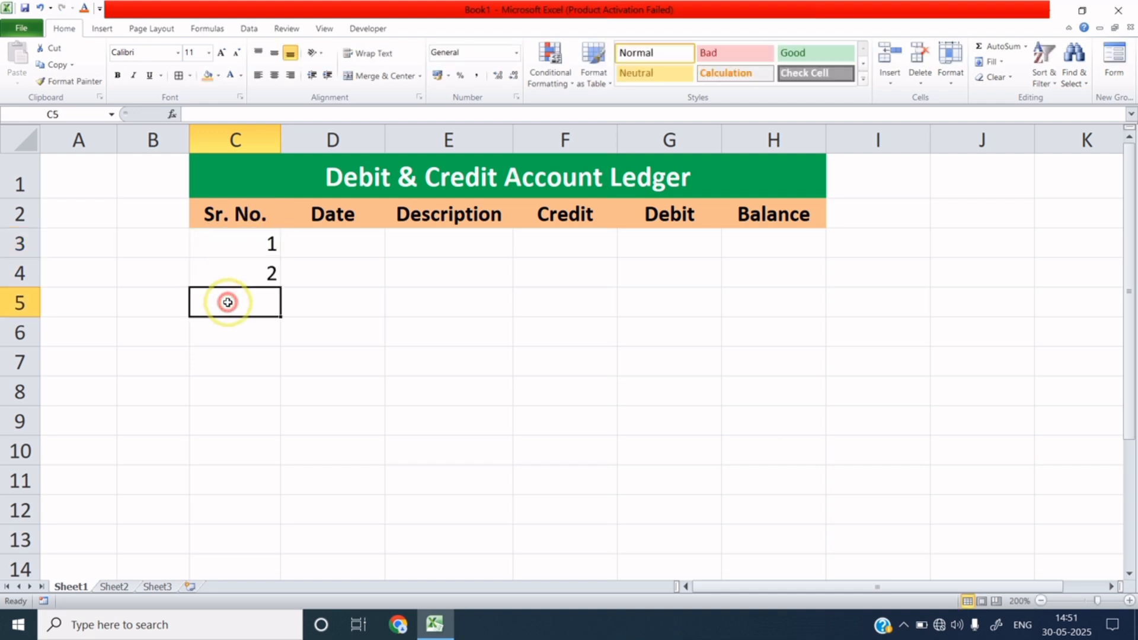
# Extend the serial numbers down to 9 in C11 and centre them.
pyautogui.click(261, 246)
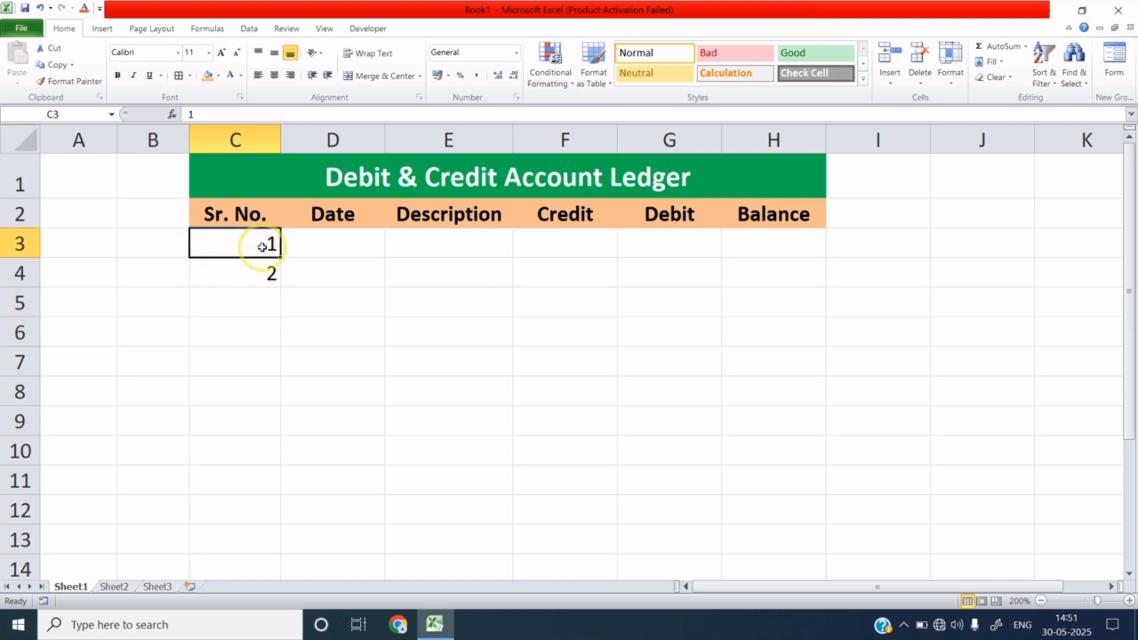
pyautogui.moveTo(261, 246); pyautogui.dragTo(266, 281)
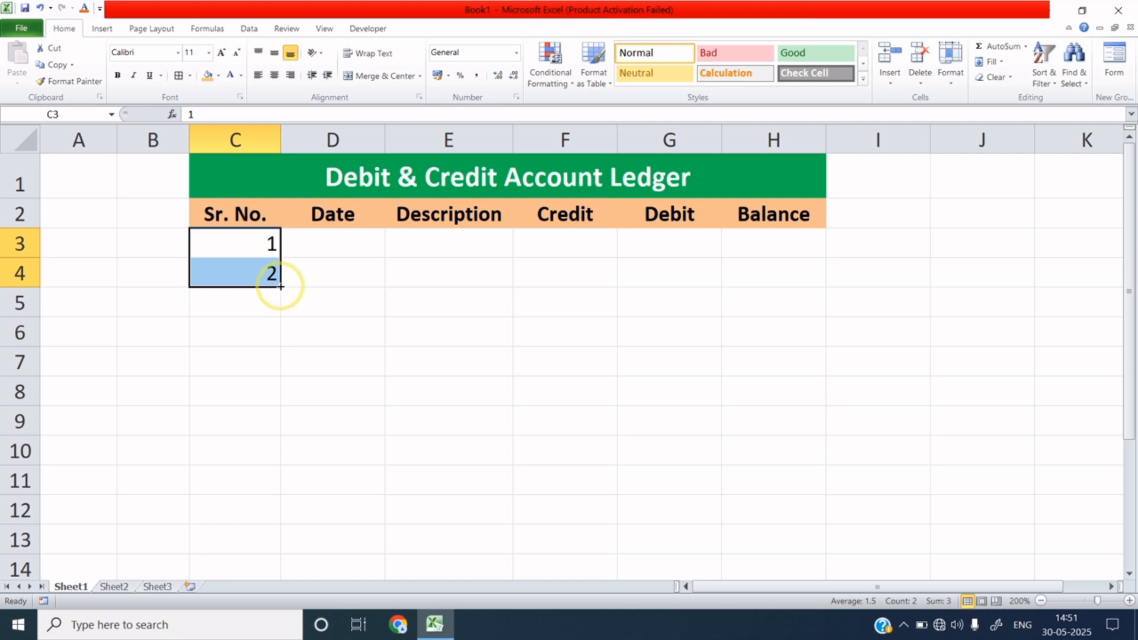
pyautogui.moveTo(280, 286); pyautogui.dragTo(277, 486)
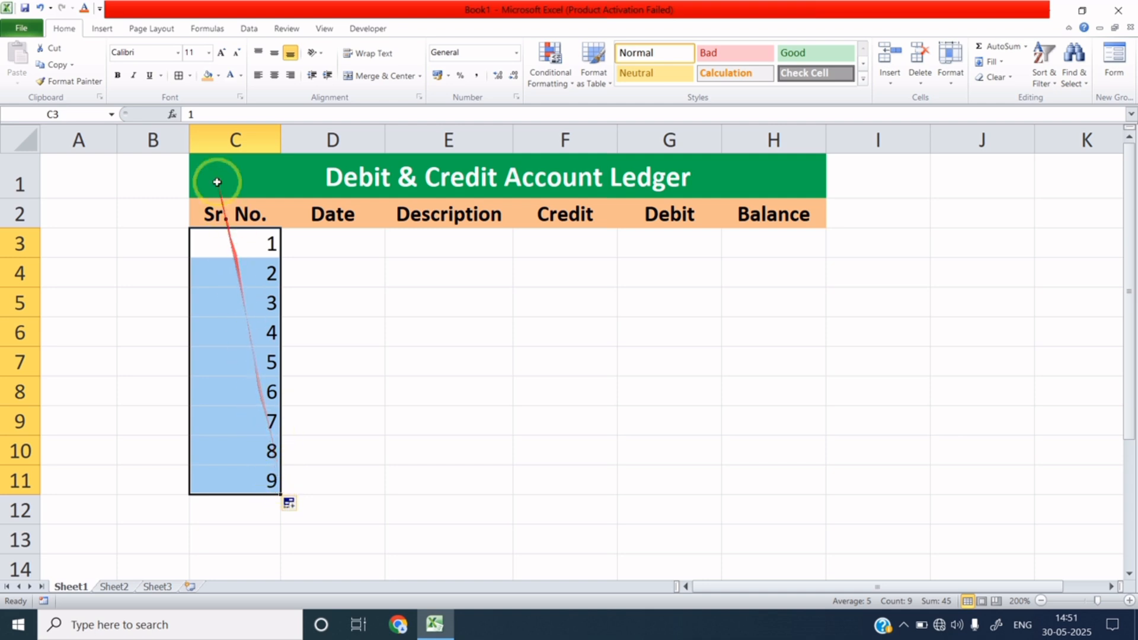
pyautogui.click(274, 78)
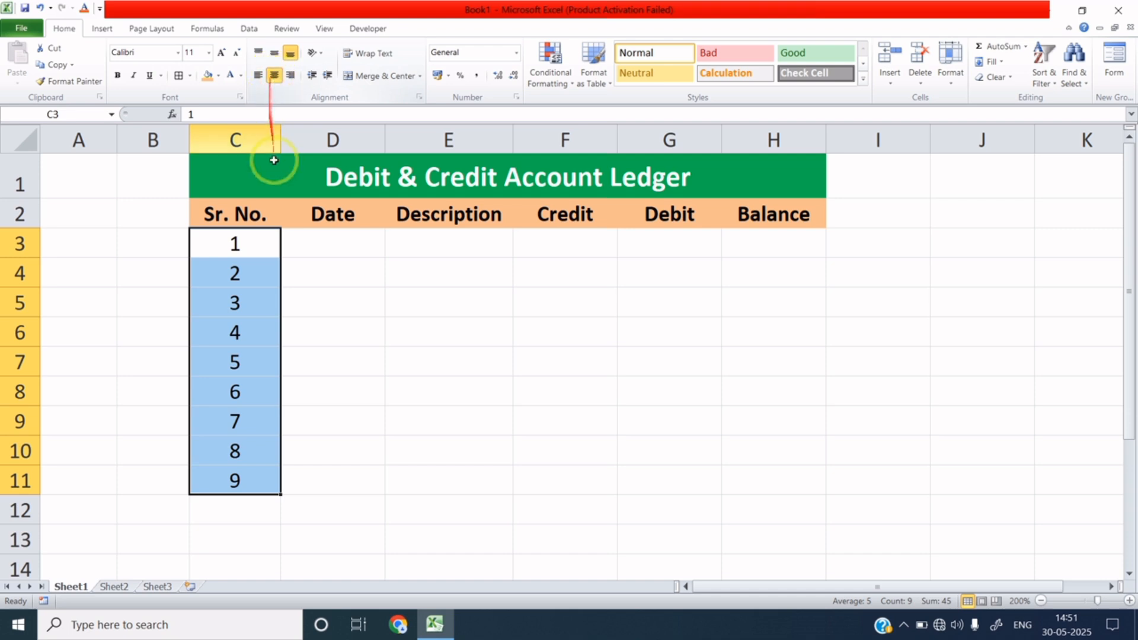
# Enter 01-02-2025 in D3 and widen column D so the date shows fully.
pyautogui.click(302, 247)
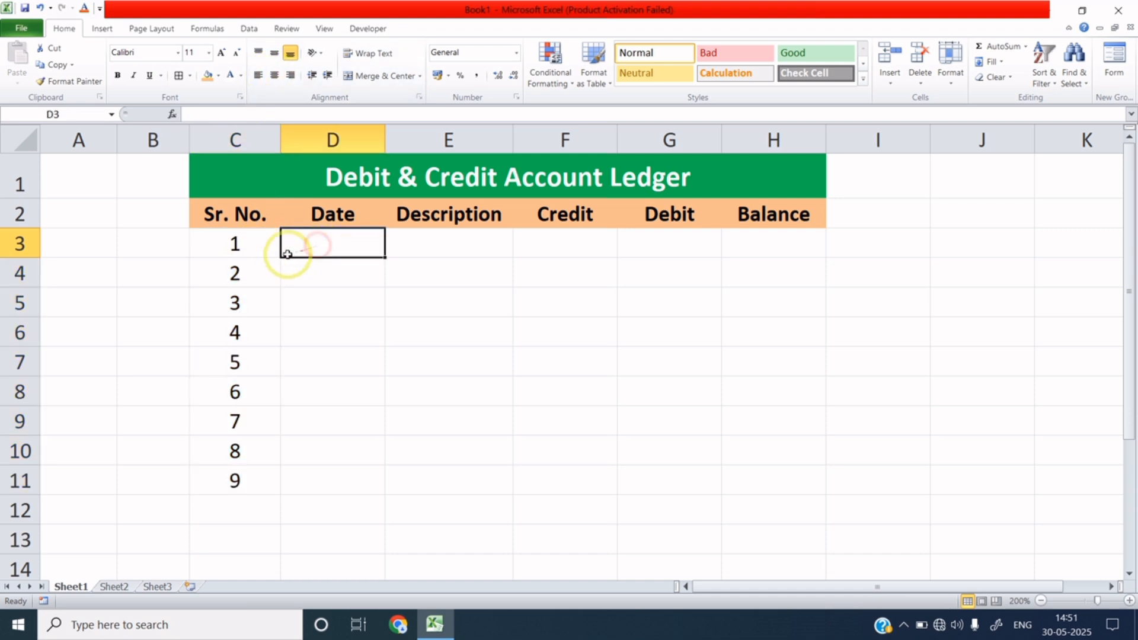
pyautogui.moveTo(249, 244); pyautogui.dragTo(252, 455)
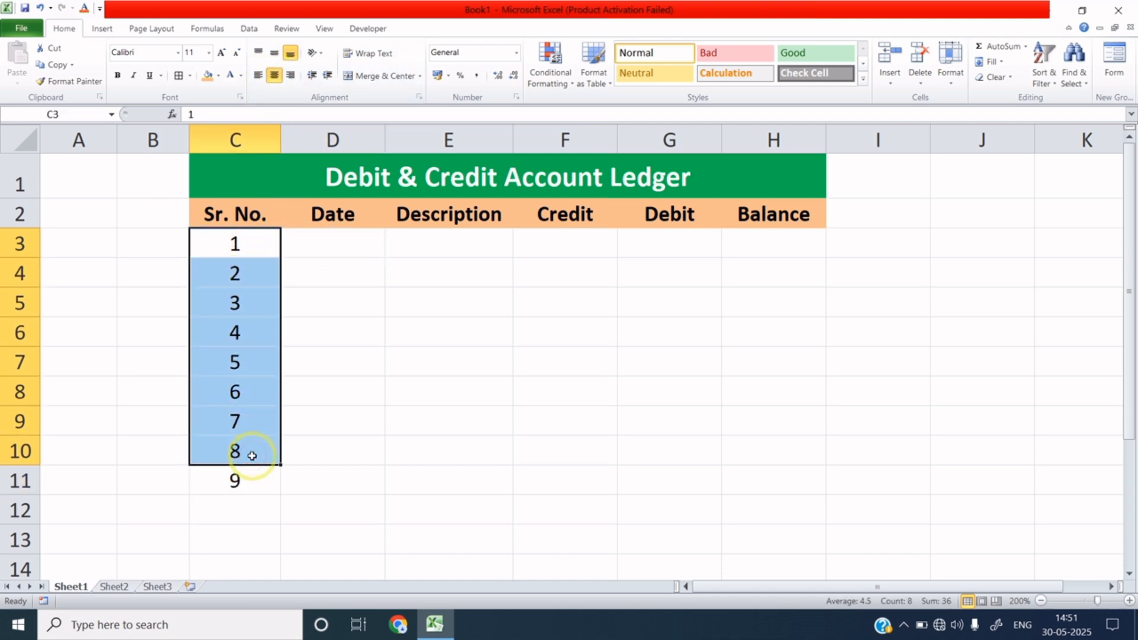
pyautogui.click(341, 240)
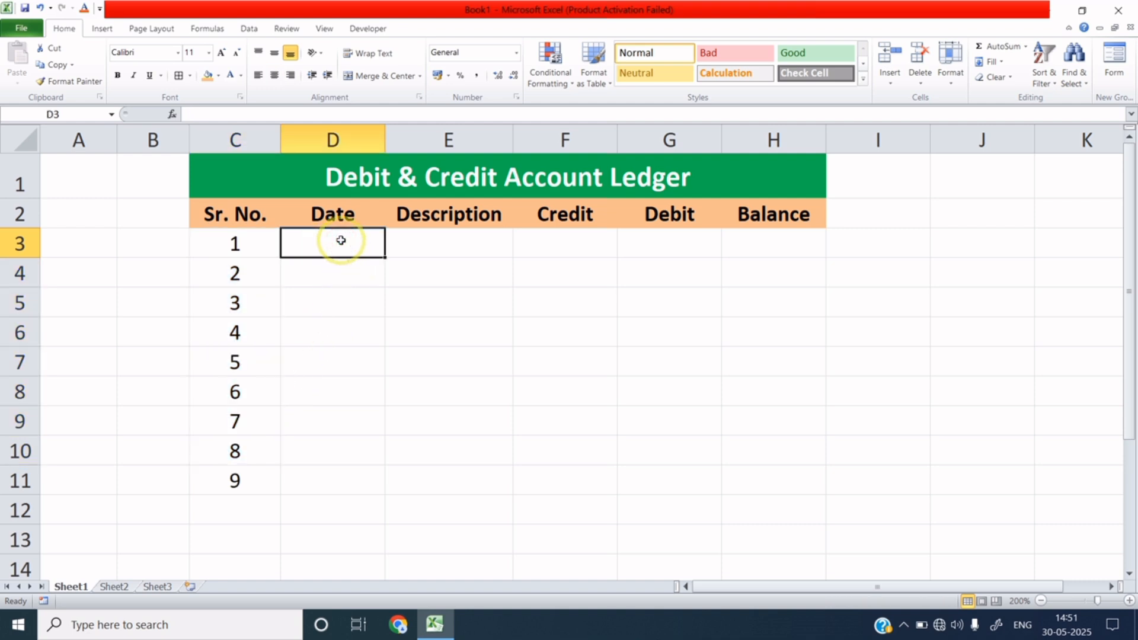
pyautogui.write('01-02-2025')
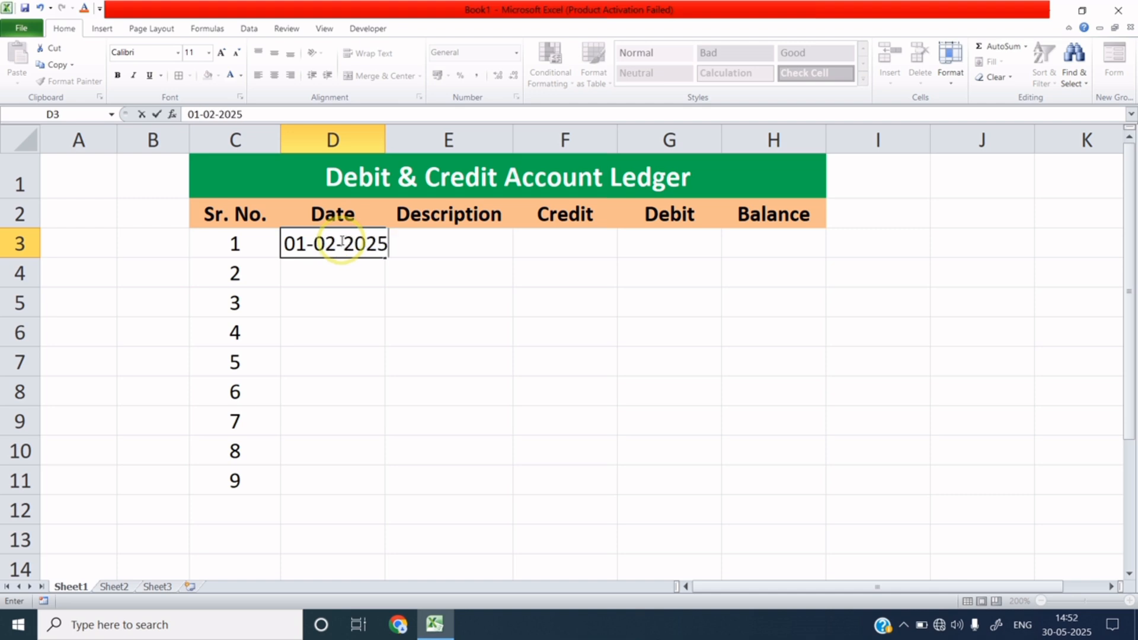
pyautogui.click(363, 279)
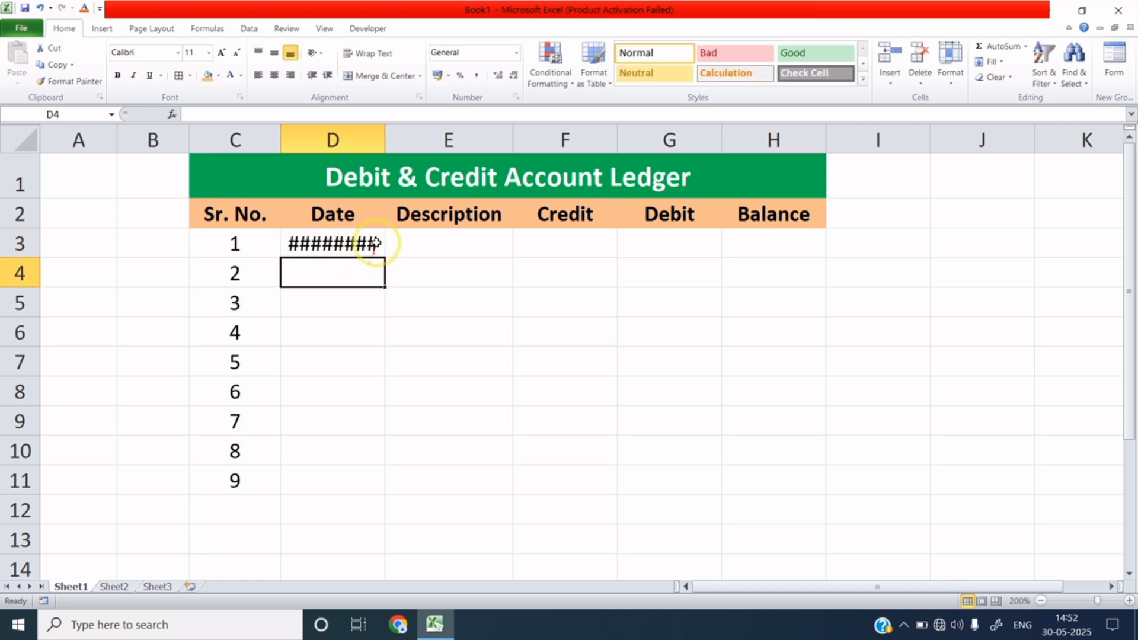
pyautogui.moveTo(385, 138); pyautogui.dragTo(402, 140)
# Fill consecutive dates down to 09-02-2025 in D11 and check the results.
pyautogui.click(390, 249)
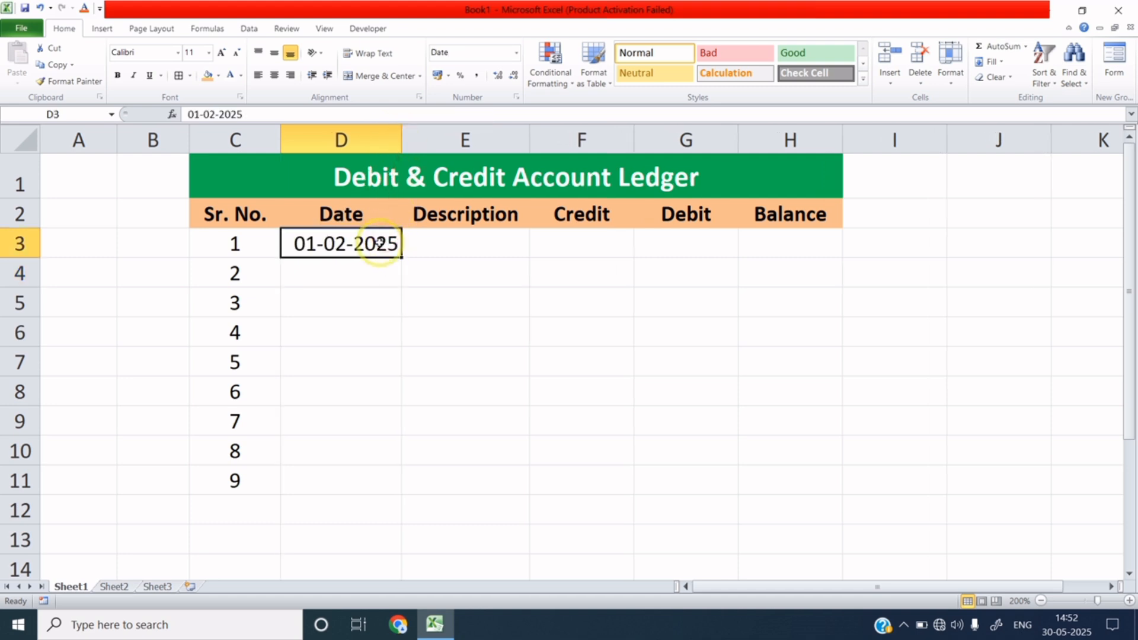
pyautogui.moveTo(401, 257); pyautogui.dragTo(381, 482)
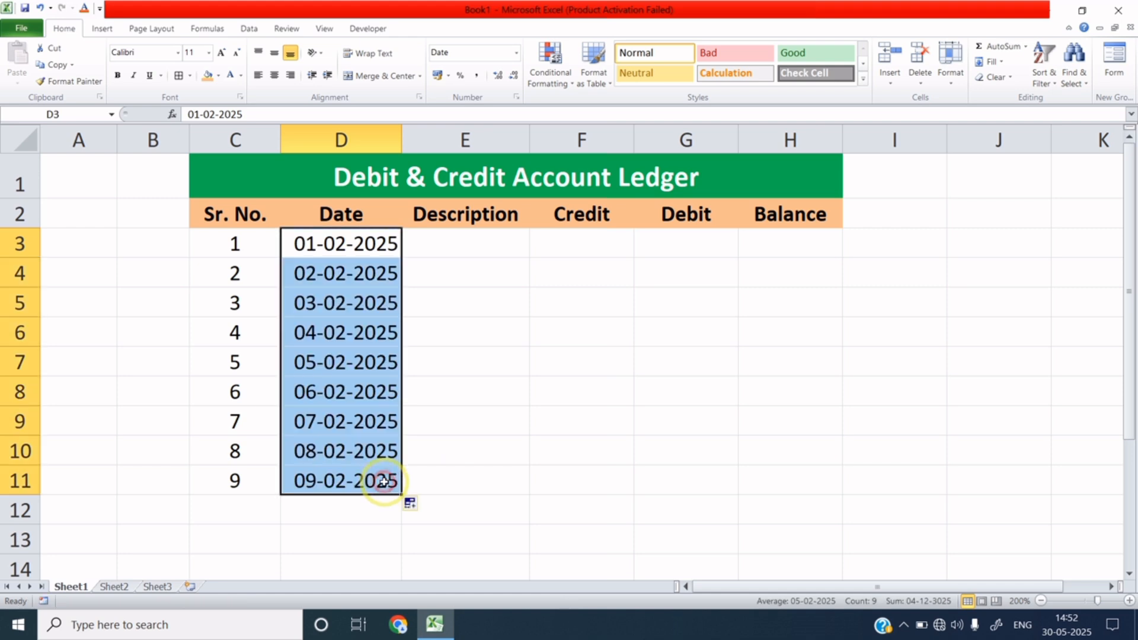
pyautogui.click(354, 388)
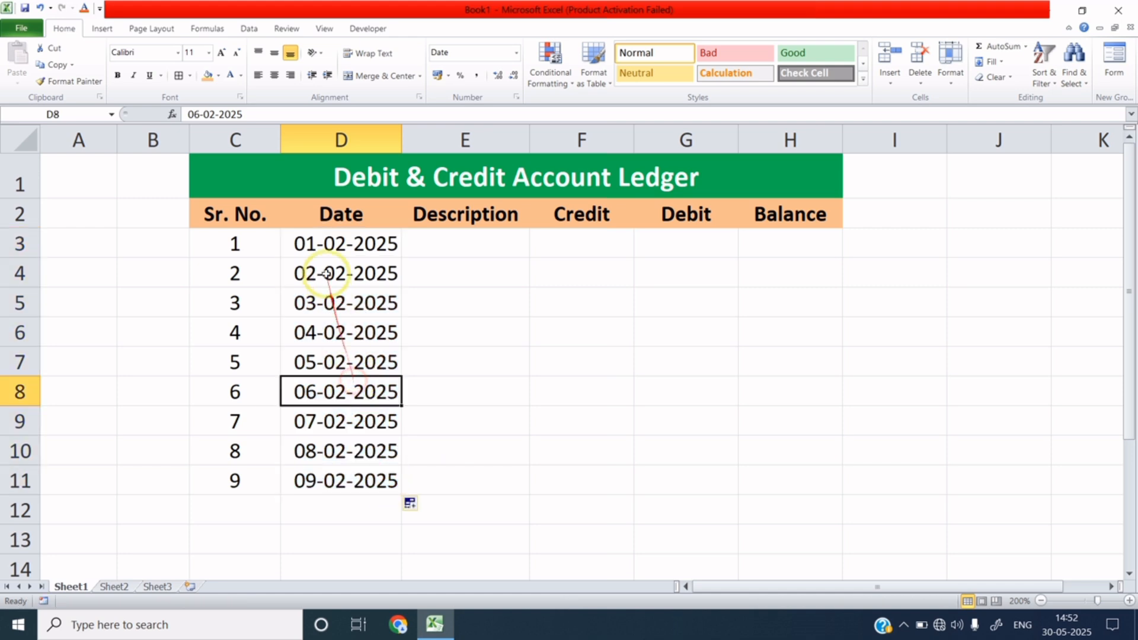
pyautogui.click(312, 243)
pyautogui.click(316, 272)
pyautogui.click(315, 301)
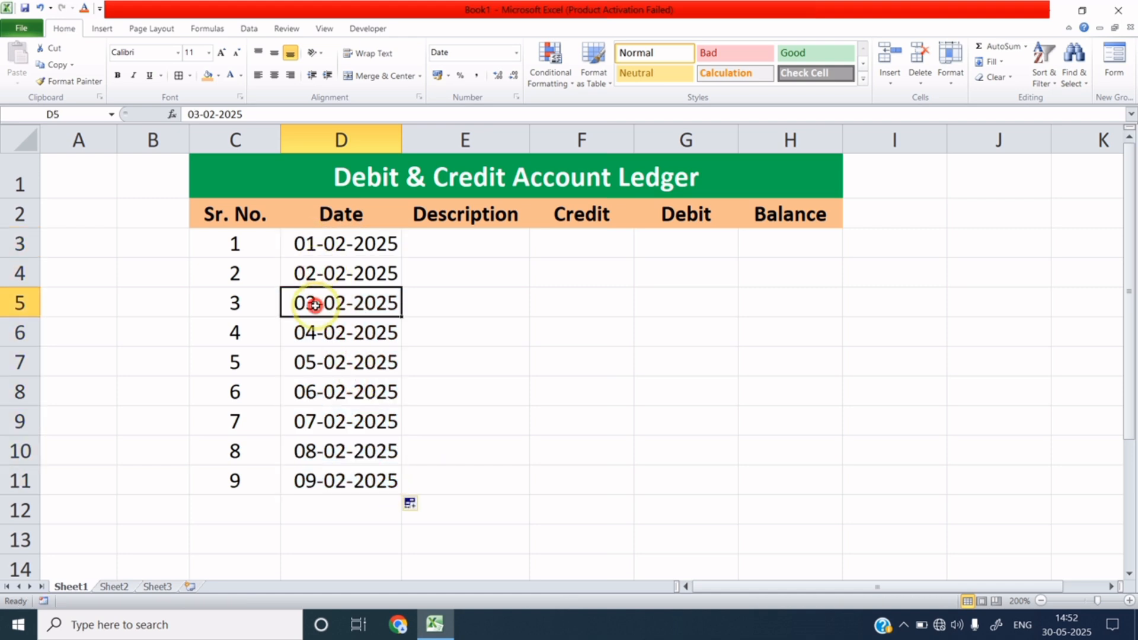
pyautogui.click(311, 331)
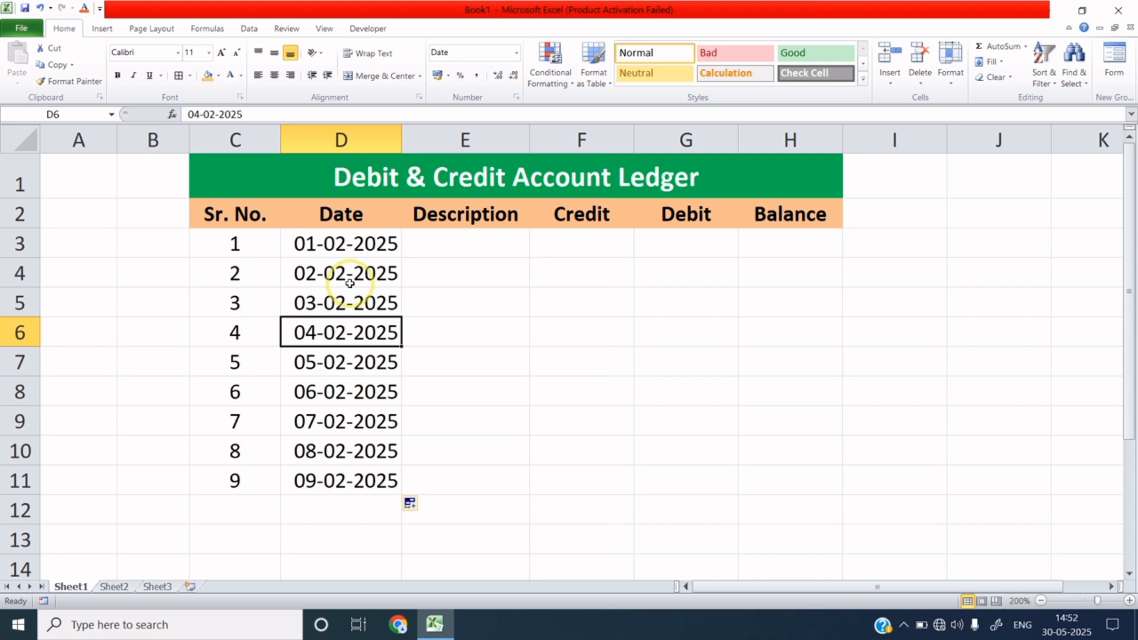
pyautogui.click(466, 241)
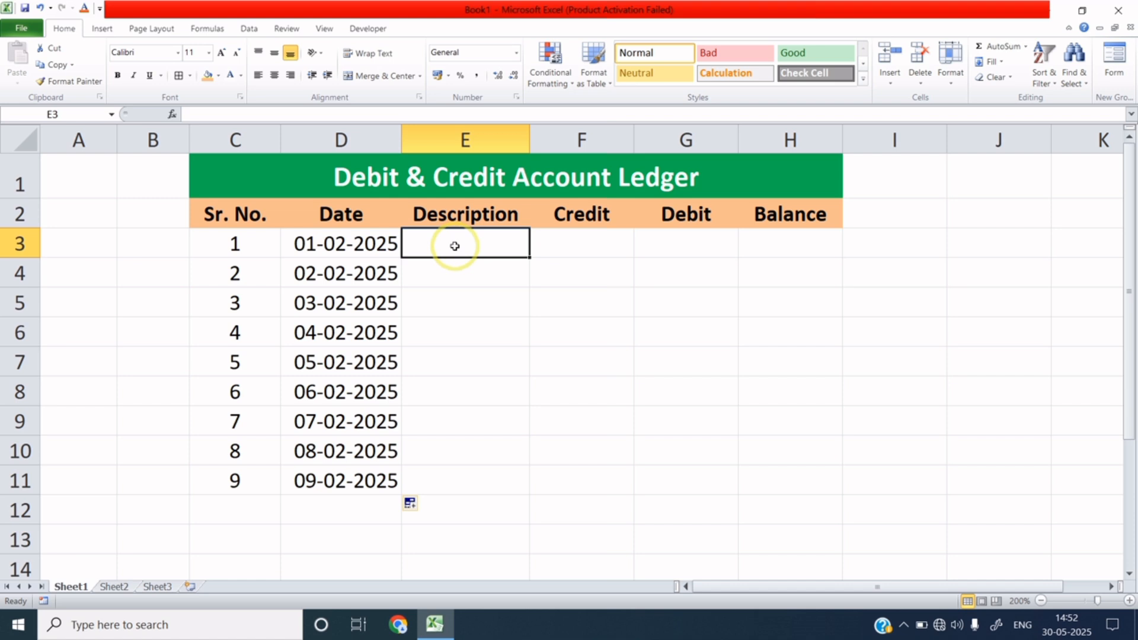
# Enter Income in E3 with a 50000 credit and a 50000 opening balance in H3.
pyautogui.write('Income')
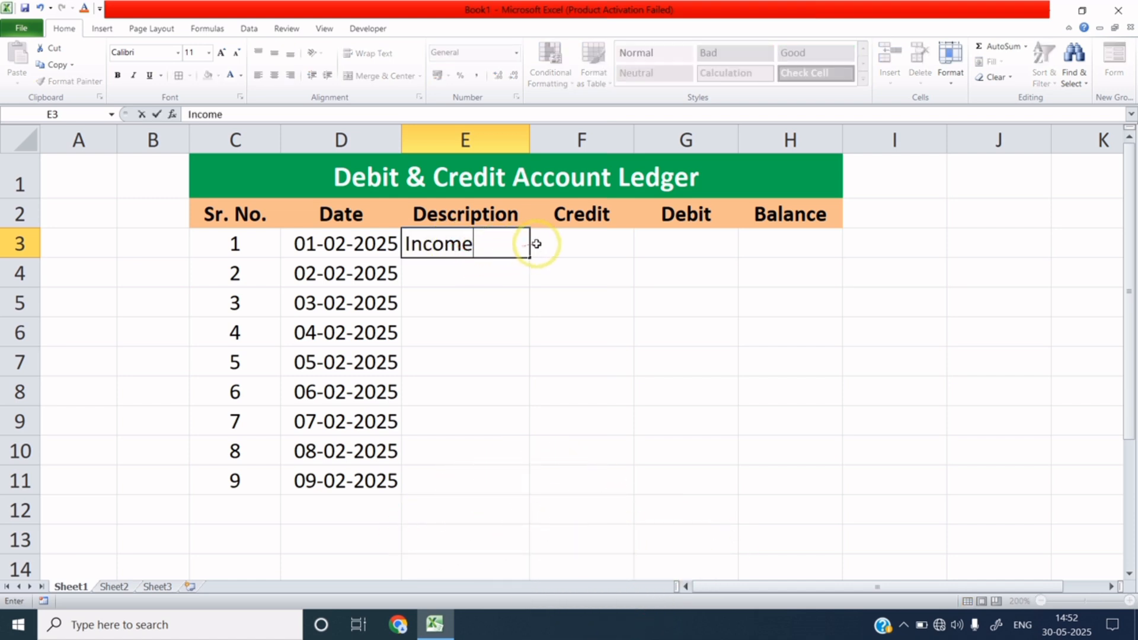
pyautogui.click(558, 241)
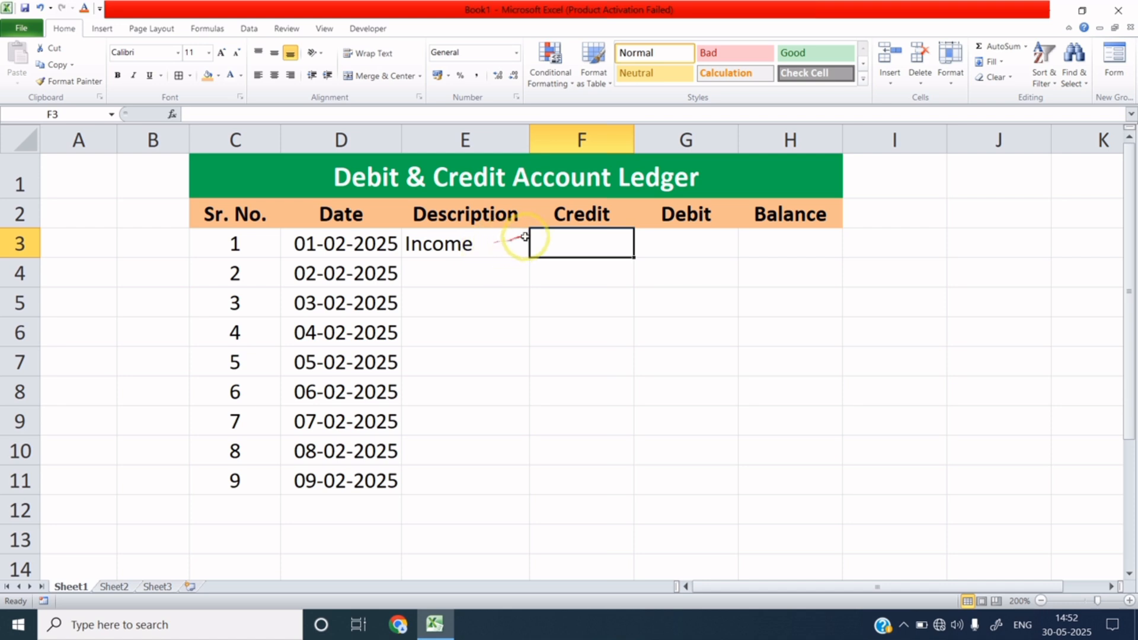
pyautogui.click(677, 236)
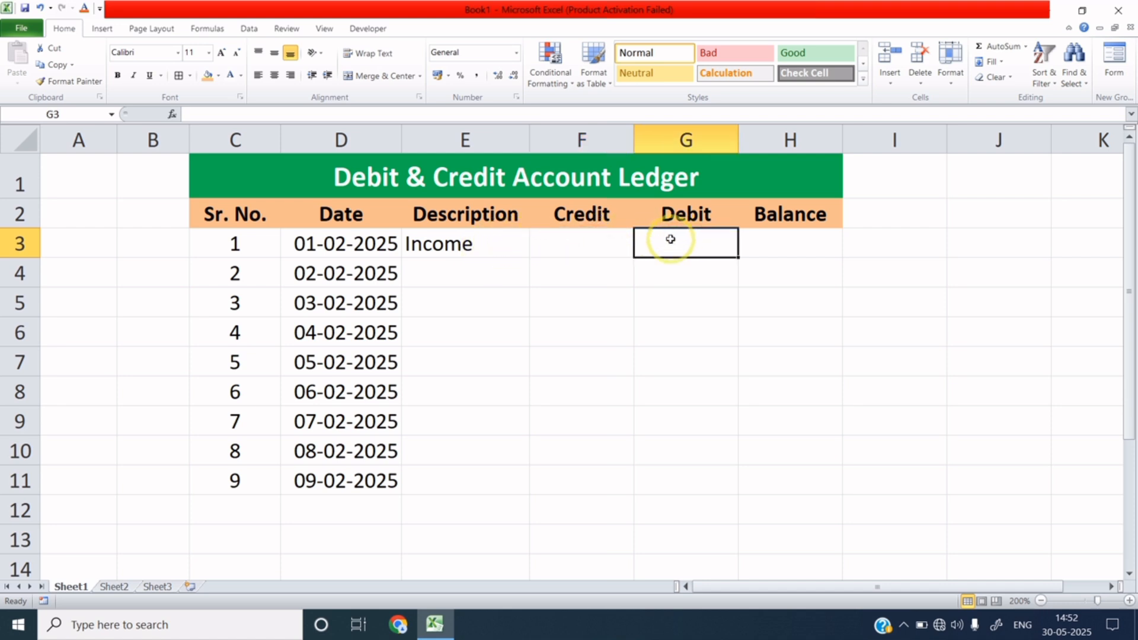
pyautogui.click(603, 242)
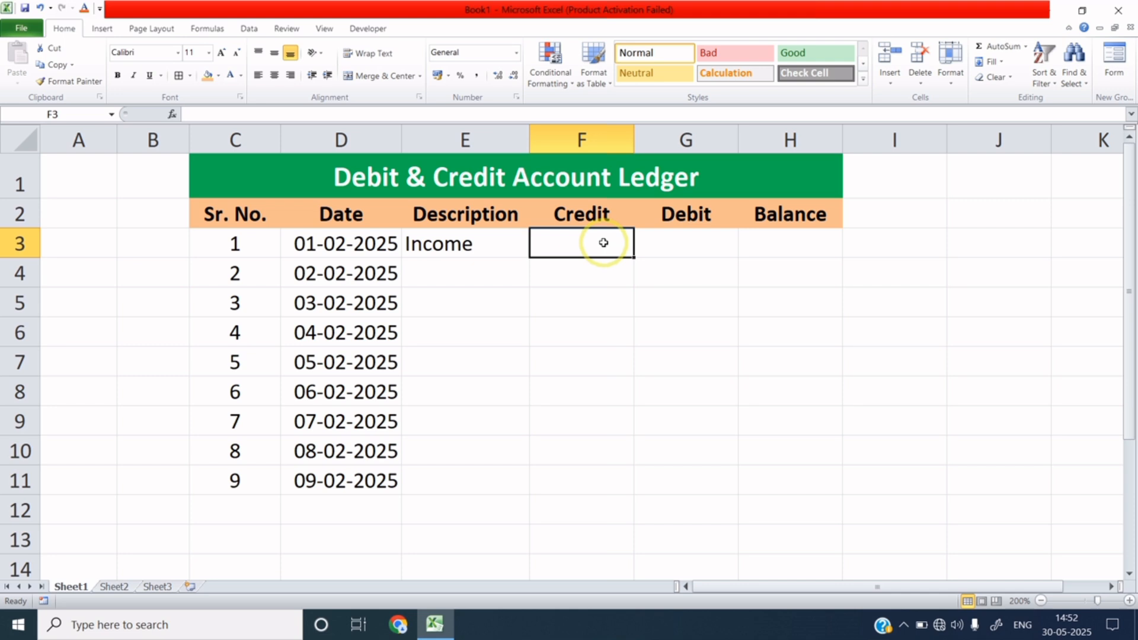
pyautogui.write('5')
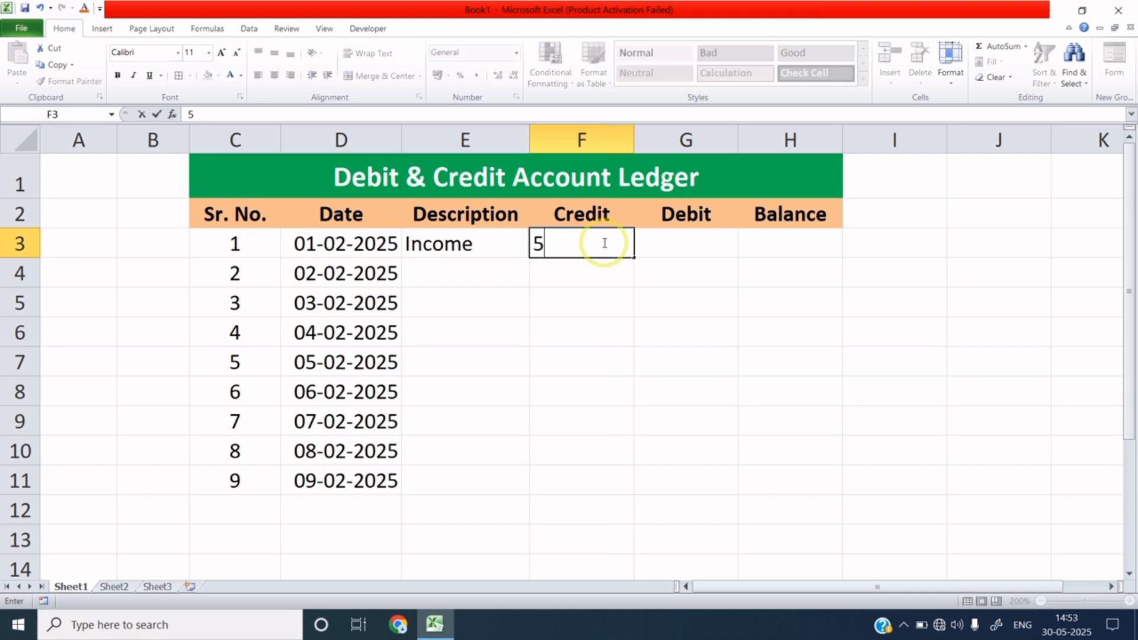
pyautogui.write('0000')
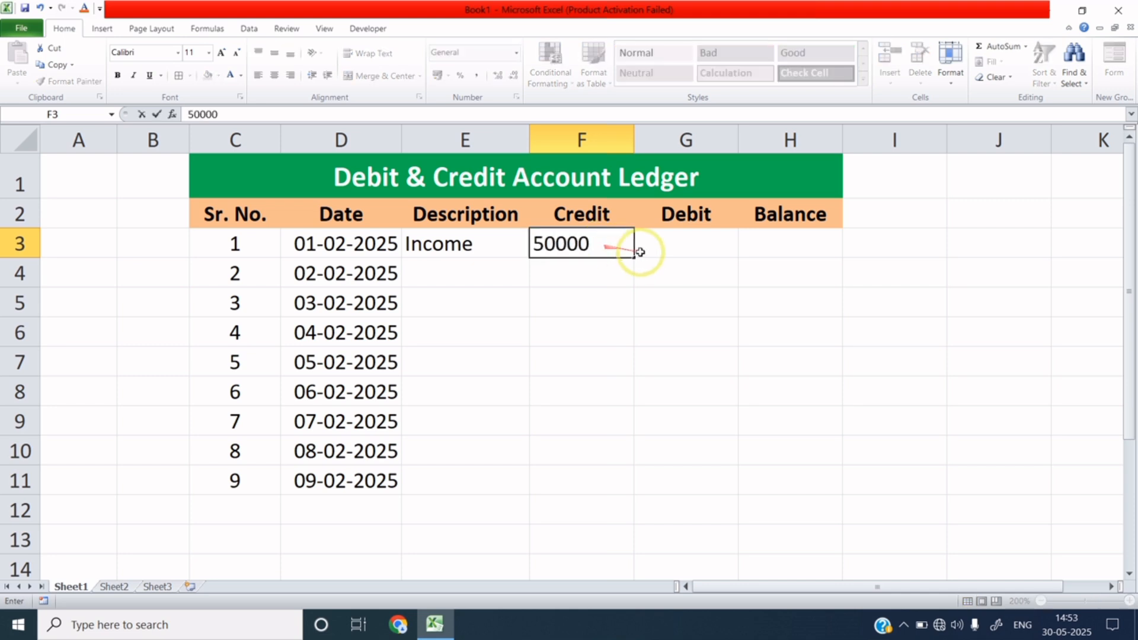
pyautogui.click(773, 244)
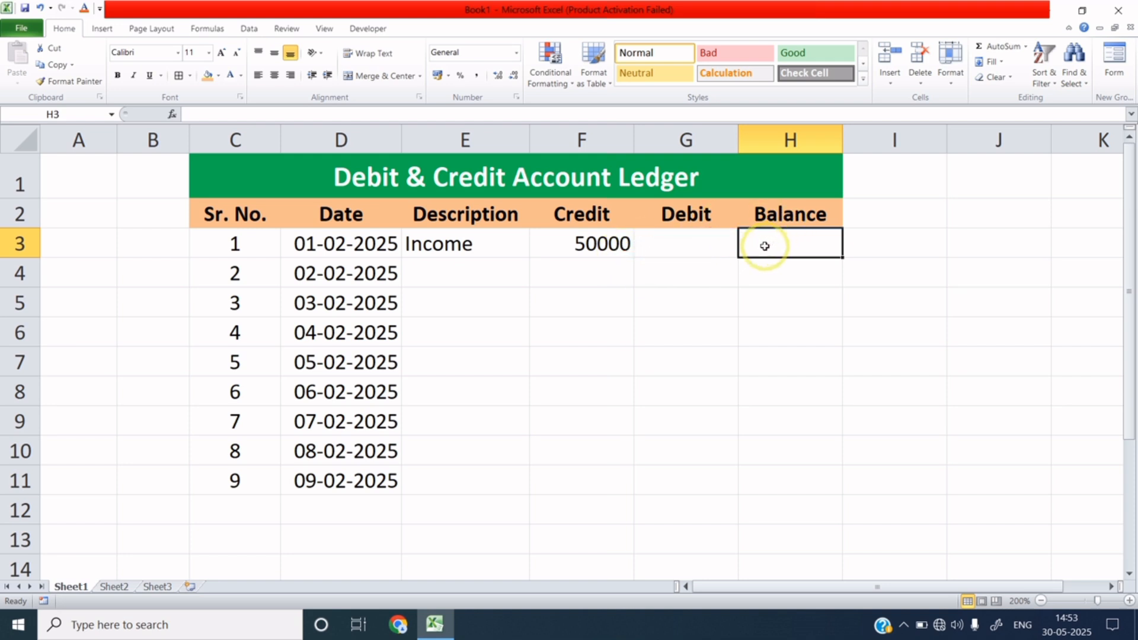
pyautogui.write('500')
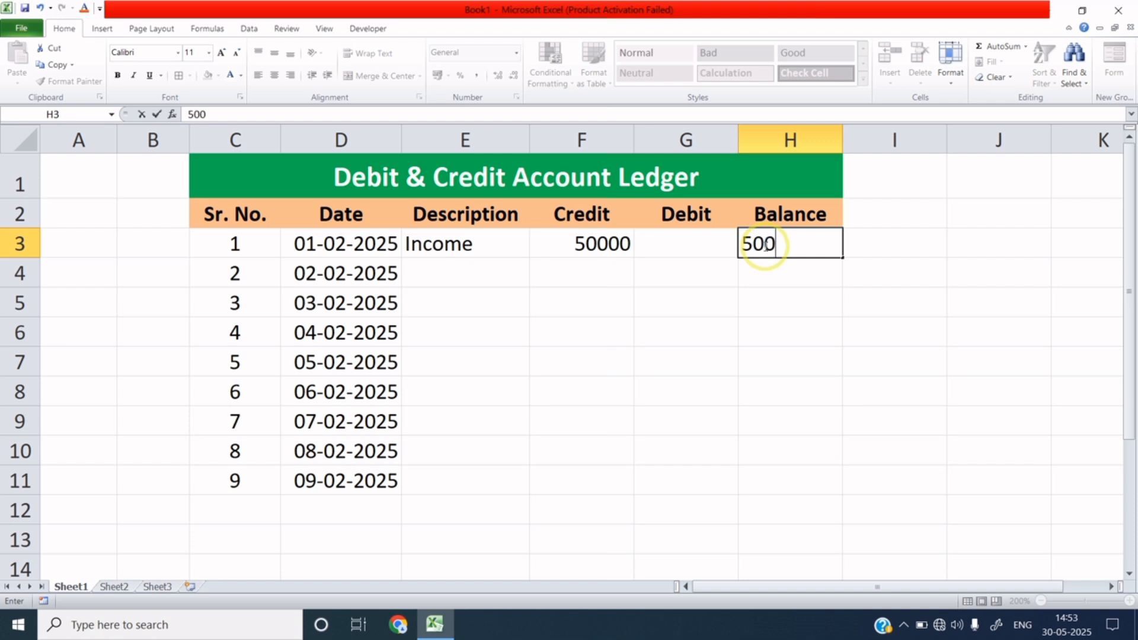
pyautogui.write('00')
pyautogui.click(780, 265)
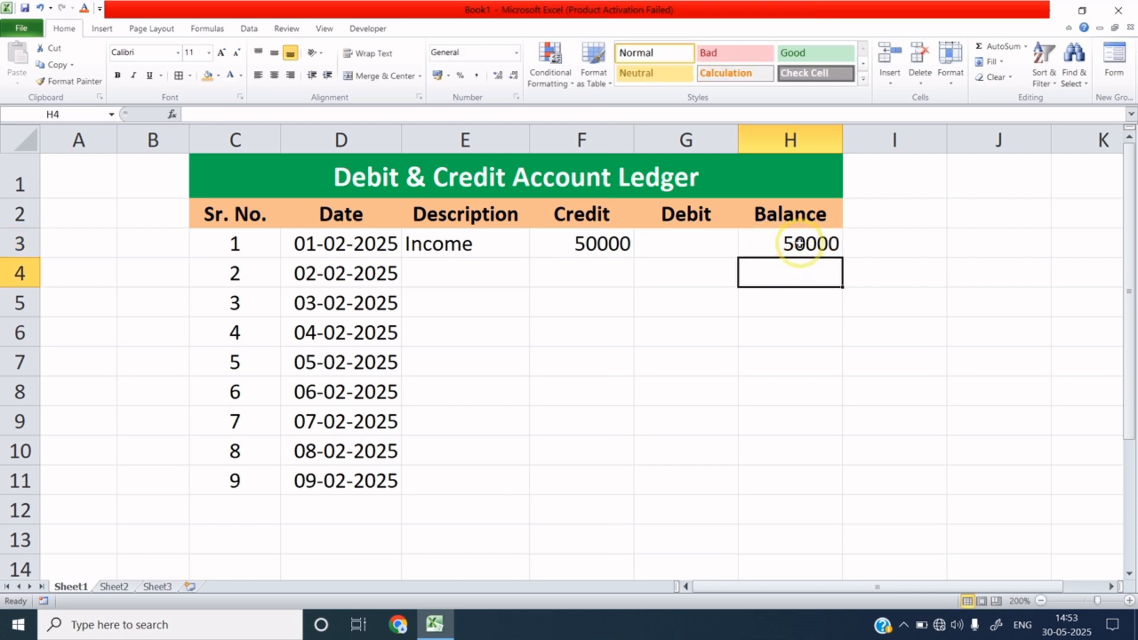
pyautogui.click(445, 279)
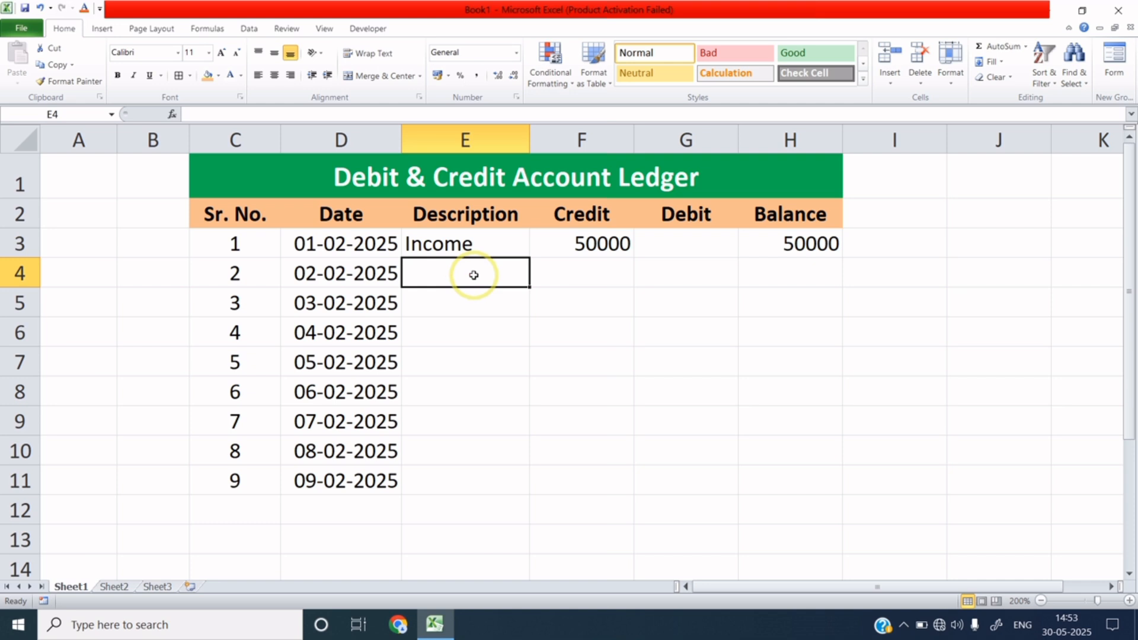
# Enter Expense in E4 with a 10000 debit in G4.
pyautogui.write('Expense')
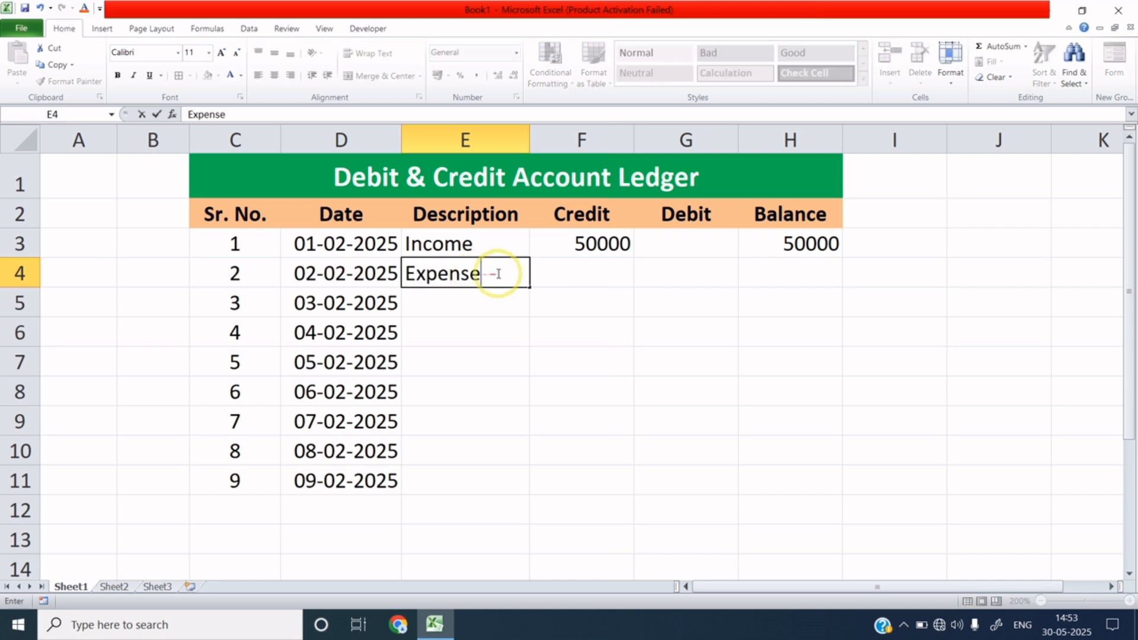
pyautogui.click(546, 276)
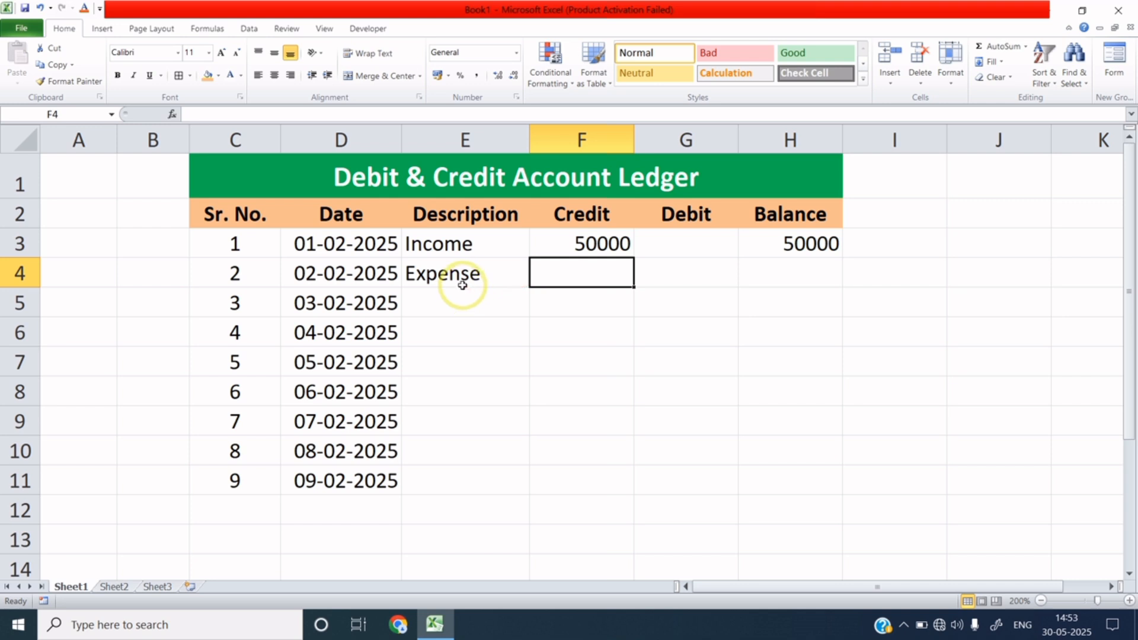
pyautogui.click(669, 276)
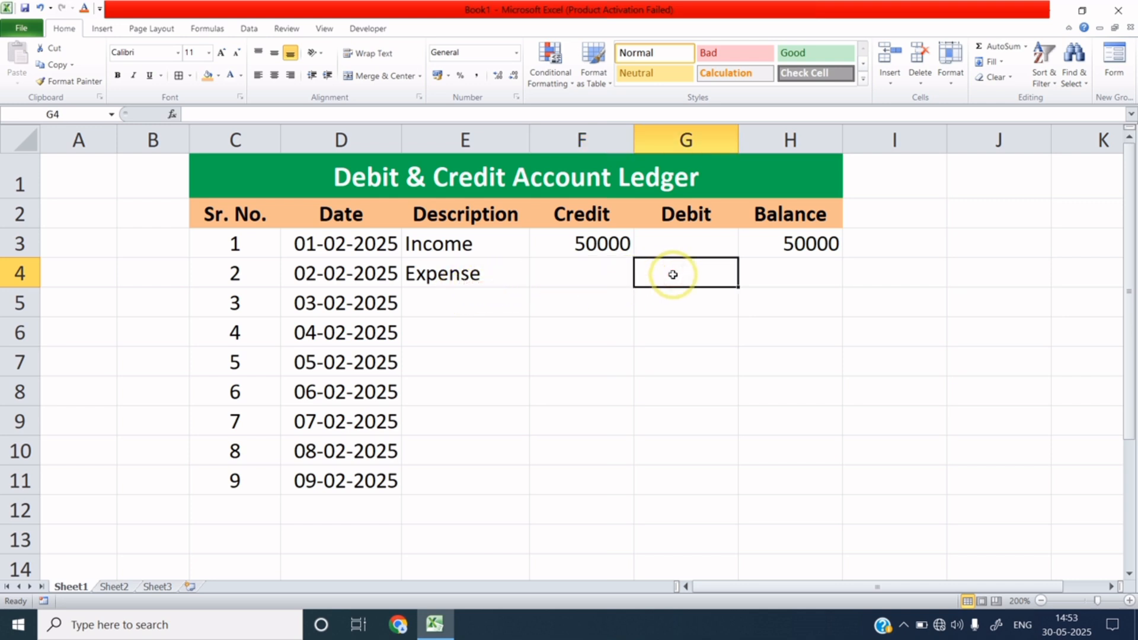
pyautogui.write('10000')
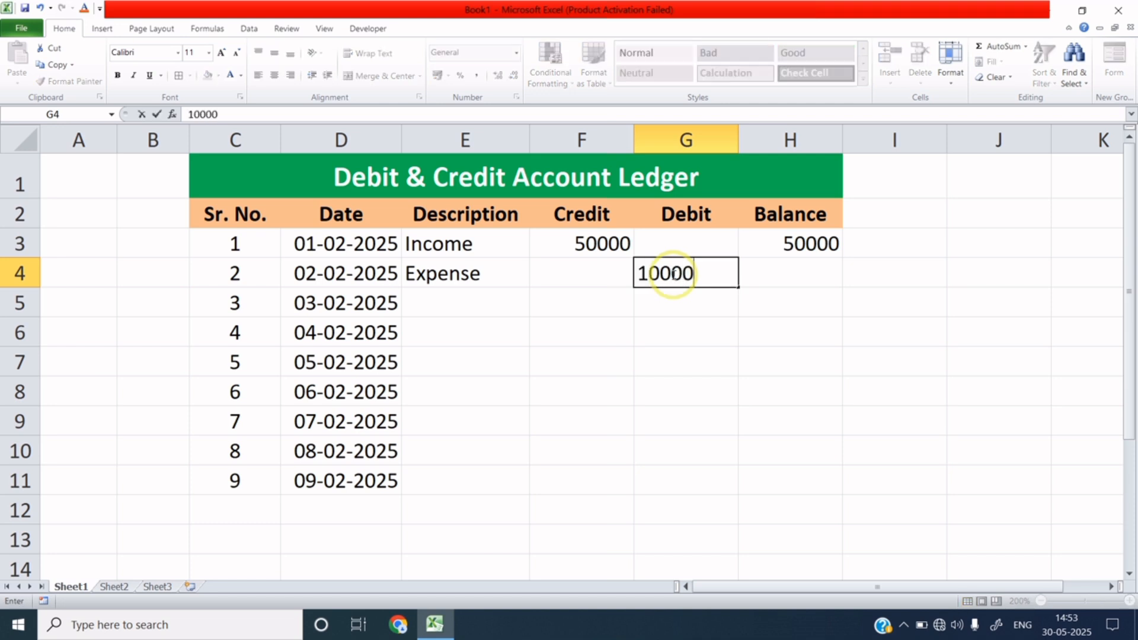
pyautogui.press('Return')
pyautogui.click(702, 274)
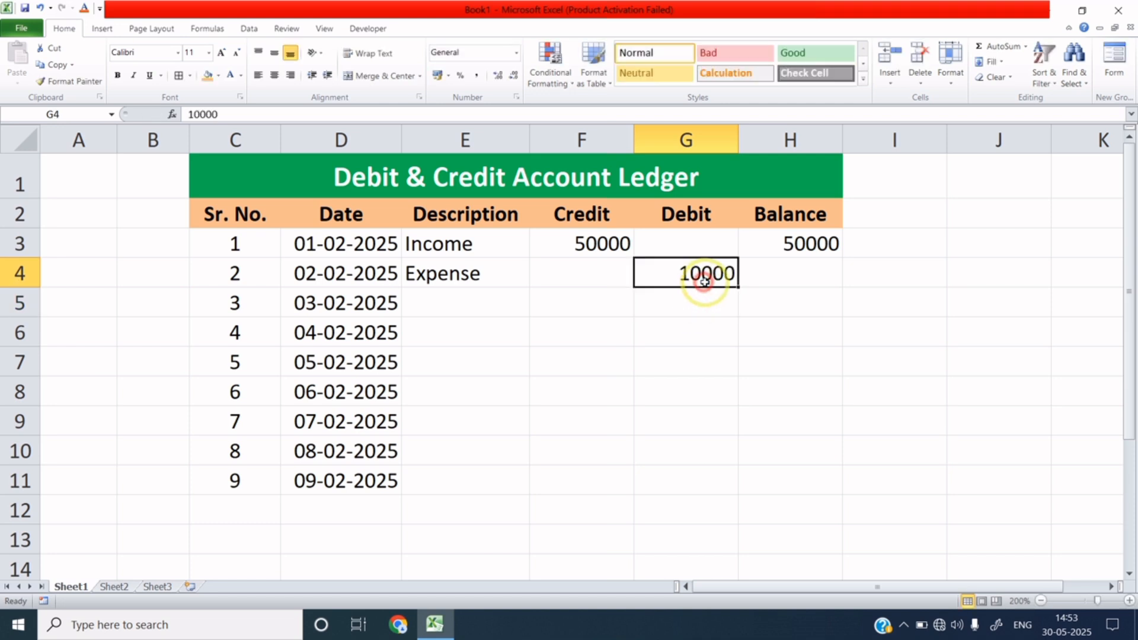
pyautogui.click(775, 278)
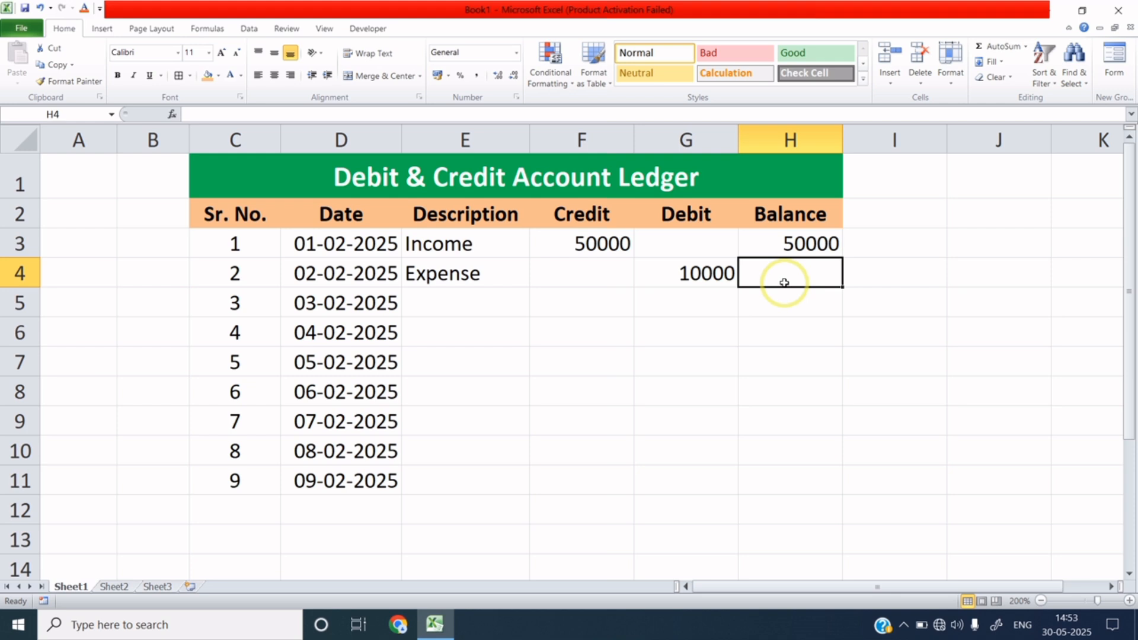
# Enter the balance formula =(H3+F4-G4) in H4, giving 40000.
pyautogui.write('=(')
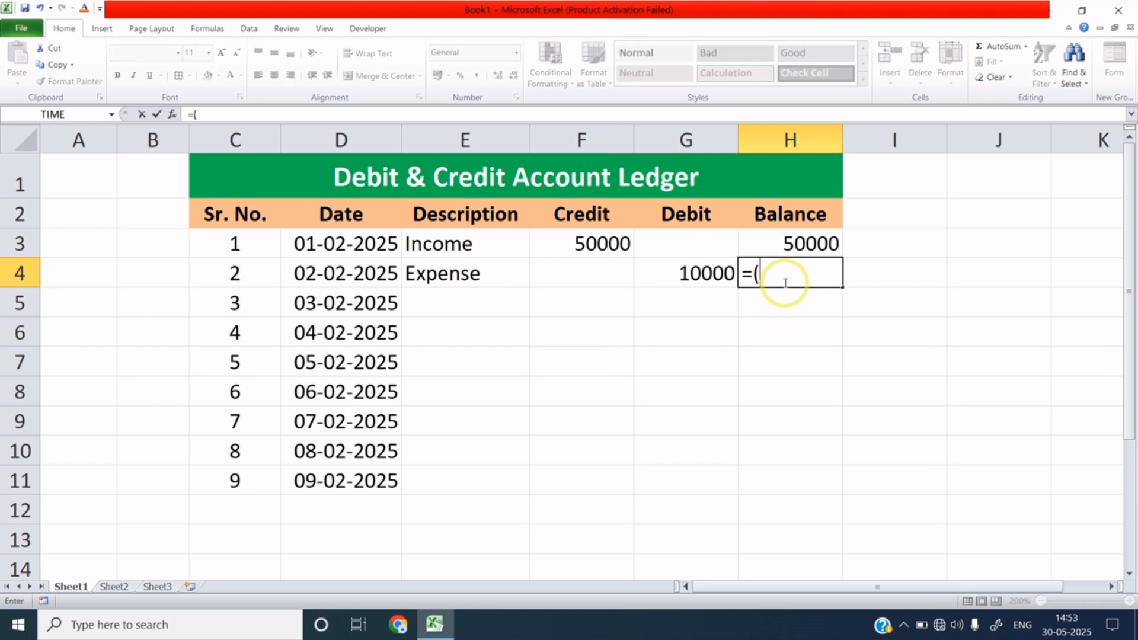
pyautogui.click(813, 243)
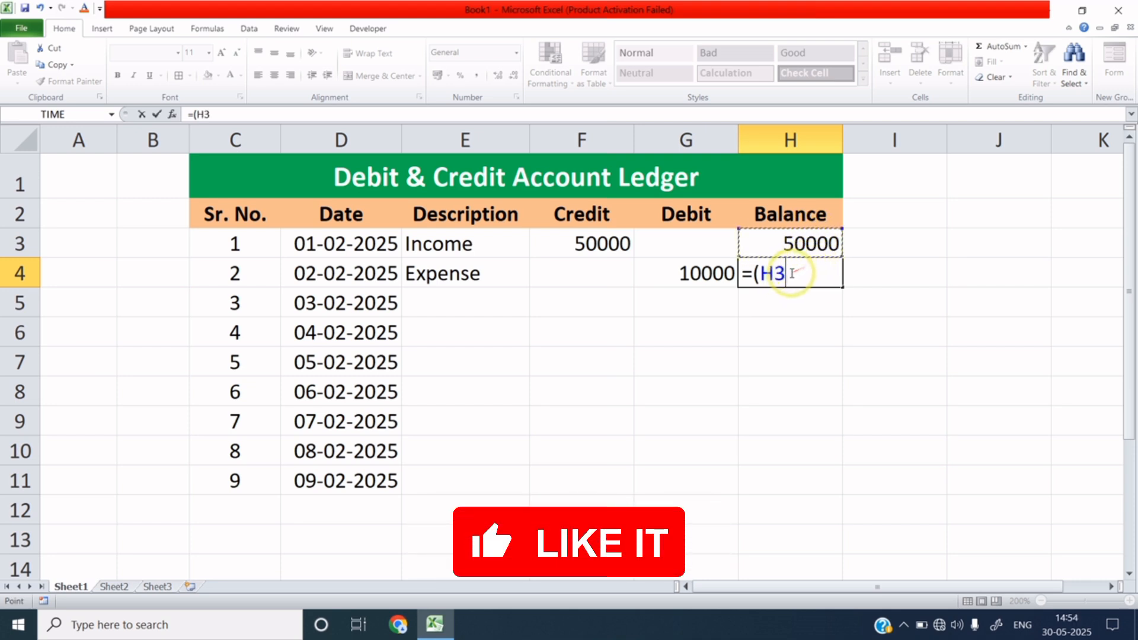
pyautogui.write('+')
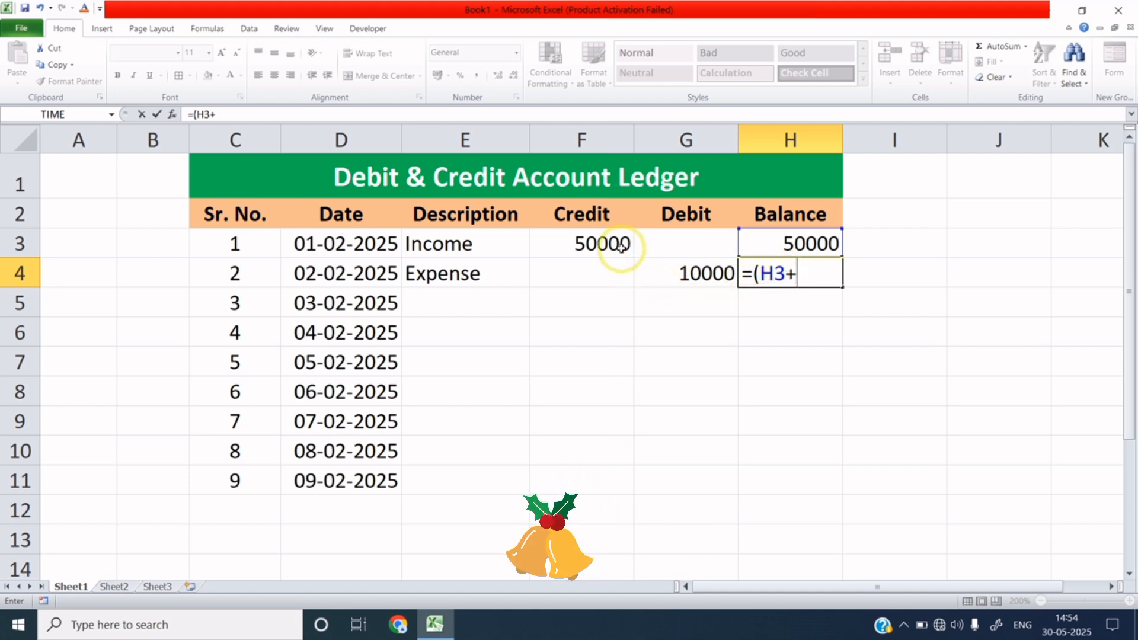
pyautogui.click(611, 274)
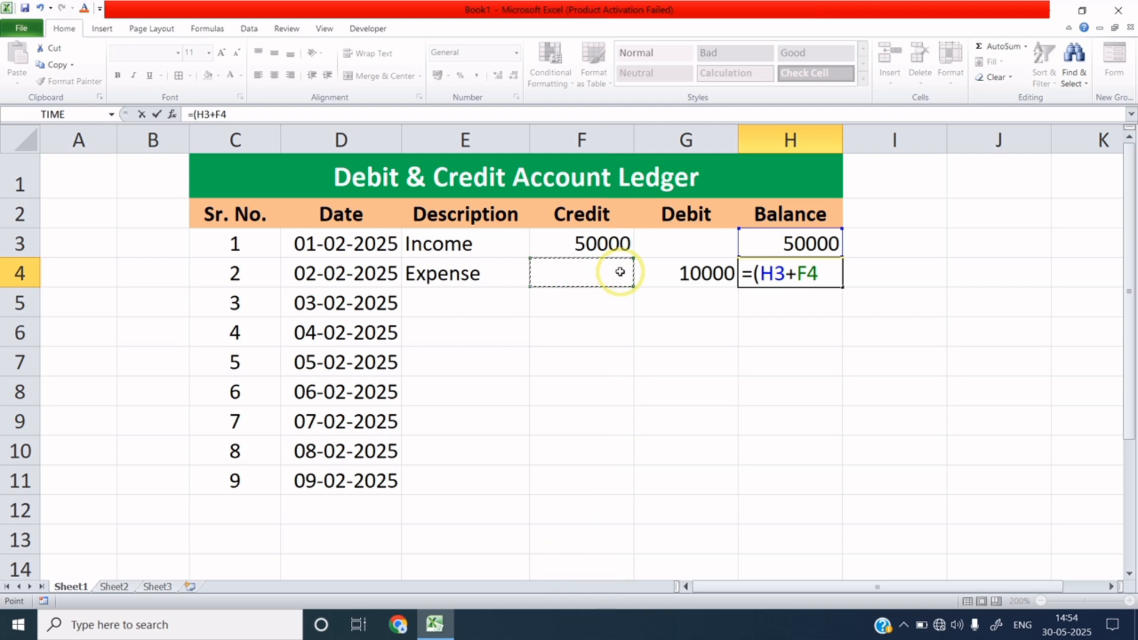
pyautogui.write('-')
pyautogui.click(693, 273)
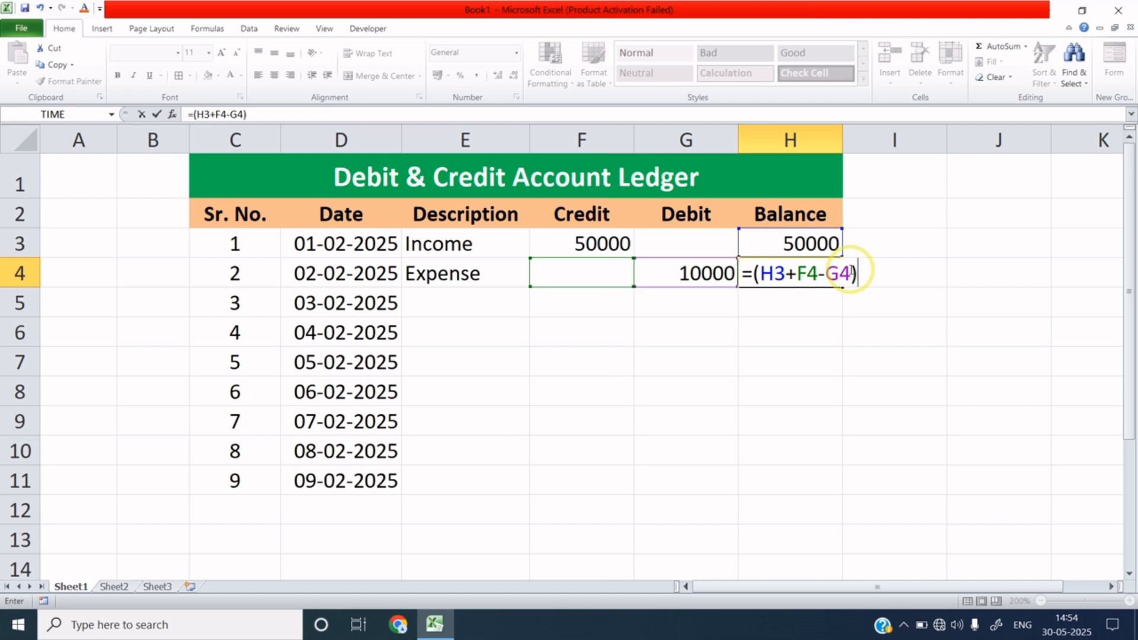
pyautogui.press('Return')
pyautogui.click(812, 276)
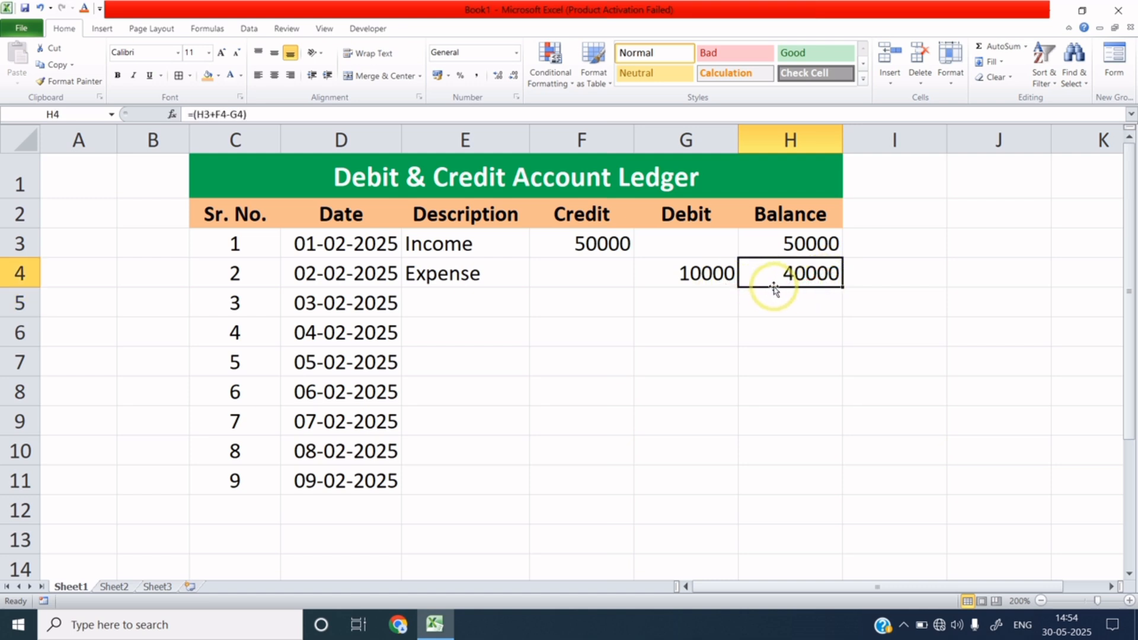
# Review the Income, 50000 credit, opening balance, Expense and 10000 debit cells behind the 40000 balance.
pyautogui.click(453, 243)
pyautogui.click(578, 243)
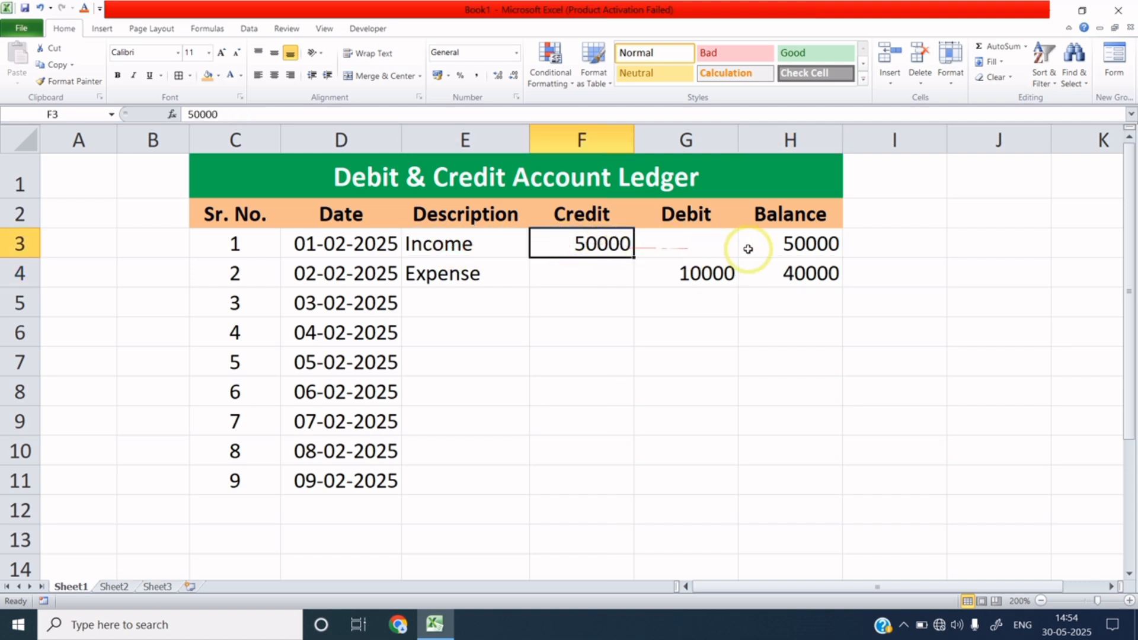
pyautogui.click(792, 249)
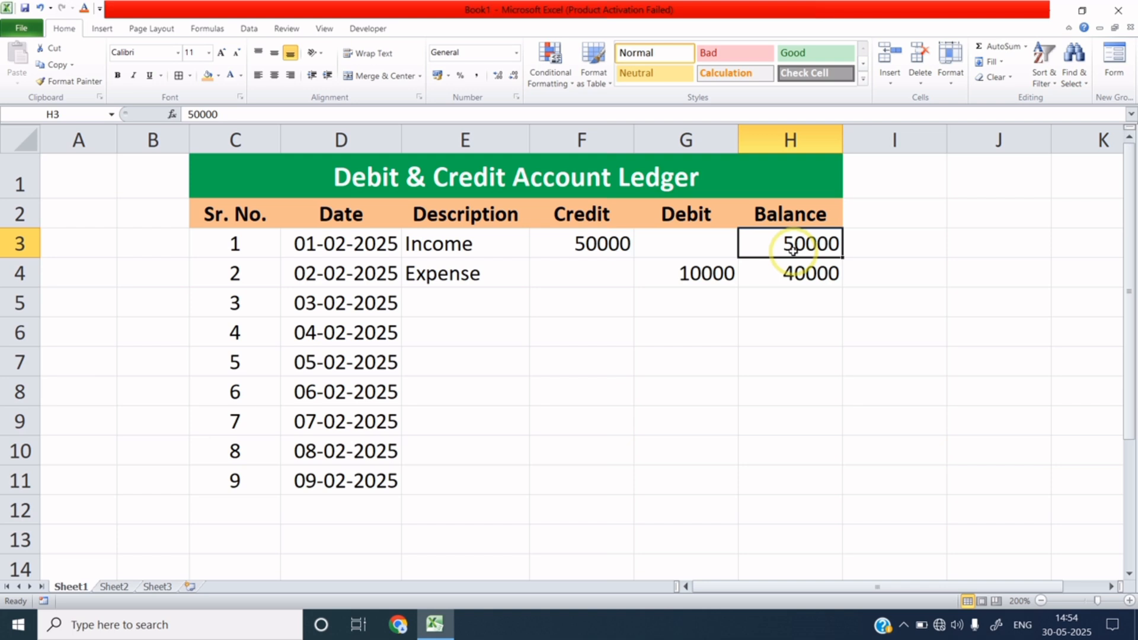
pyautogui.click(503, 273)
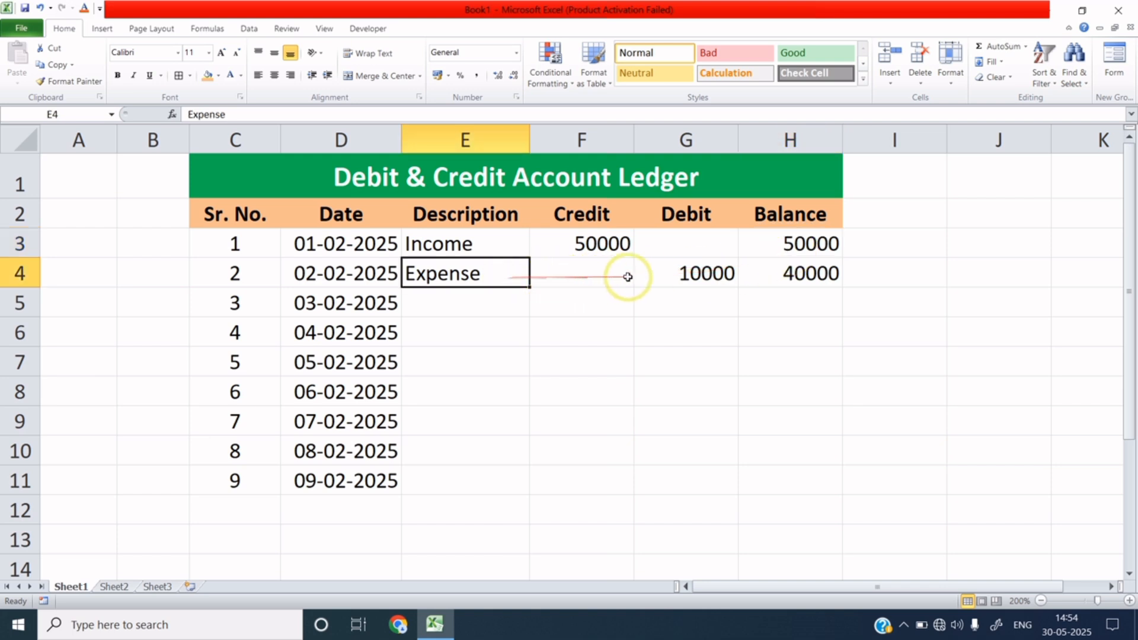
pyautogui.click(690, 274)
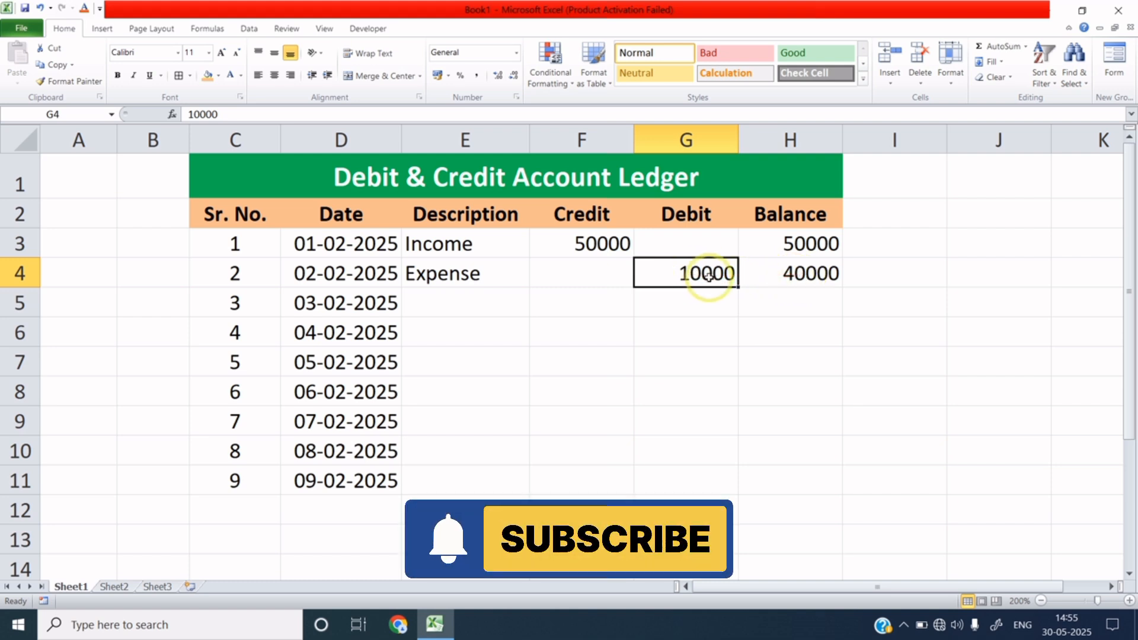
pyautogui.click(808, 275)
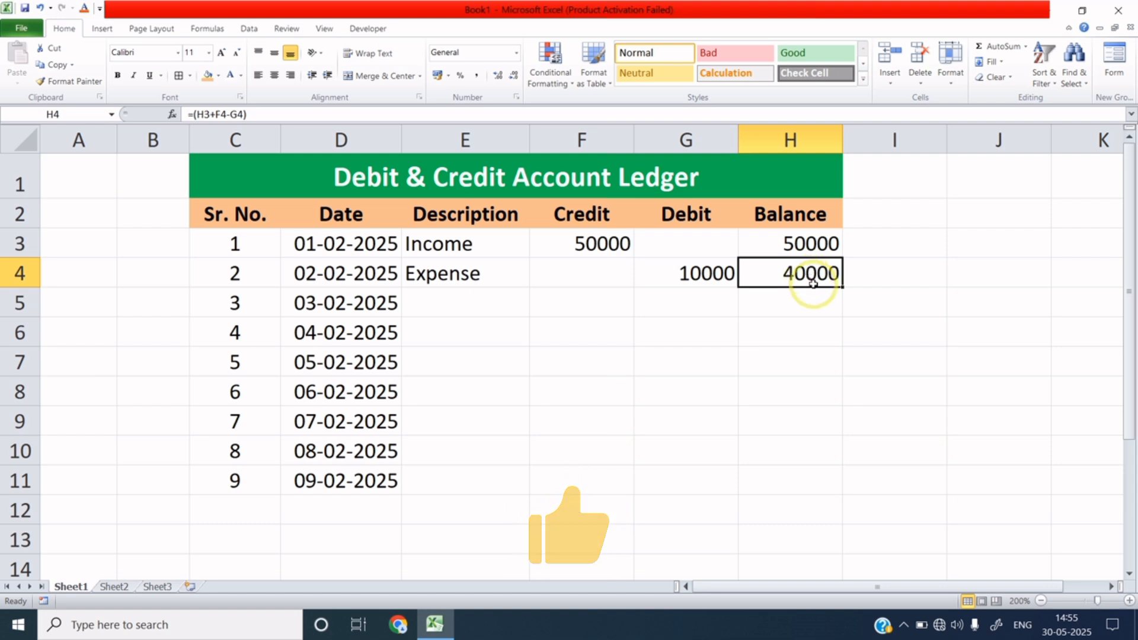
# Copy the H4 balance formula down to H11 and inspect the copy in H9.
pyautogui.moveTo(841, 286); pyautogui.dragTo(830, 505)
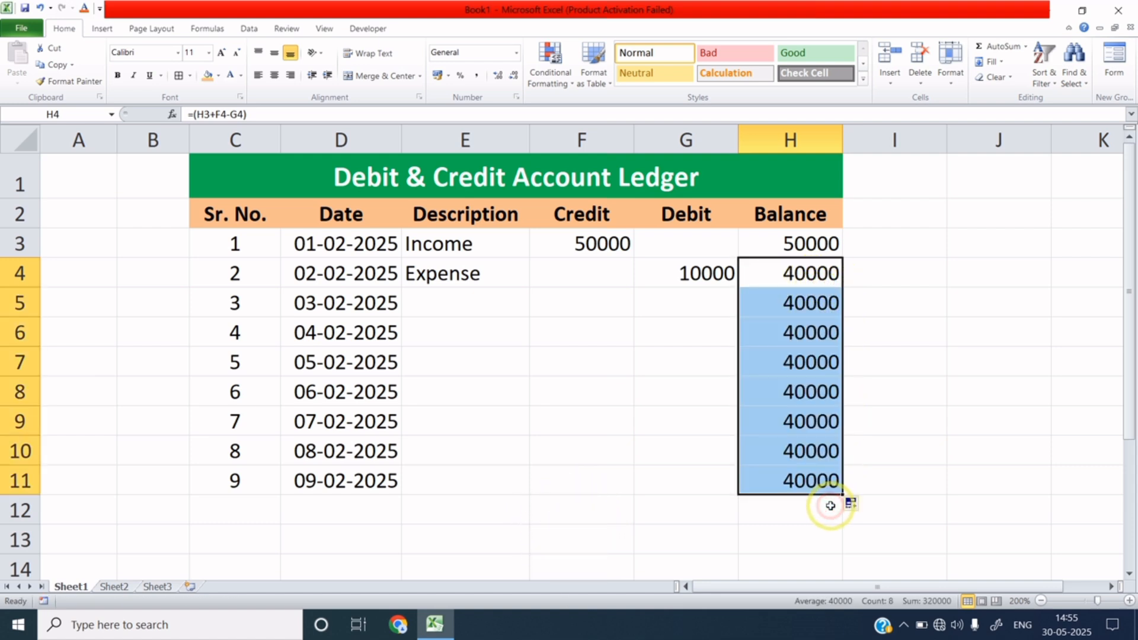
pyautogui.click(809, 422)
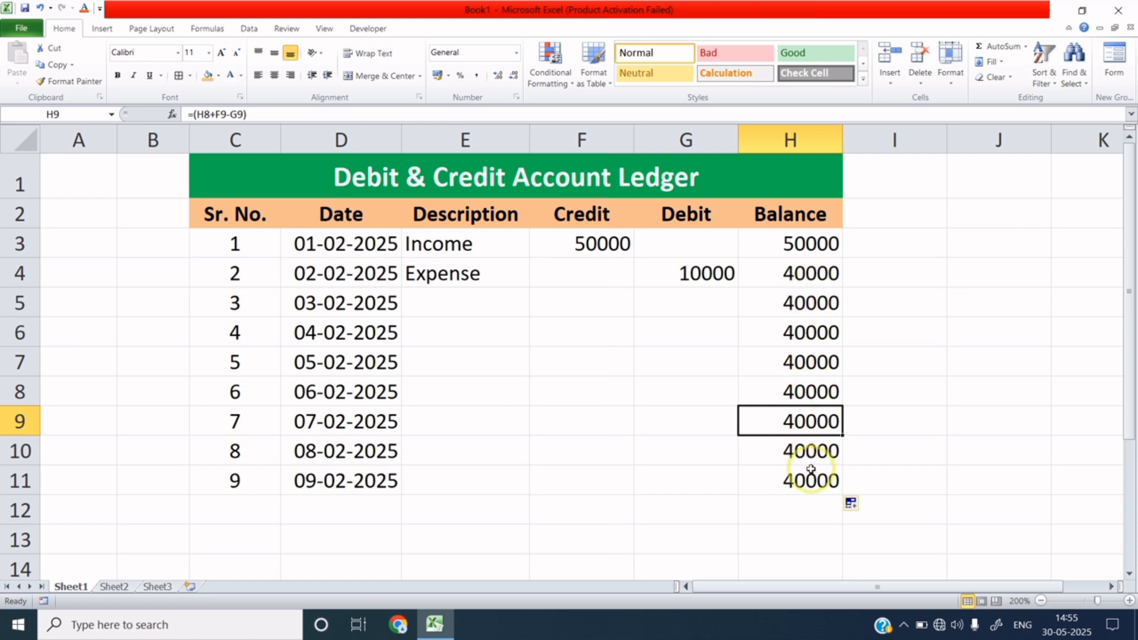
pyautogui.moveTo(504, 300); pyautogui.dragTo(494, 446)
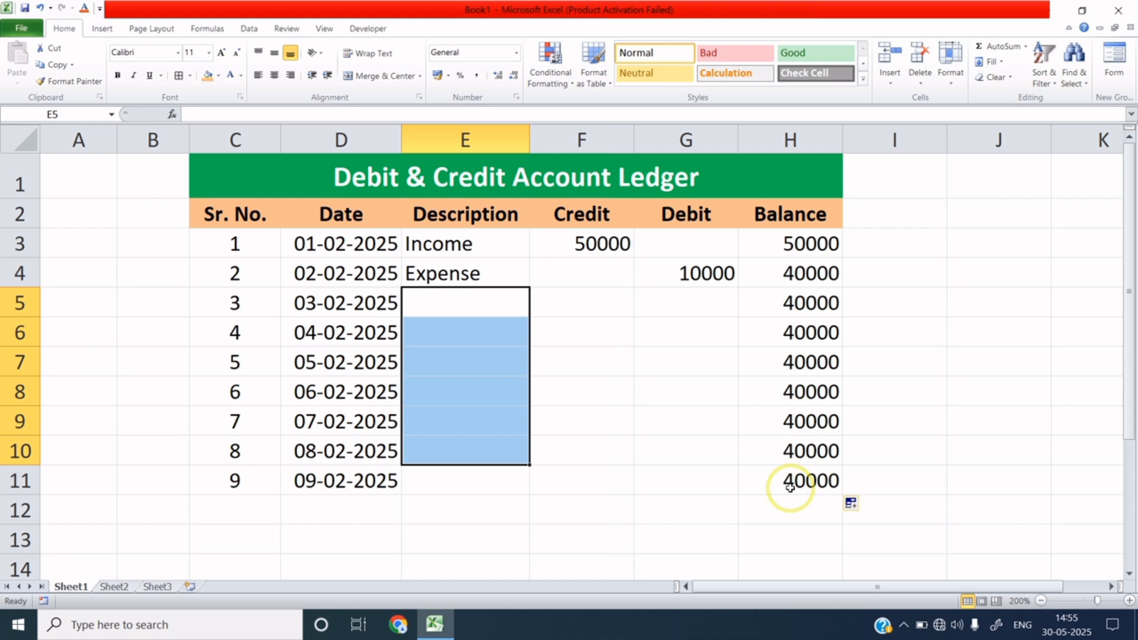
# Record serial 3 as Expense with a 3000 debit in row 5.
pyautogui.click(470, 312)
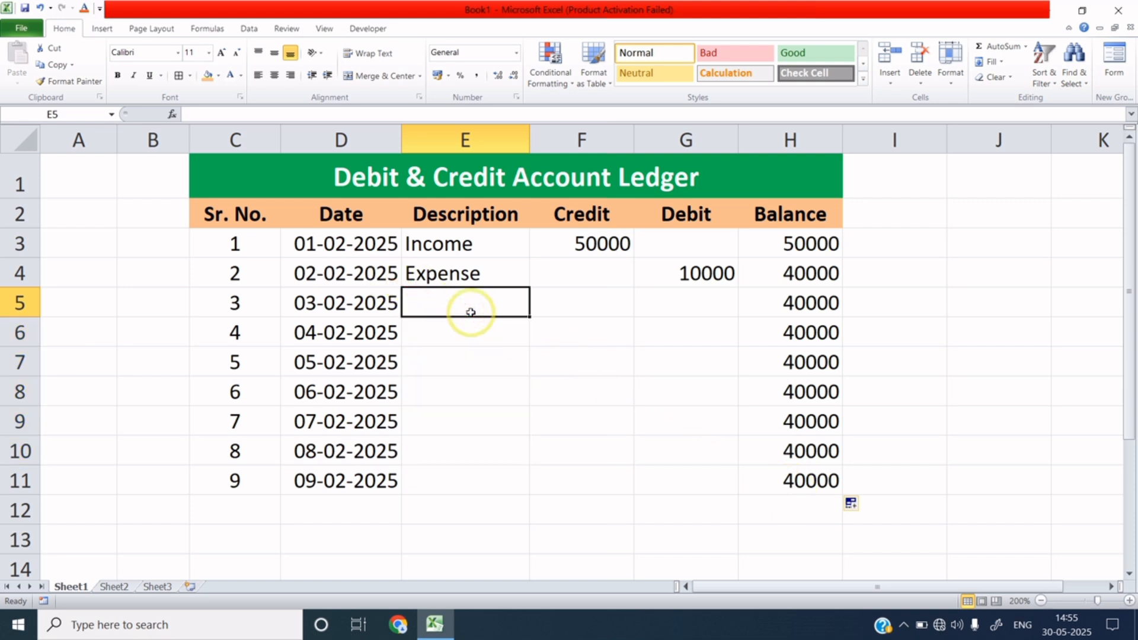
pyautogui.write('Expense')
pyautogui.press('Return')
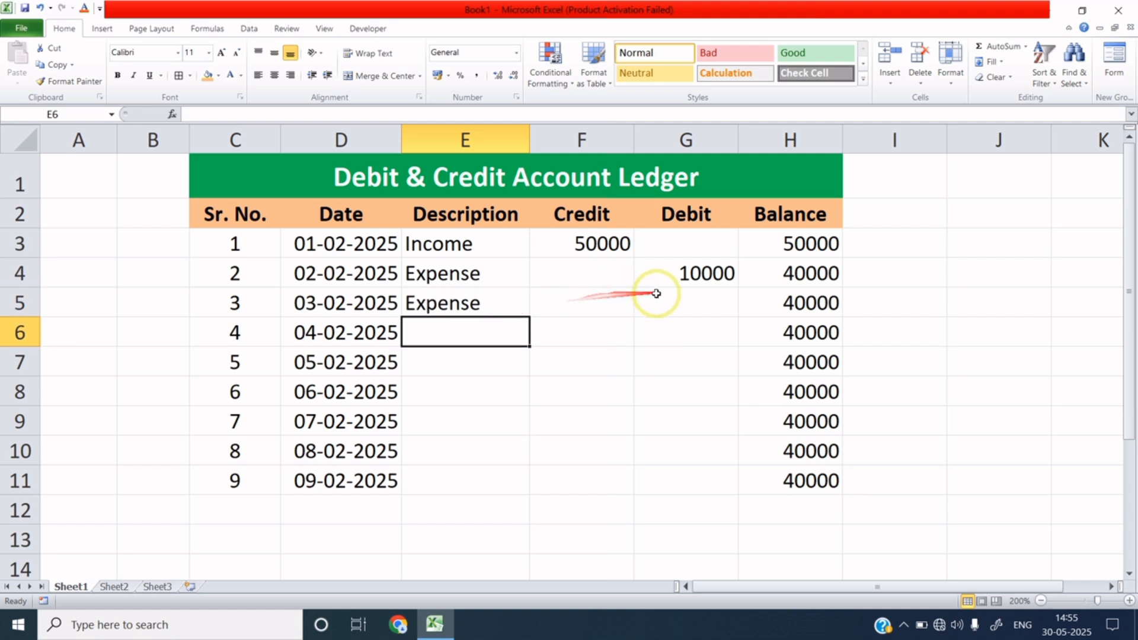
pyautogui.click(699, 302)
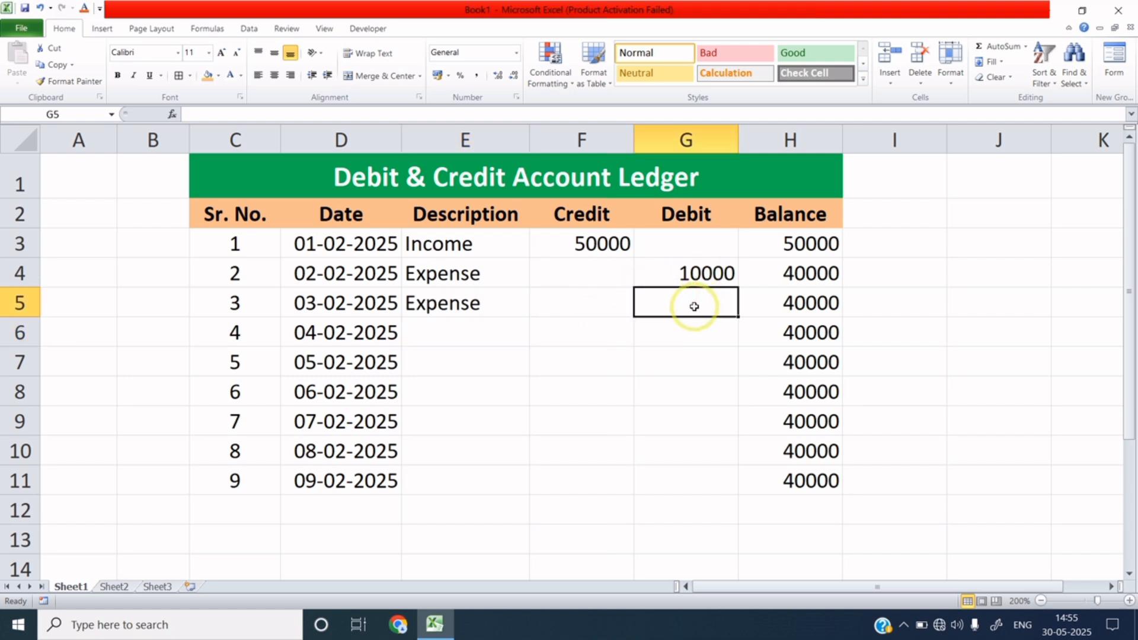
pyautogui.write('3000')
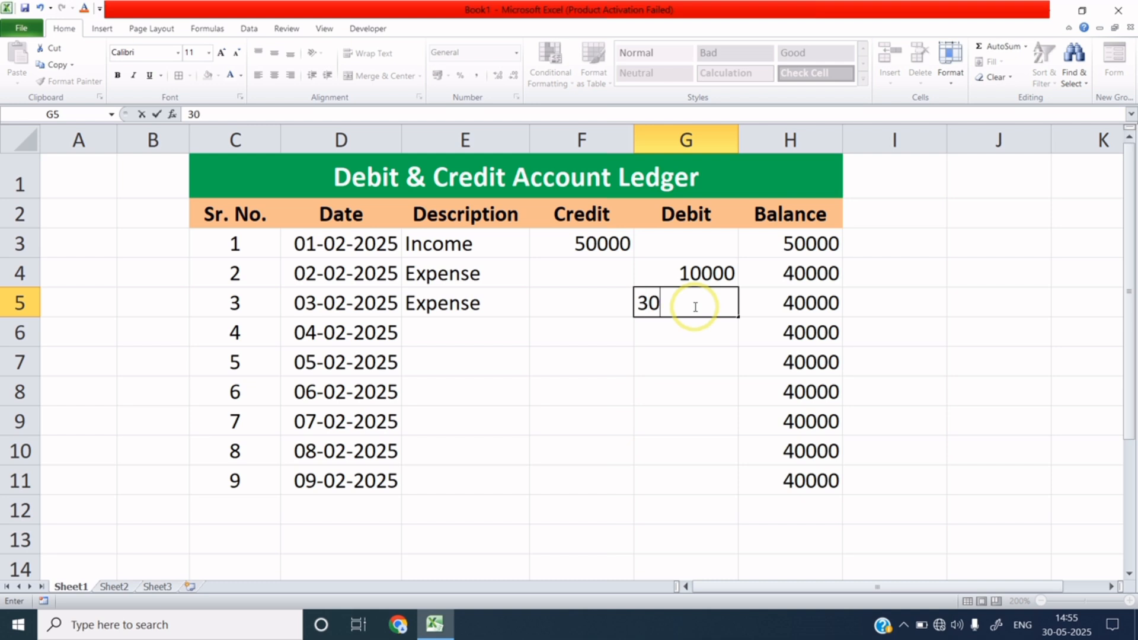
pyautogui.click(665, 339)
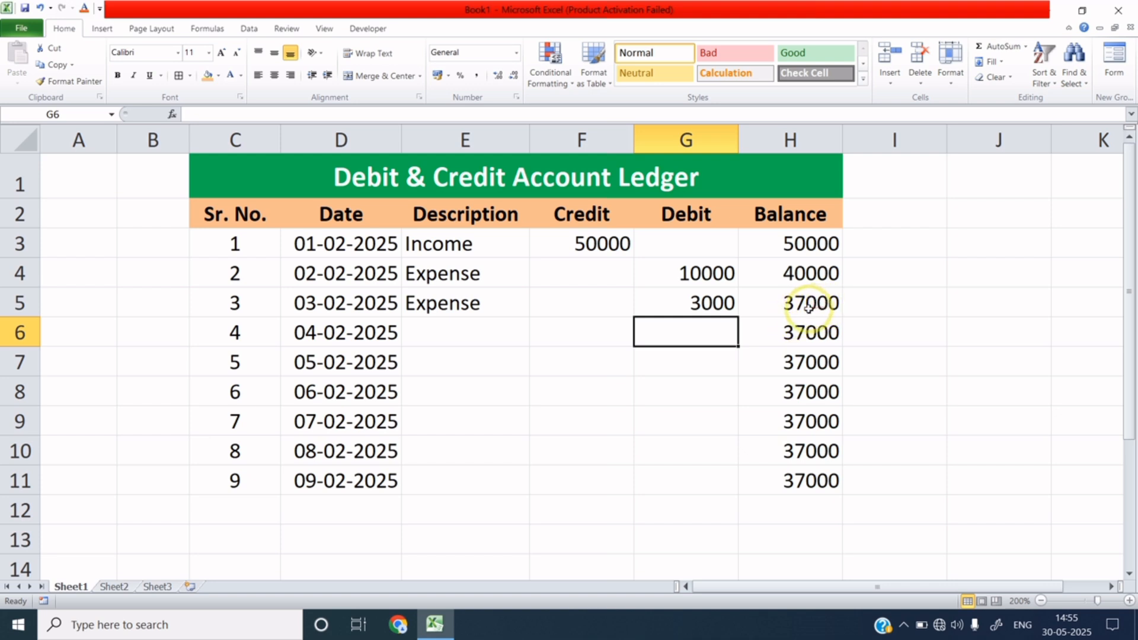
# Record serial 4 as Income with a 5000 credit in row 6.
pyautogui.click(489, 335)
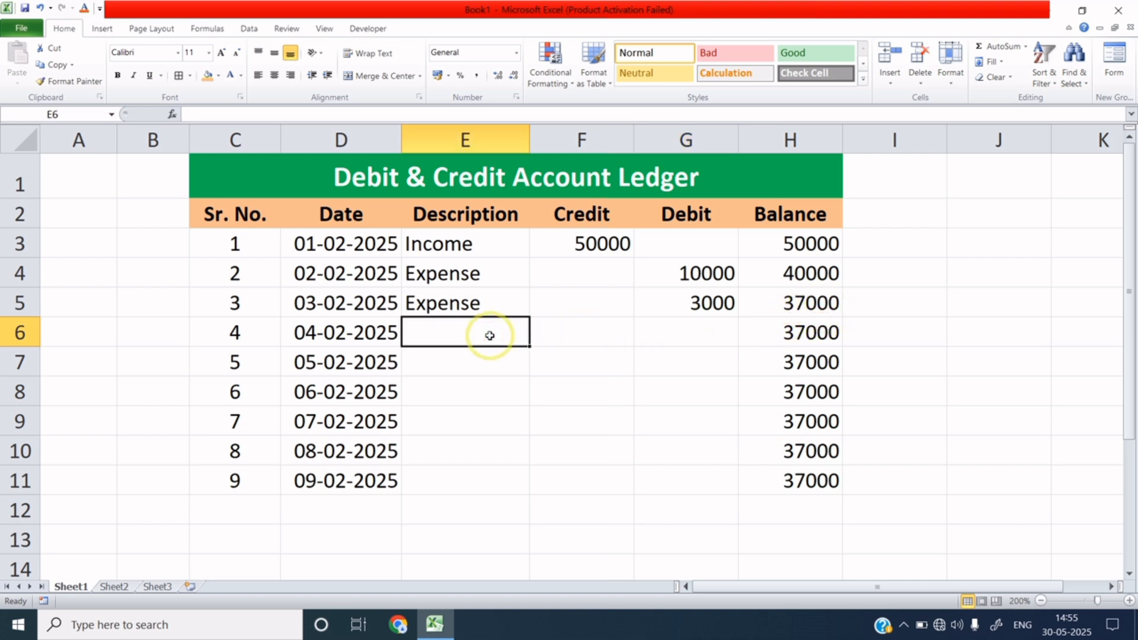
pyautogui.write('Income')
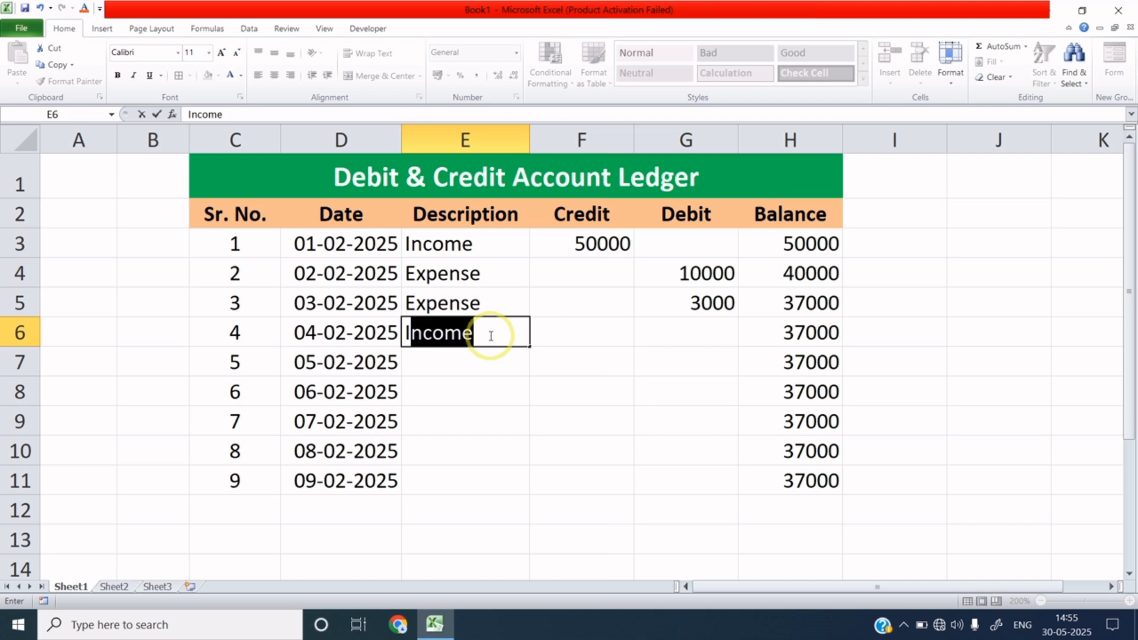
pyautogui.press('Tab')
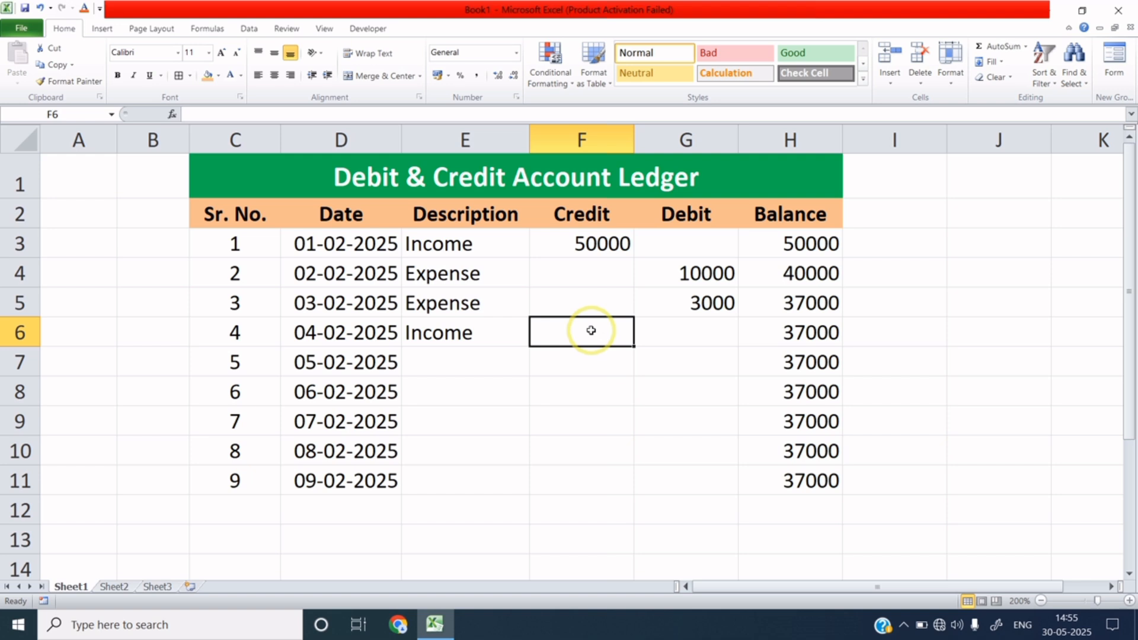
pyautogui.write('5000')
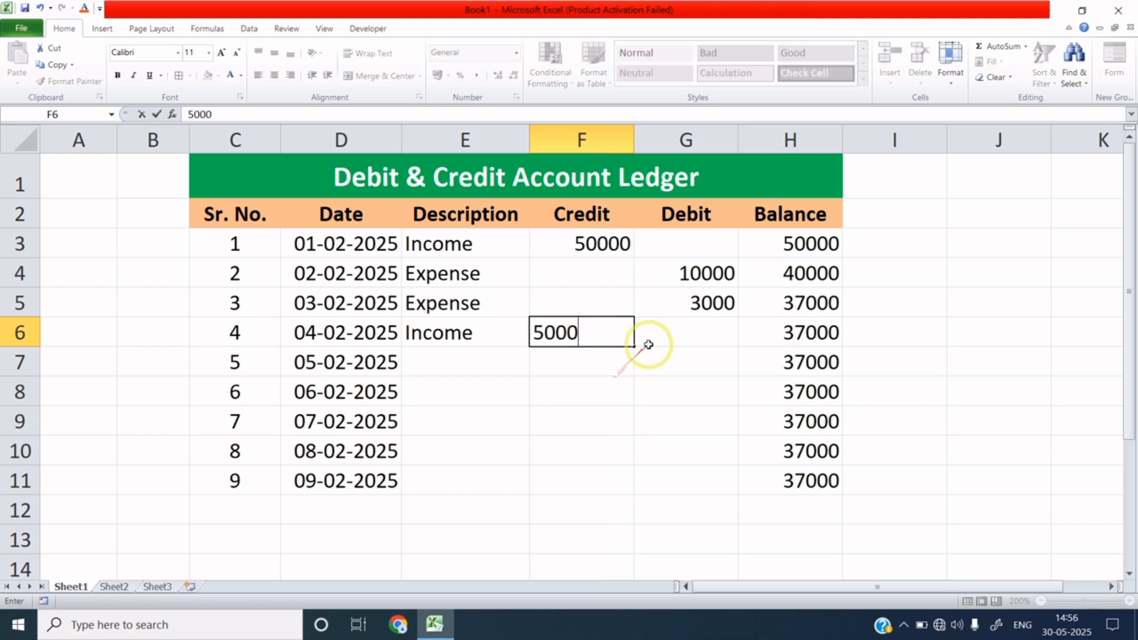
pyautogui.click(653, 339)
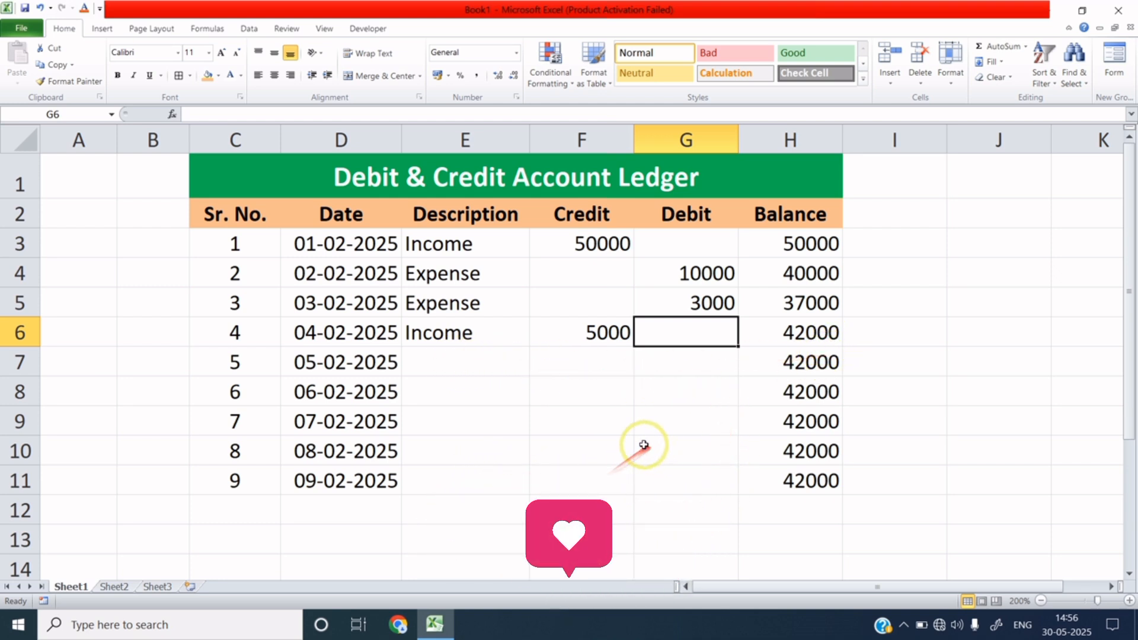
# Record serial 5 as Expense with a 4000 debit in row 7.
pyautogui.click(463, 364)
pyautogui.write('e')
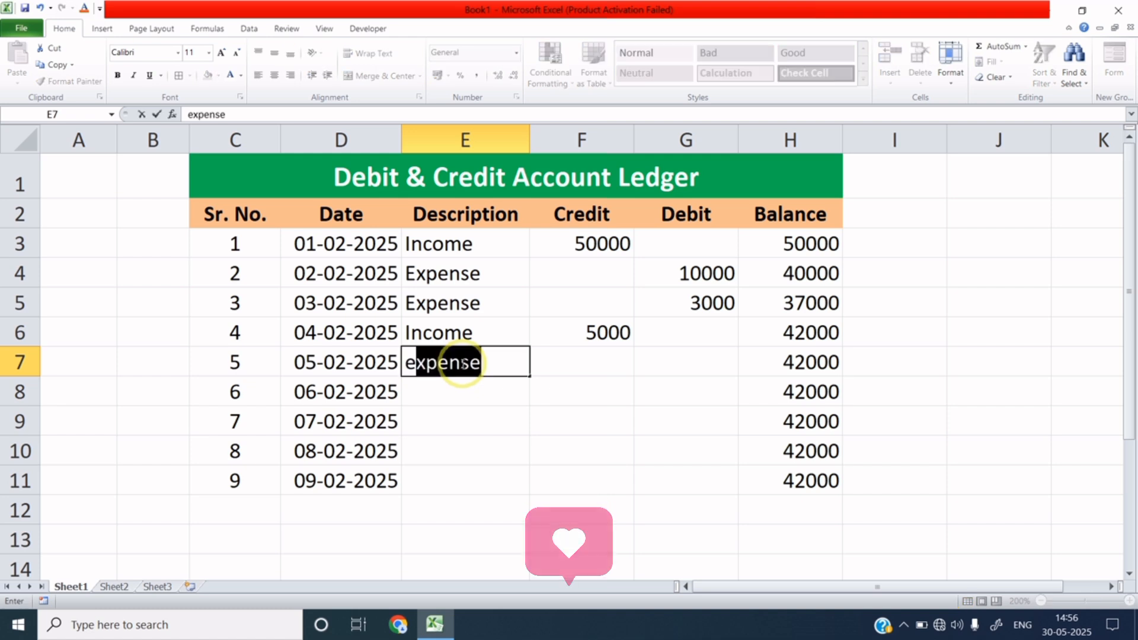
pyautogui.press('Tab')
pyautogui.press('Tab')
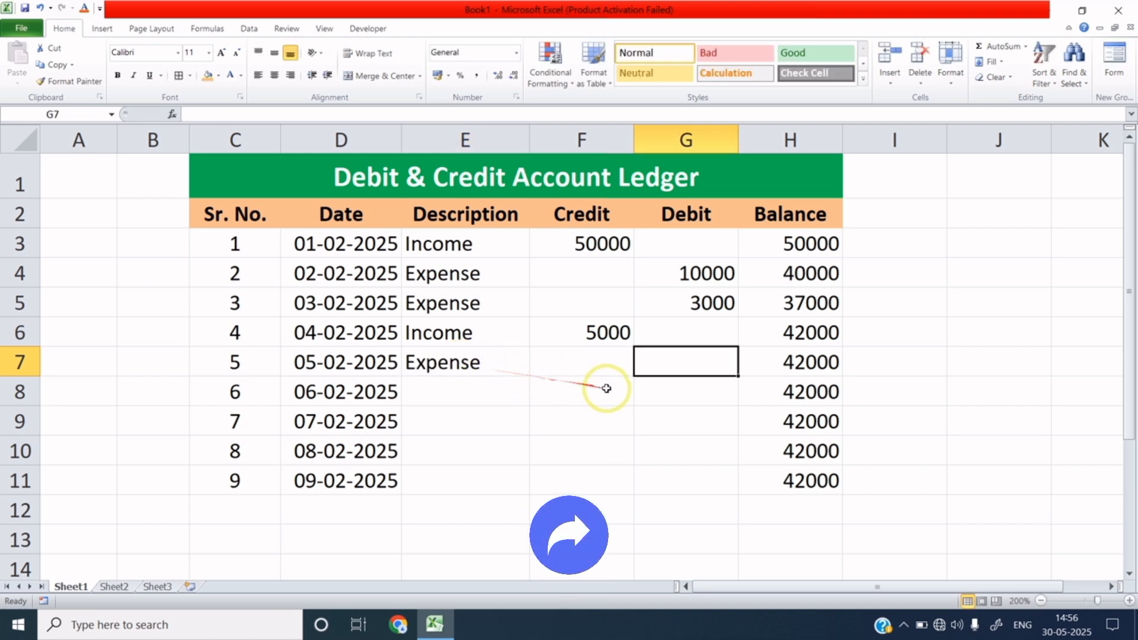
pyautogui.write('4')
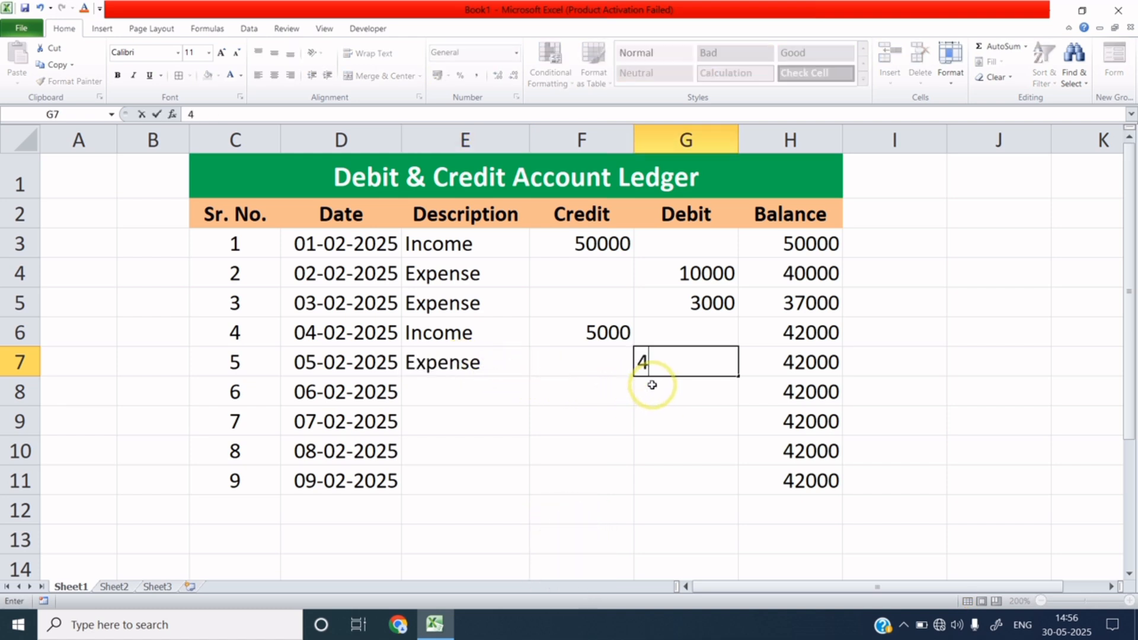
pyautogui.write('000')
pyautogui.press('Return')
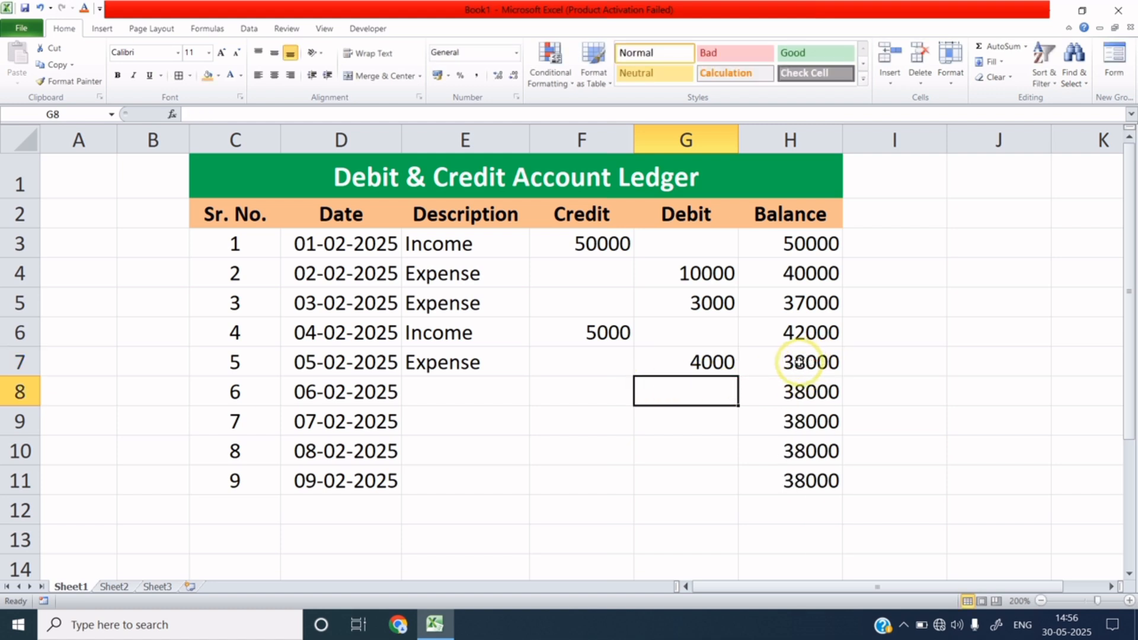
# Record serial 6 as Expense with a 10000 debit in row 8 and check H8.
pyautogui.click(491, 387)
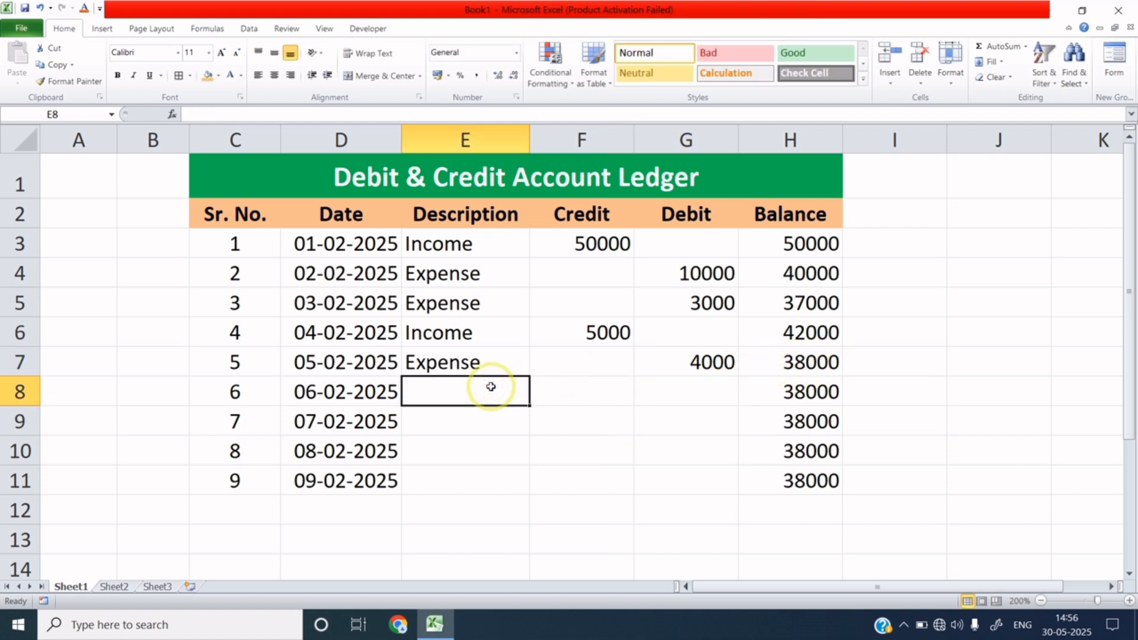
pyautogui.write('E')
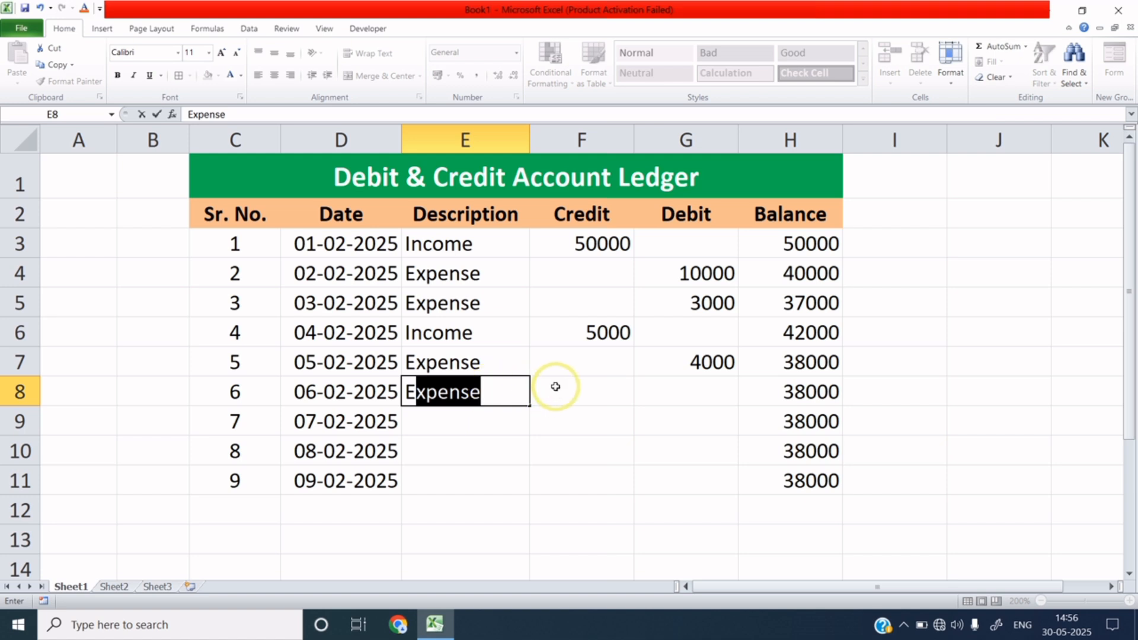
pyautogui.press('Tab')
pyautogui.press('Tab')
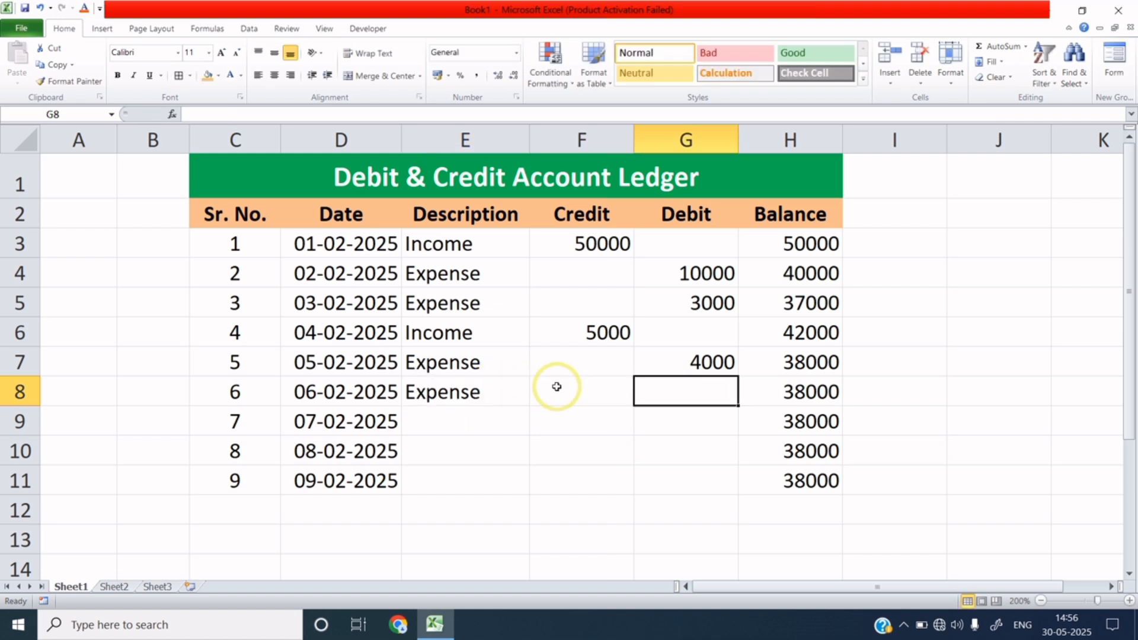
pyautogui.write('1')
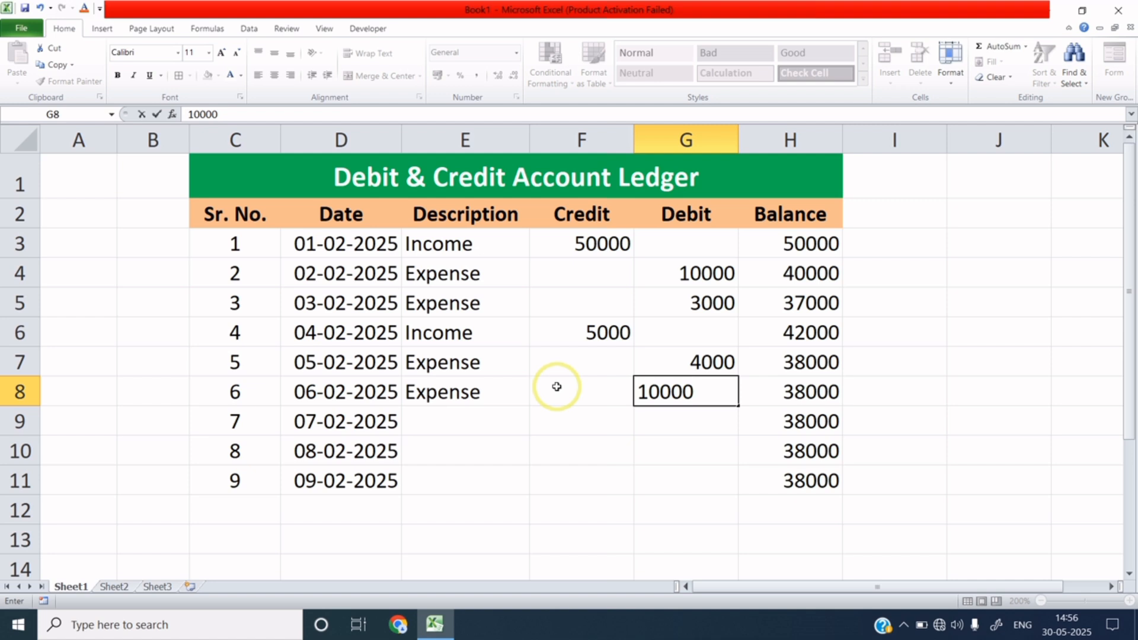
pyautogui.write('0000')
pyautogui.click(648, 424)
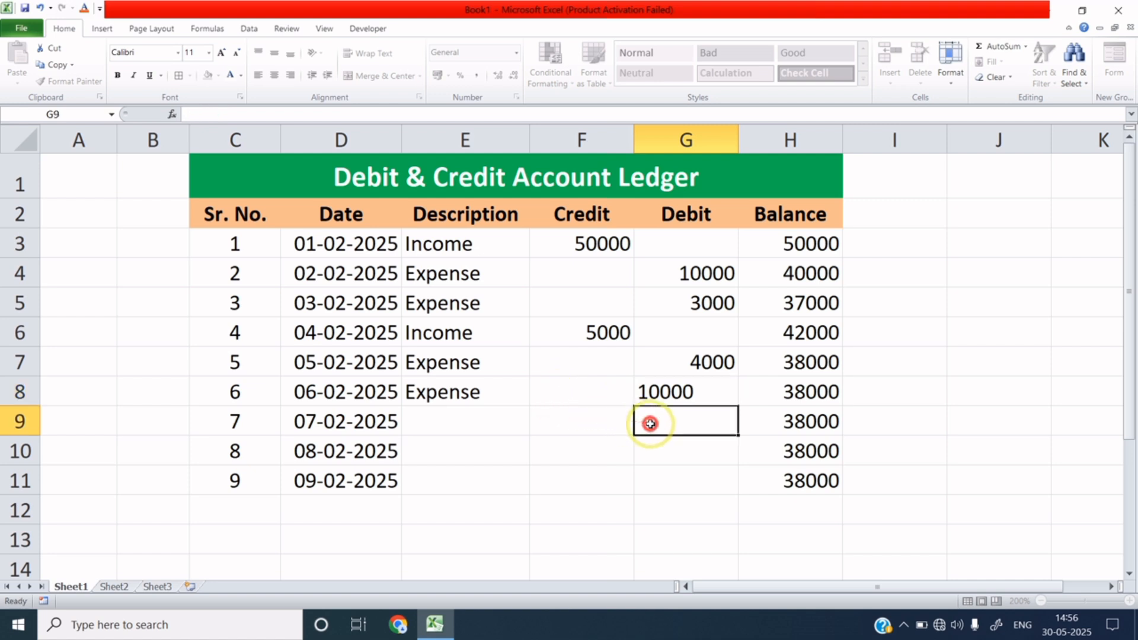
pyautogui.click(787, 400)
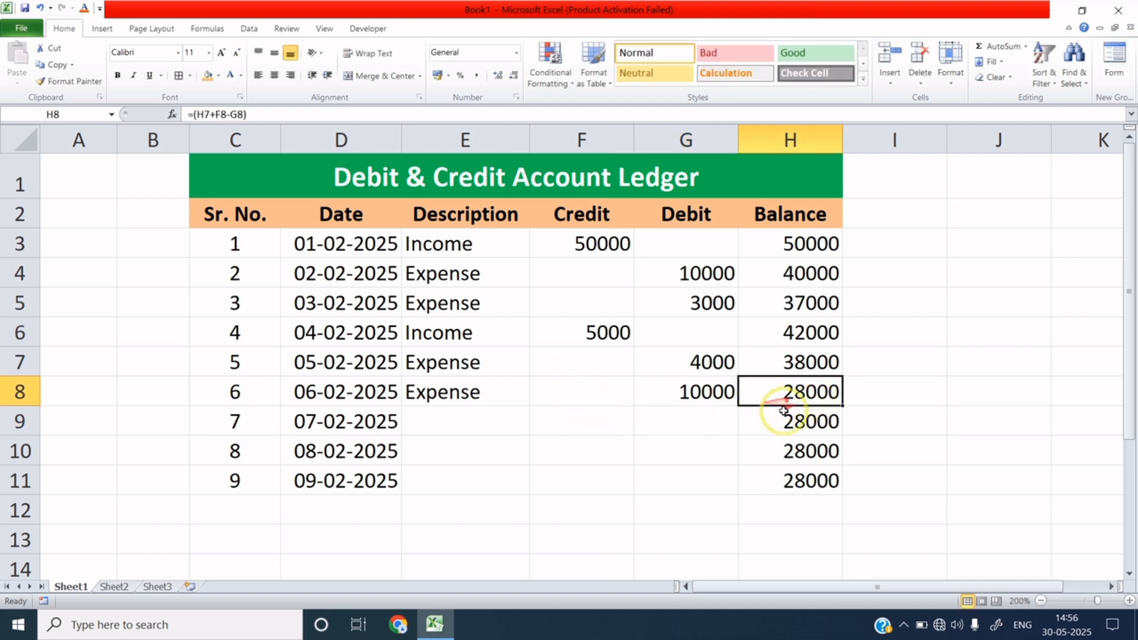
# Record serial 7 as Income with a 2000 credit in row 9 and check H9.
pyautogui.click(470, 421)
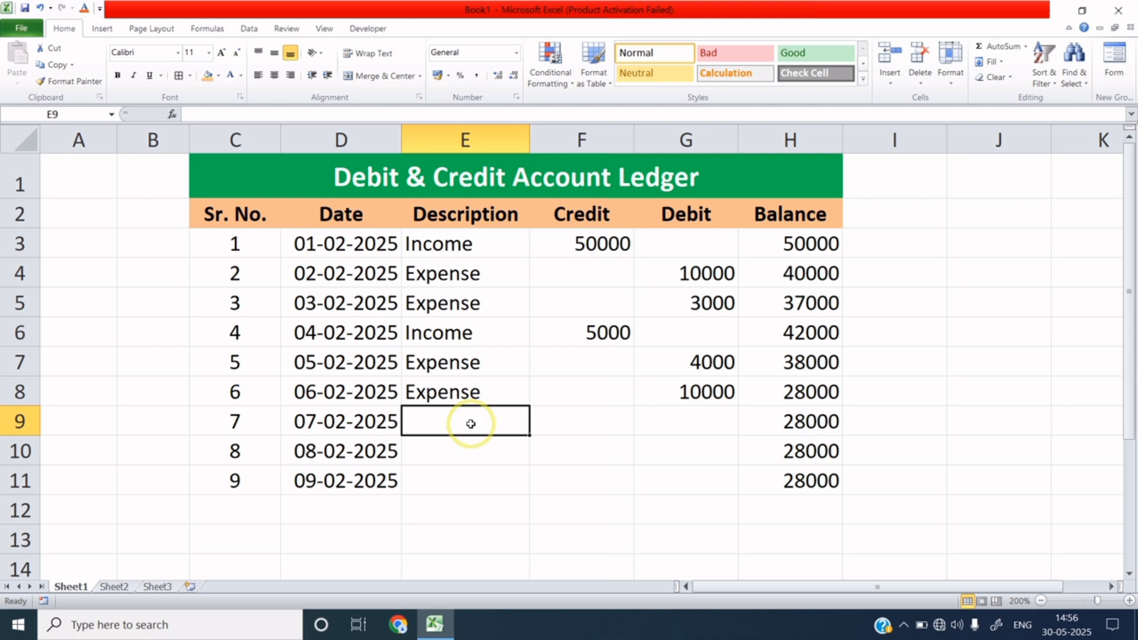
pyautogui.write('I')
pyautogui.press('Tab')
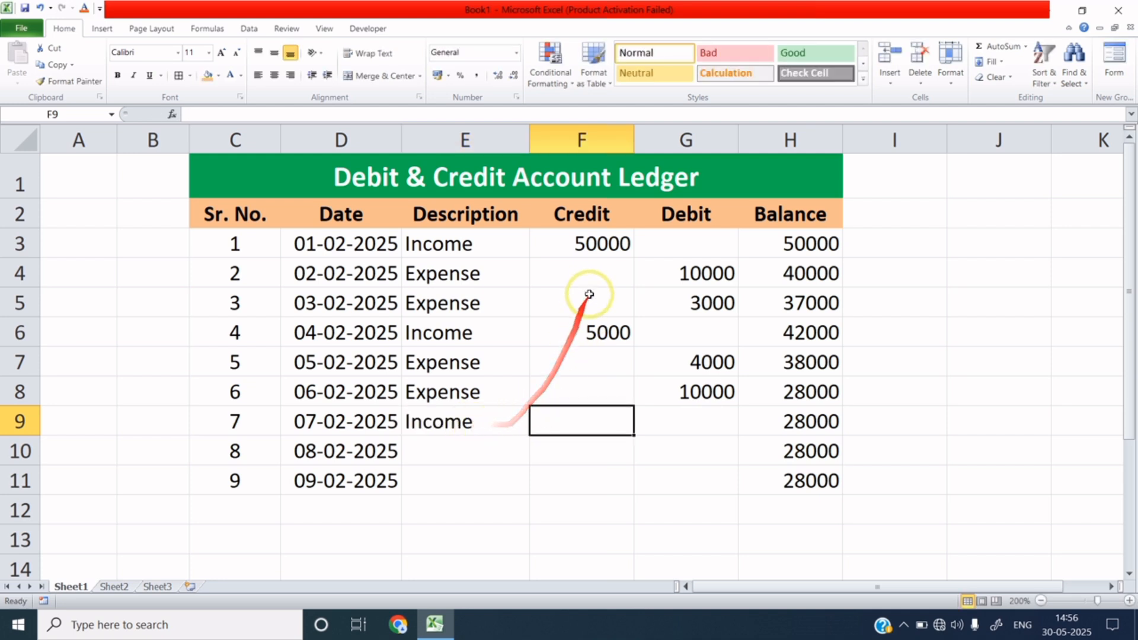
pyautogui.write('2000')
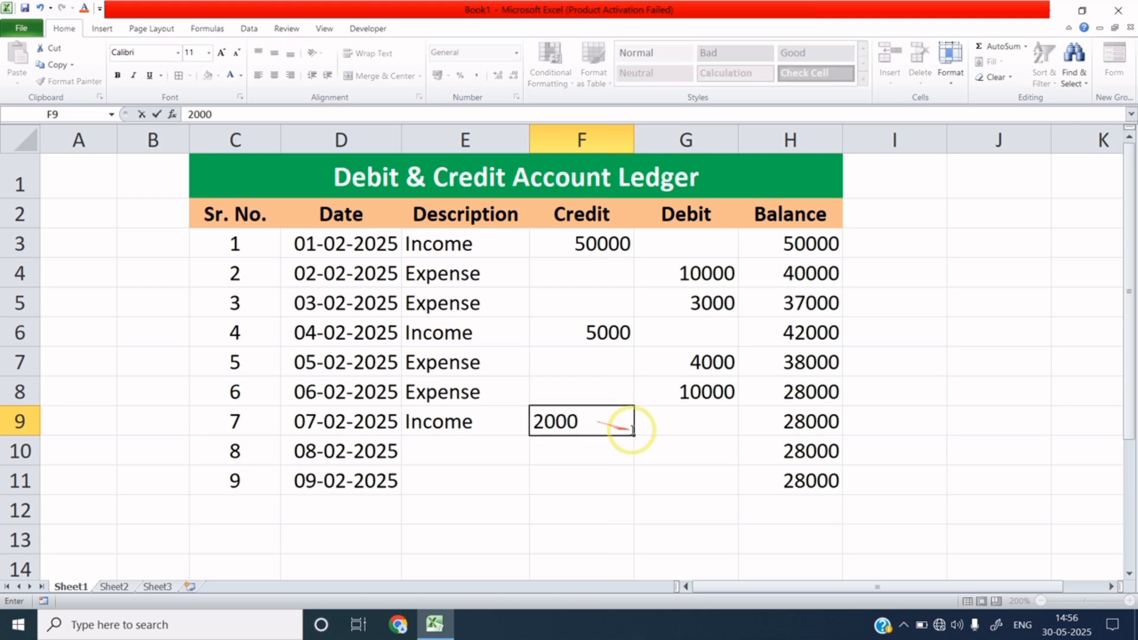
pyautogui.click(656, 426)
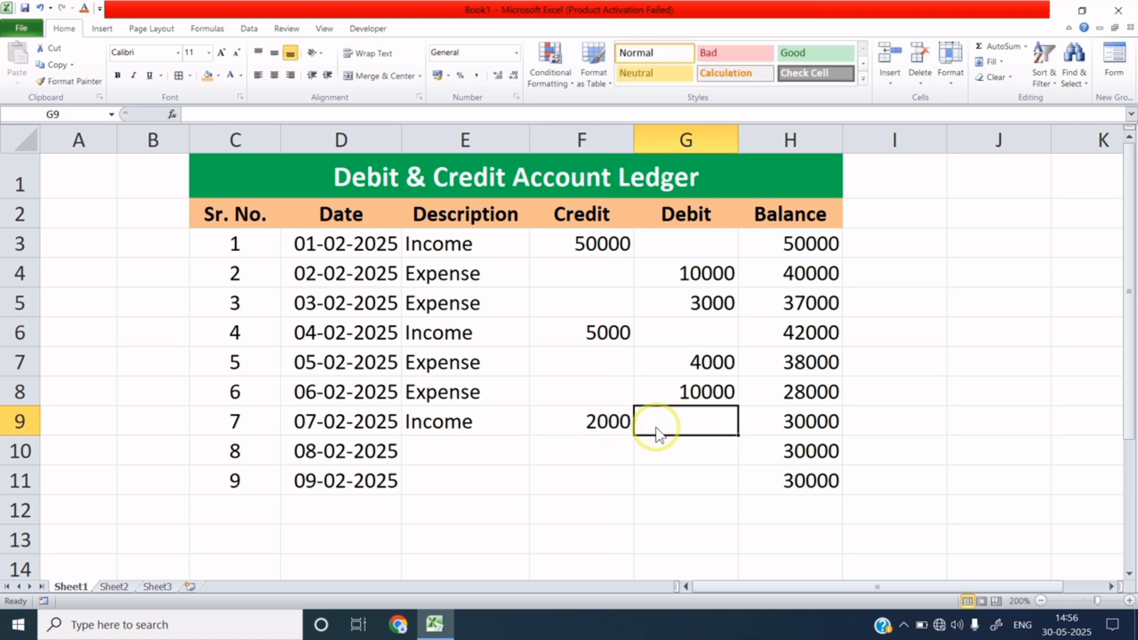
pyautogui.click(810, 423)
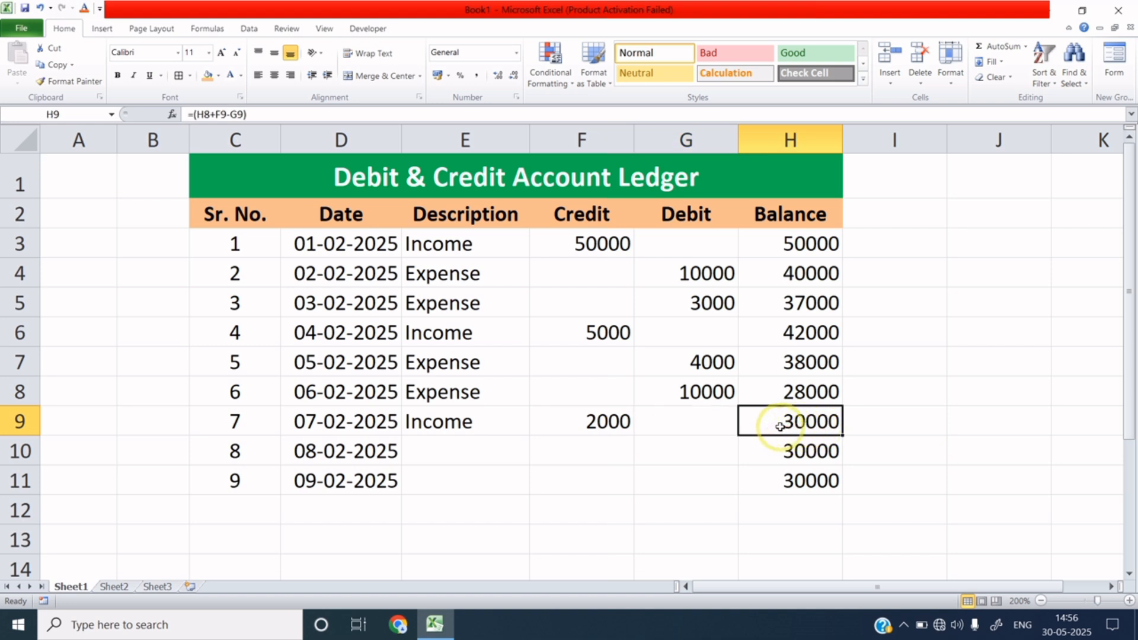
# Record serial 8 as Expense with a 20000 debit in row 10 and check H10.
pyautogui.click(487, 445)
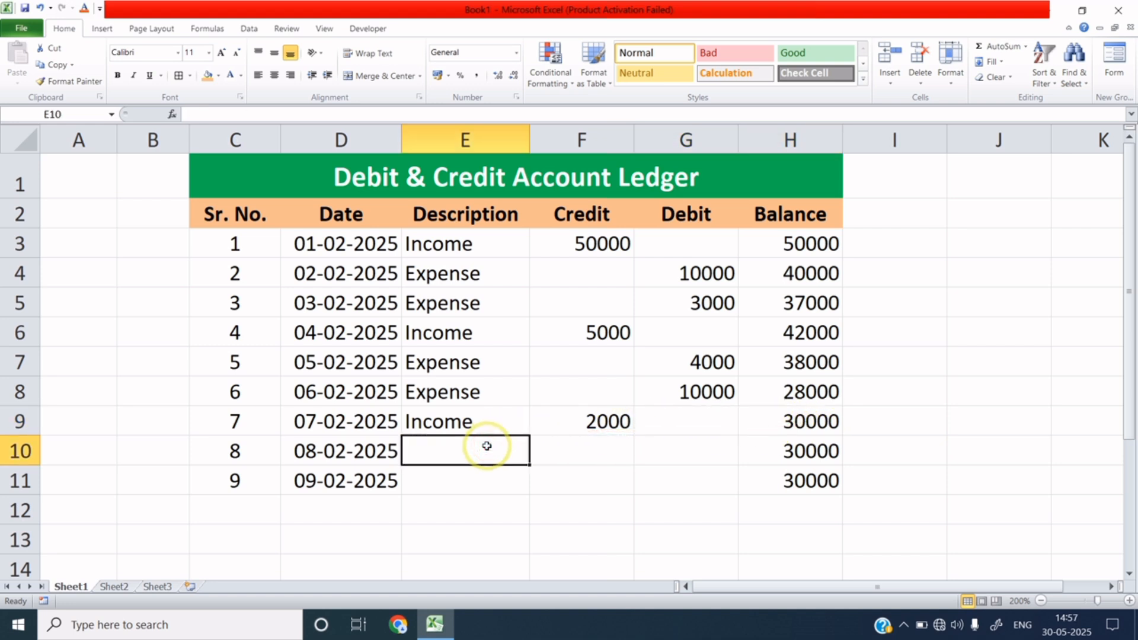
pyautogui.write('E')
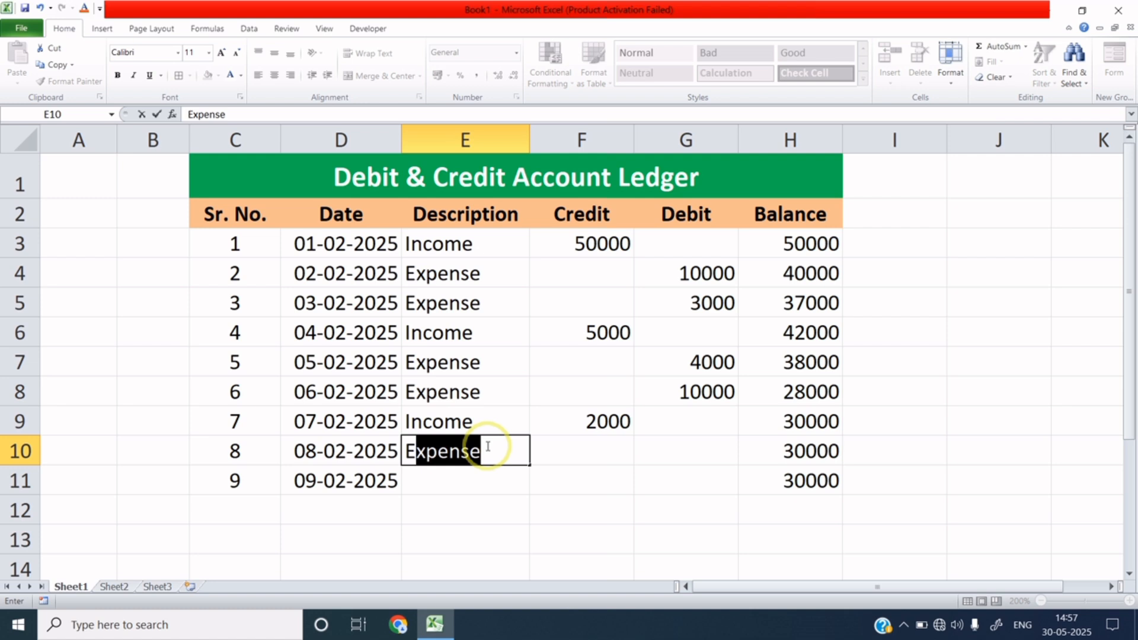
pyautogui.click(599, 456)
pyautogui.press('Tab')
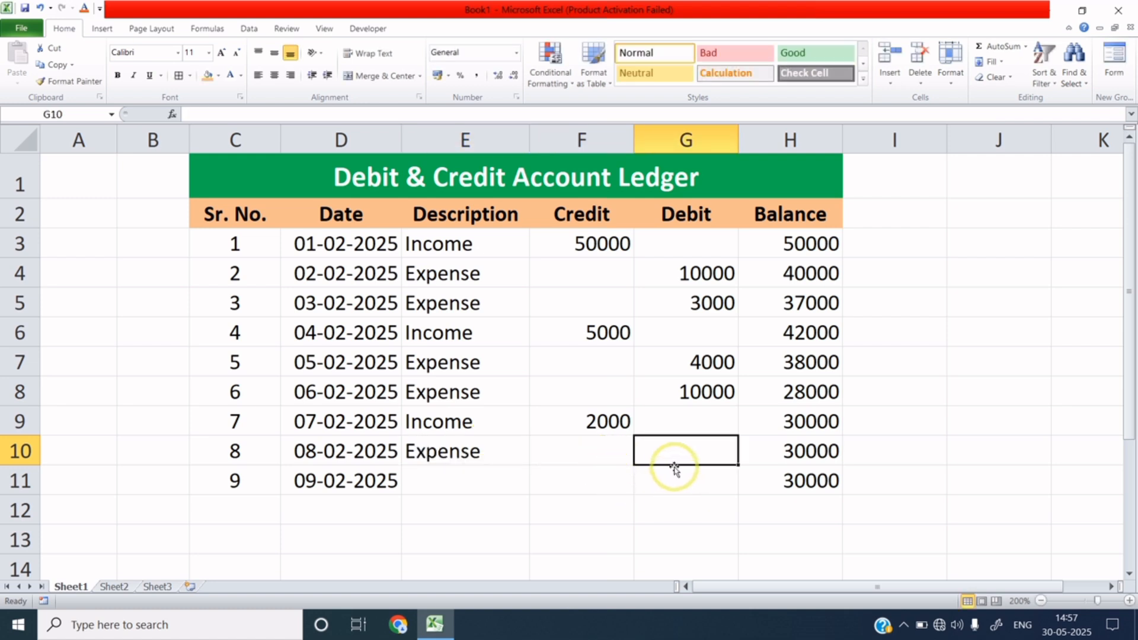
pyautogui.write('2000')
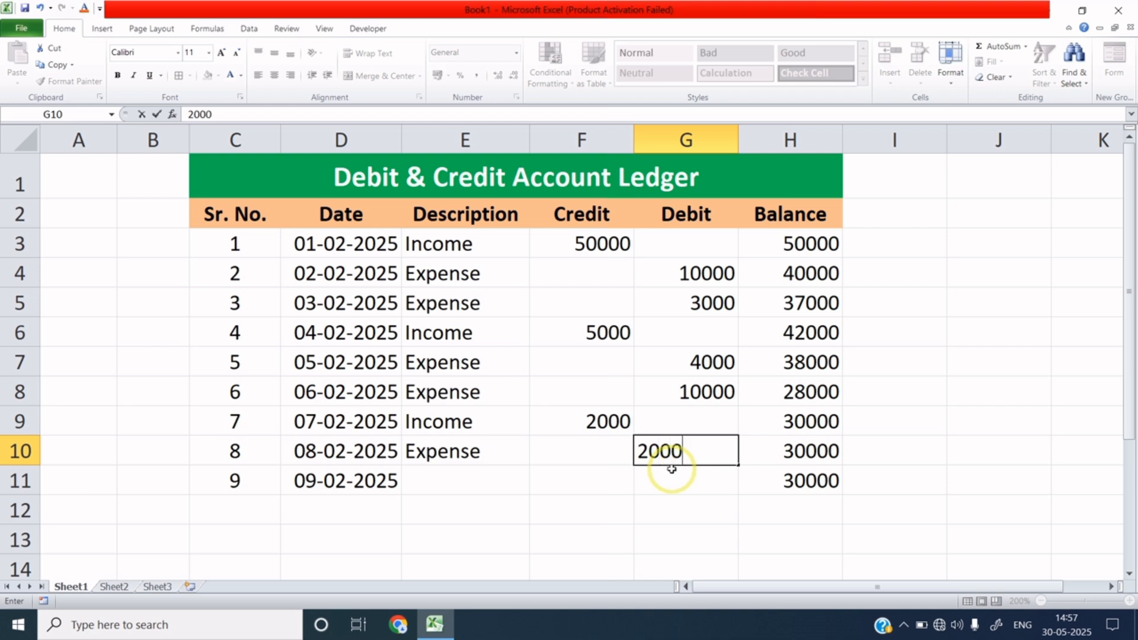
pyautogui.write('0')
pyautogui.press('Return')
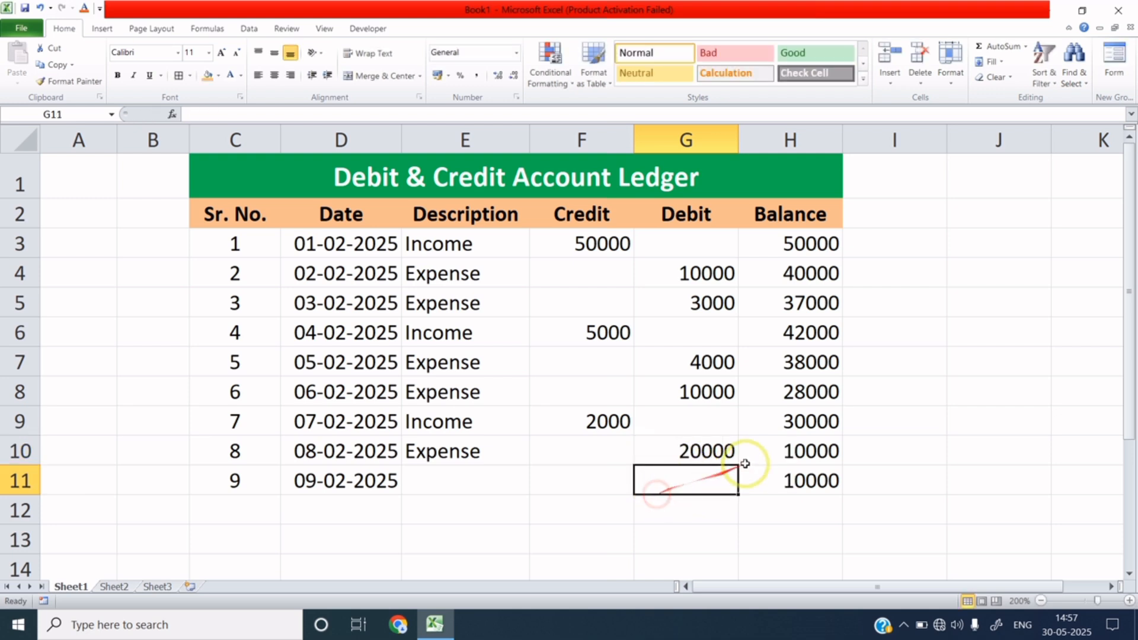
pyautogui.click(810, 451)
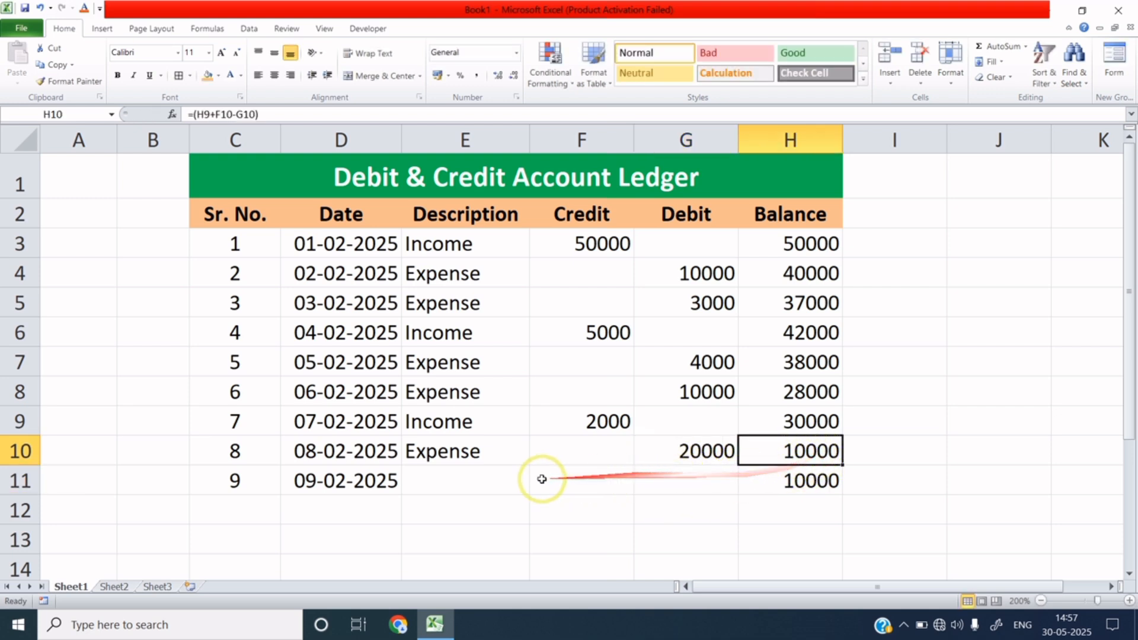
# Enter Income with a 5000 credit in row 11, bringing the final balance to 15000.
pyautogui.click(490, 481)
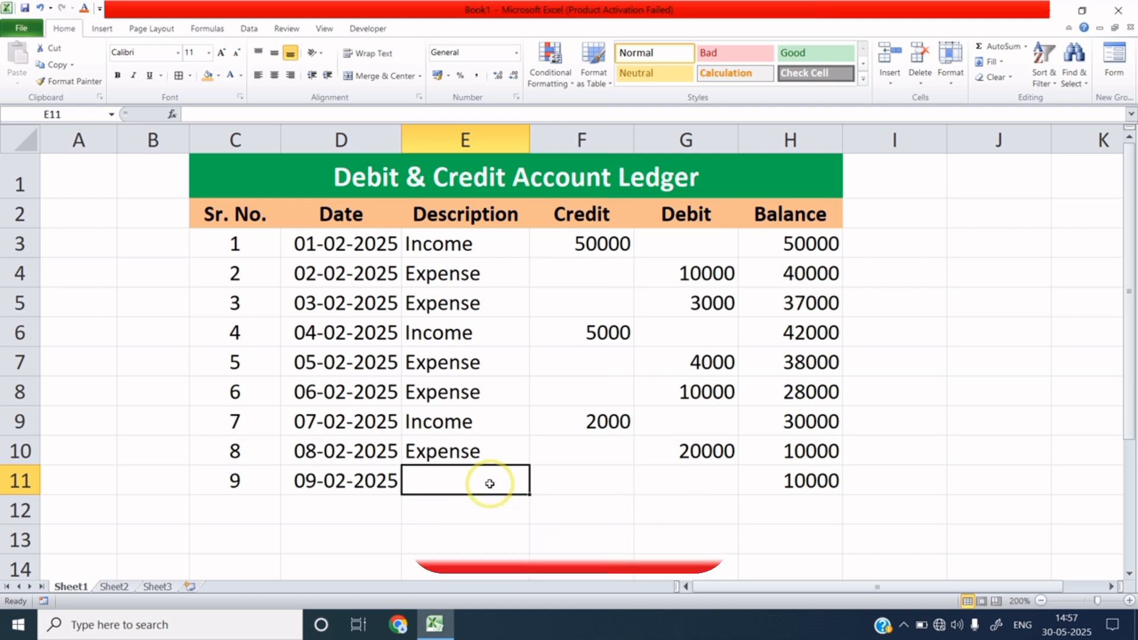
pyautogui.write('Income')
pyautogui.press('Tab')
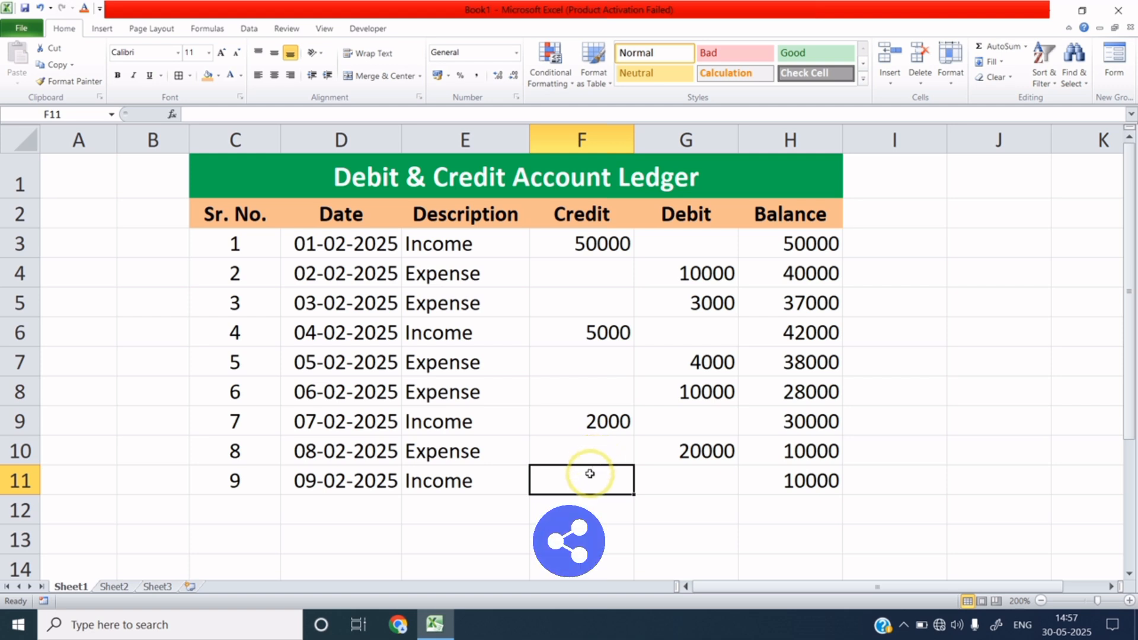
pyautogui.write('500')
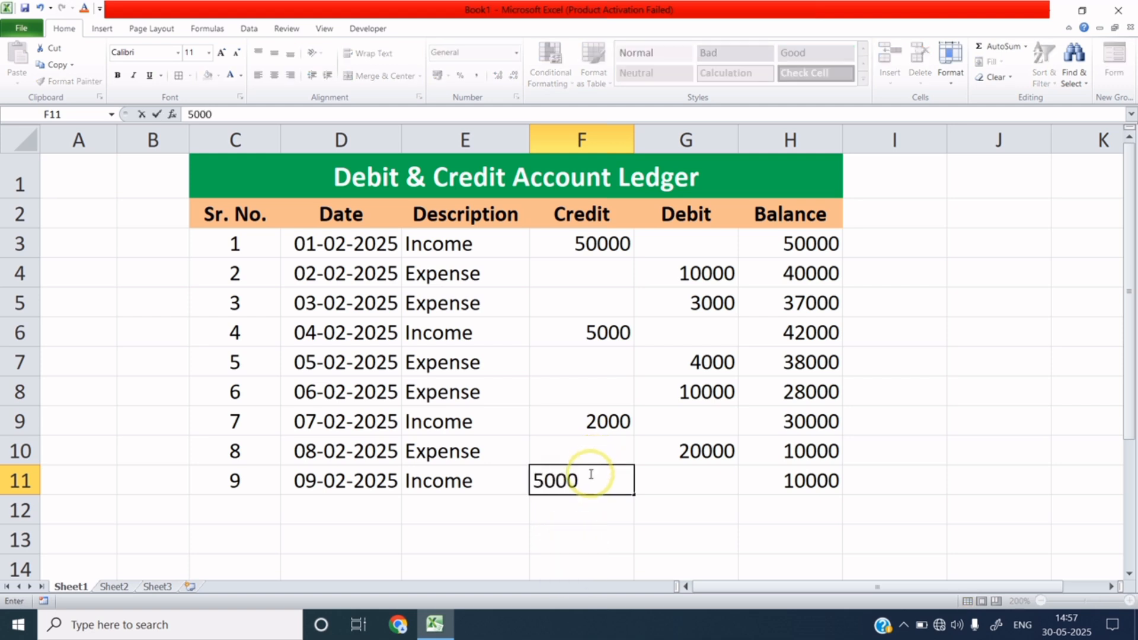
pyautogui.write('0')
pyautogui.click(785, 481)
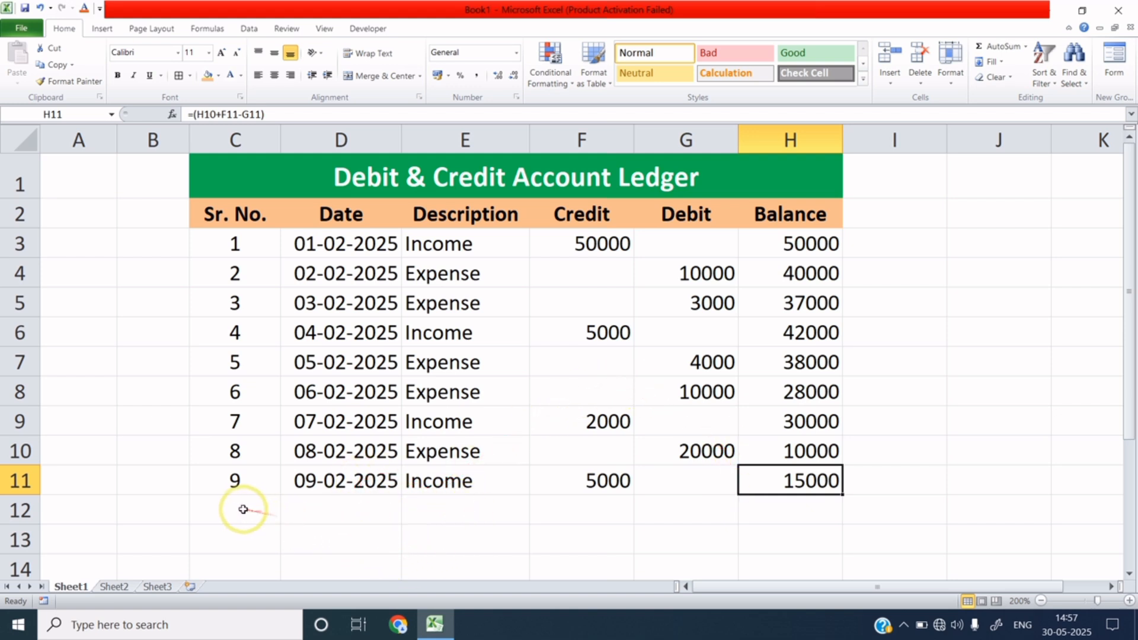
# Merge and centre C12:E12 and label the merged cell 'Total Amount'.
pyautogui.moveTo(242, 509); pyautogui.dragTo(444, 515)
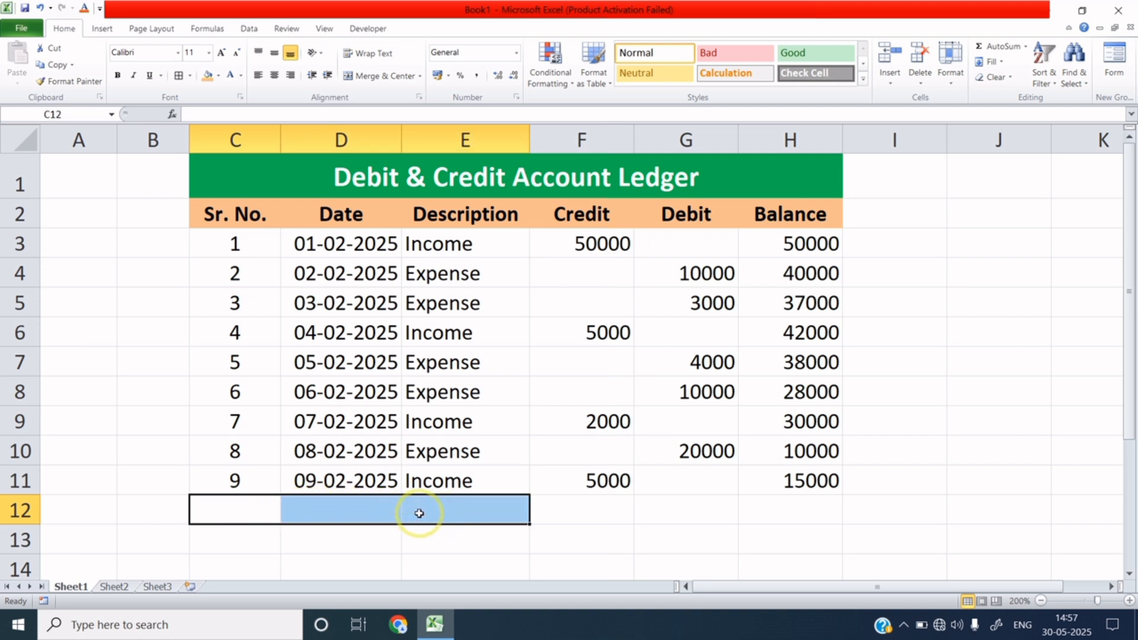
pyautogui.click(386, 76)
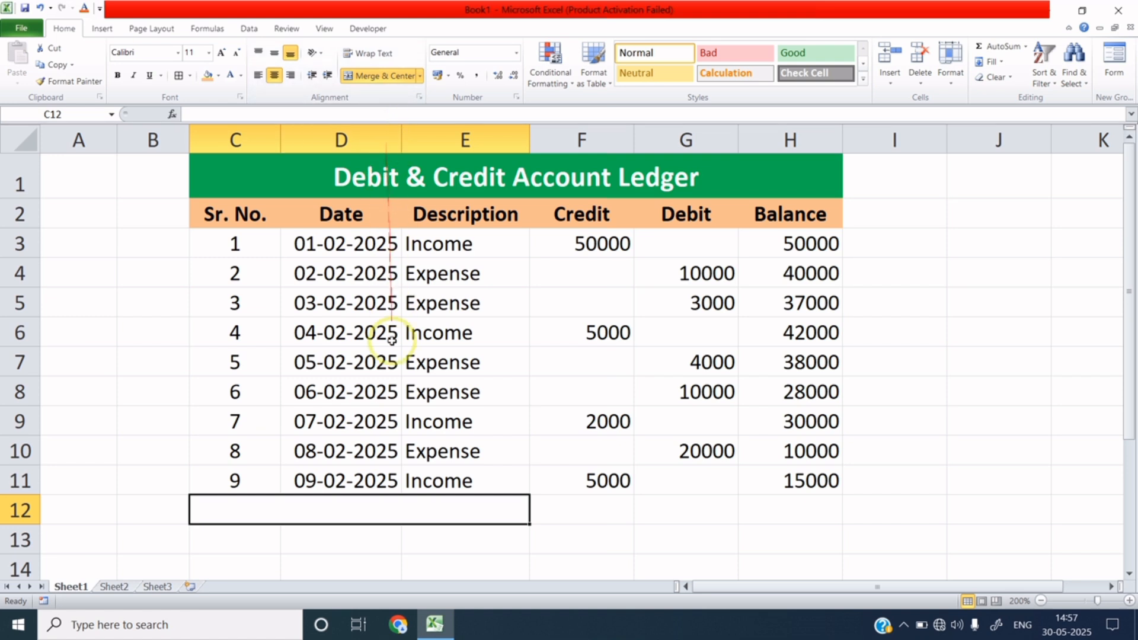
pyautogui.click(333, 506)
pyautogui.doubleClick(333, 506)
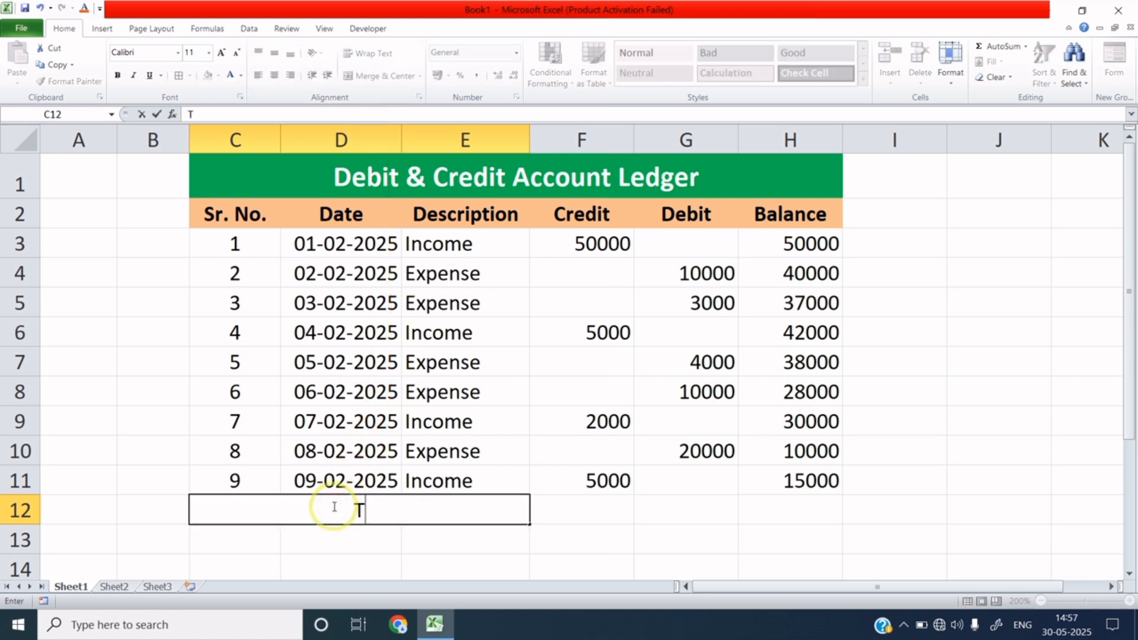
pyautogui.write('Total Amount')
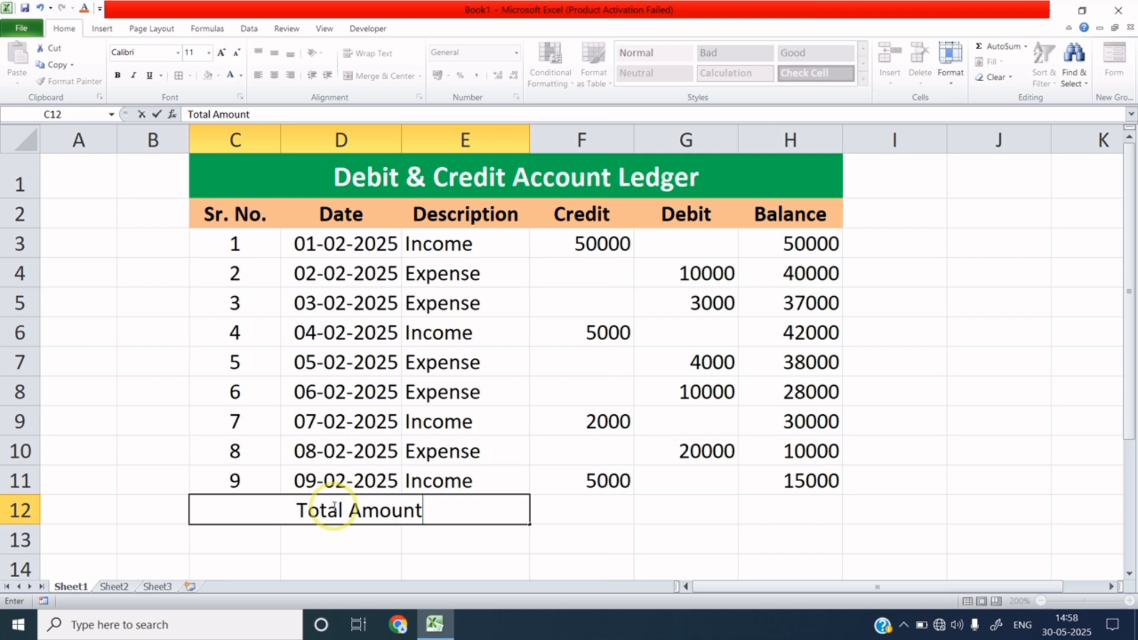
pyautogui.click(590, 511)
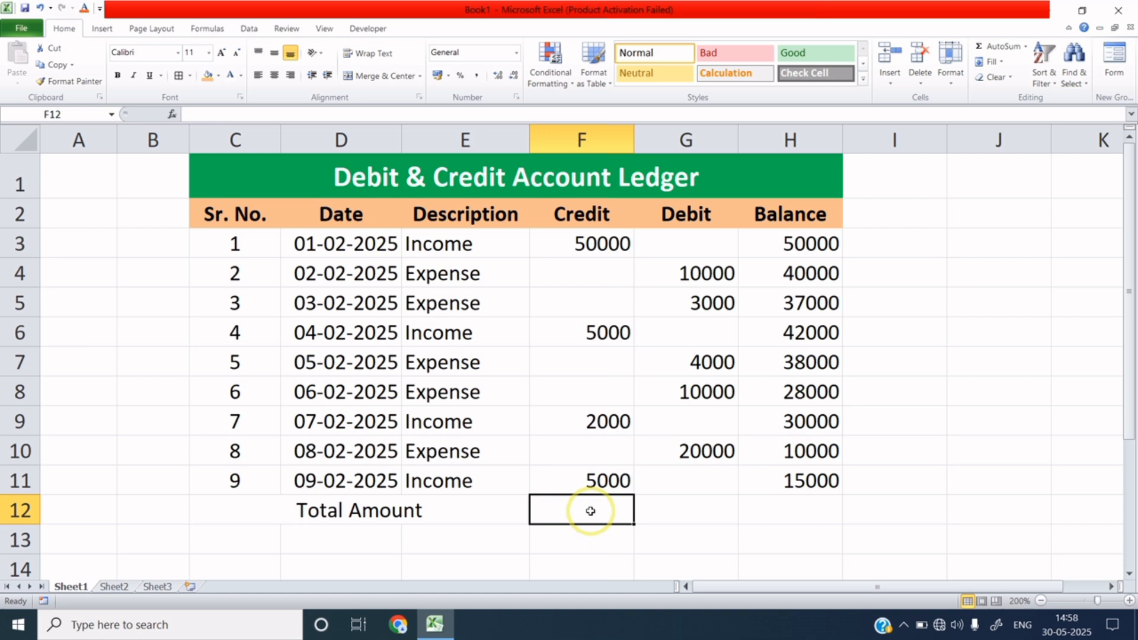
# Enter =SUM(F3:F11) in F12 so the Credit total shows 62000.
pyautogui.write('=')
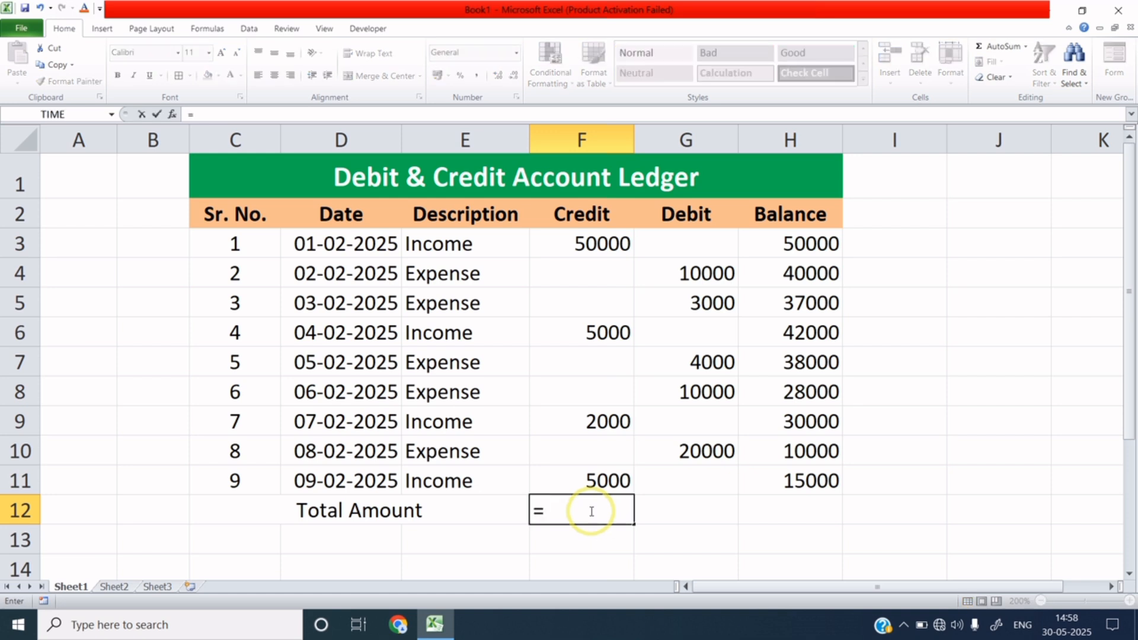
pyautogui.write('sum(')
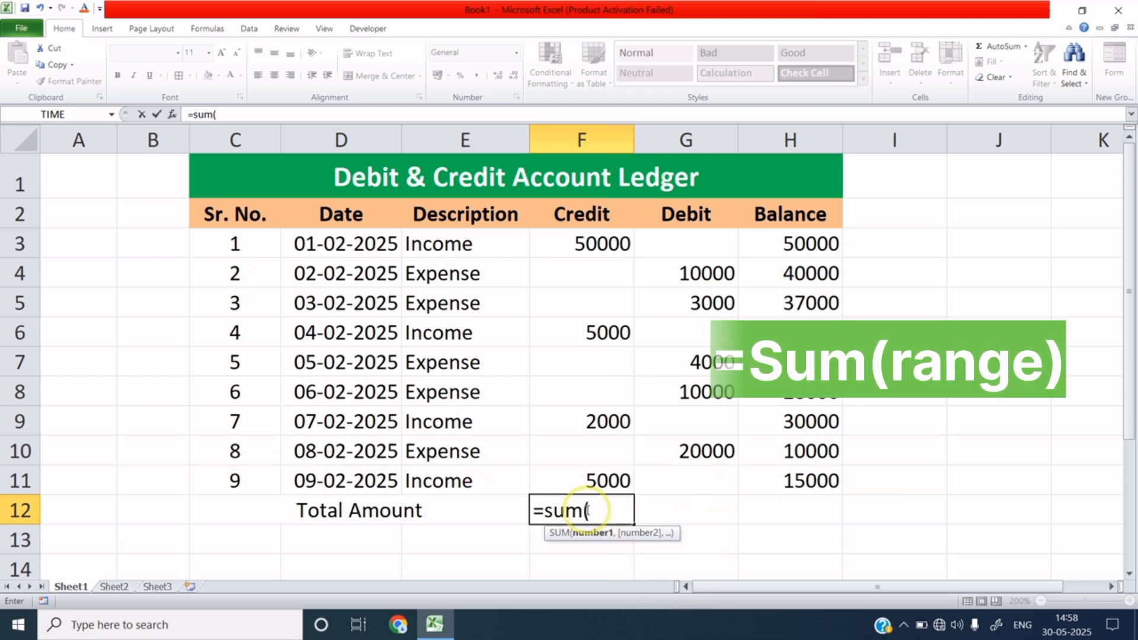
pyautogui.click(618, 248)
pyautogui.moveTo(618, 248); pyautogui.dragTo(620, 472)
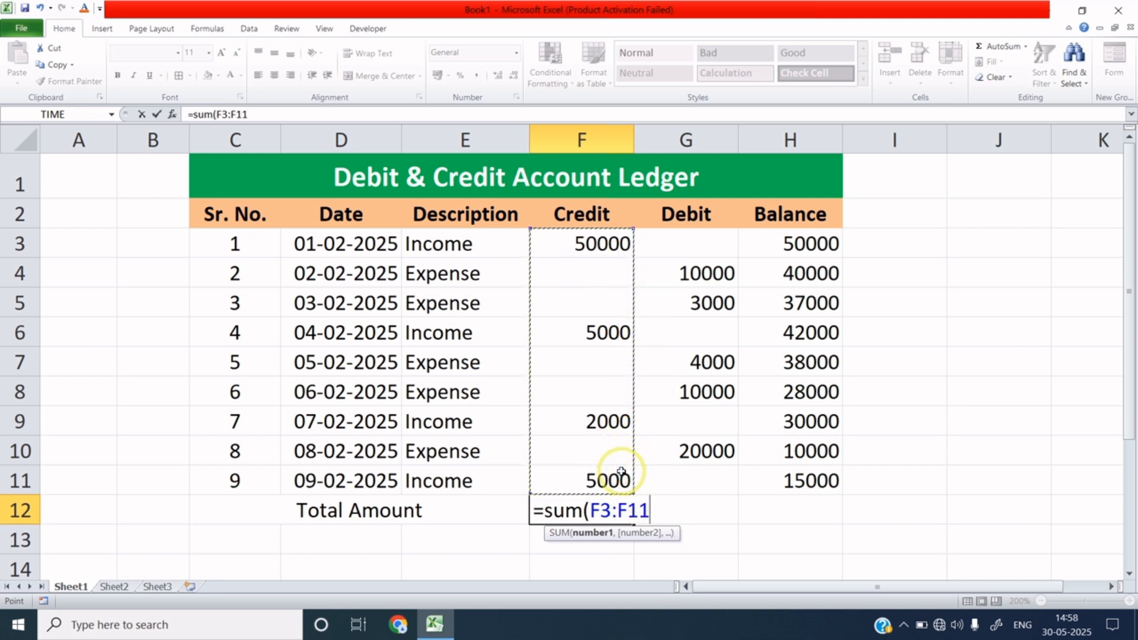
pyautogui.write(')')
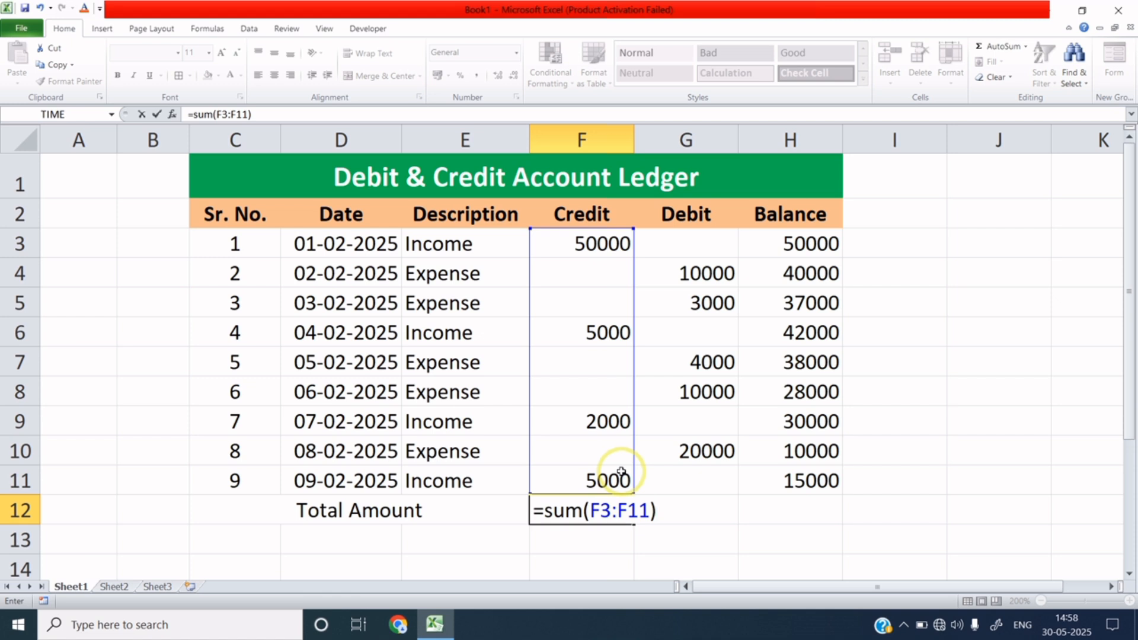
pyautogui.press('Return')
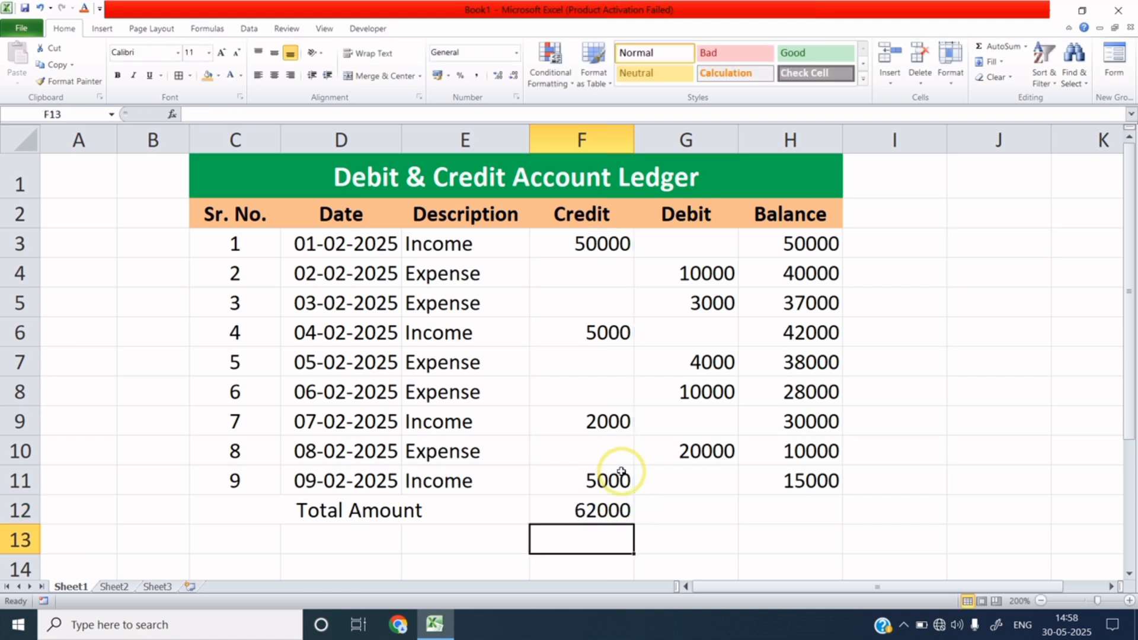
# Check the F12 credit total formula against the G12 debit total cell.
pyautogui.click(614, 511)
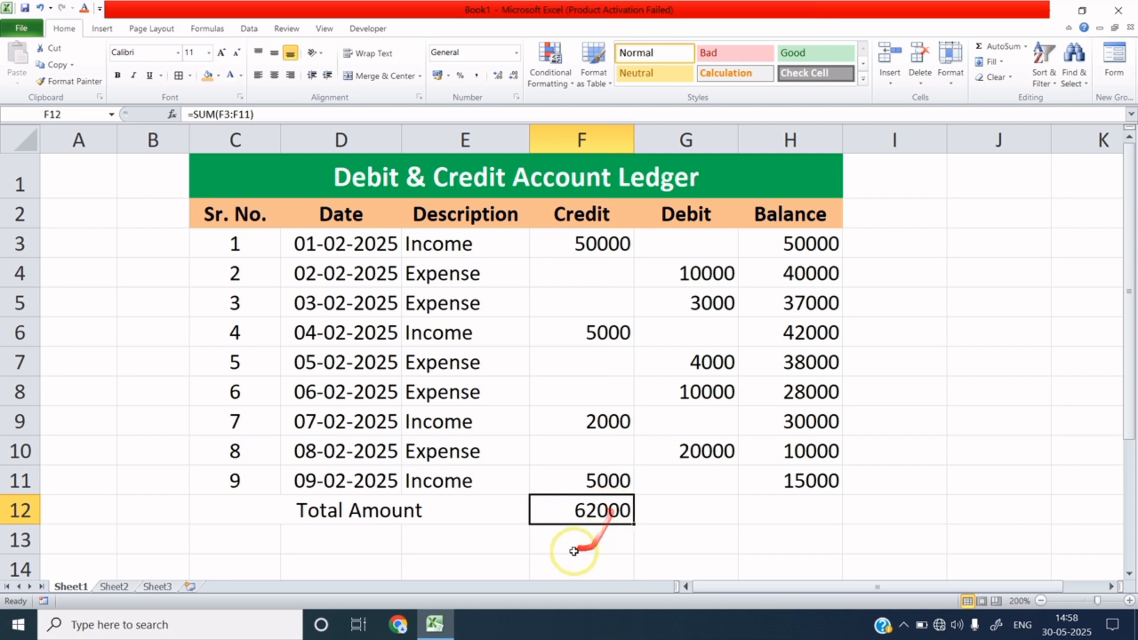
pyautogui.click(684, 511)
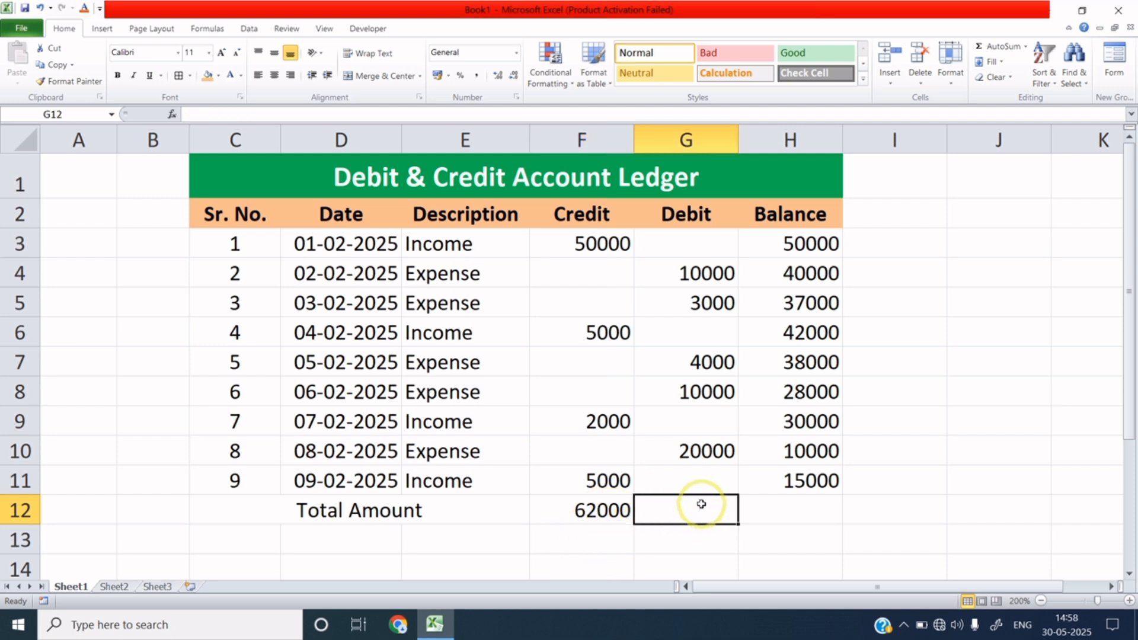
pyautogui.click(615, 509)
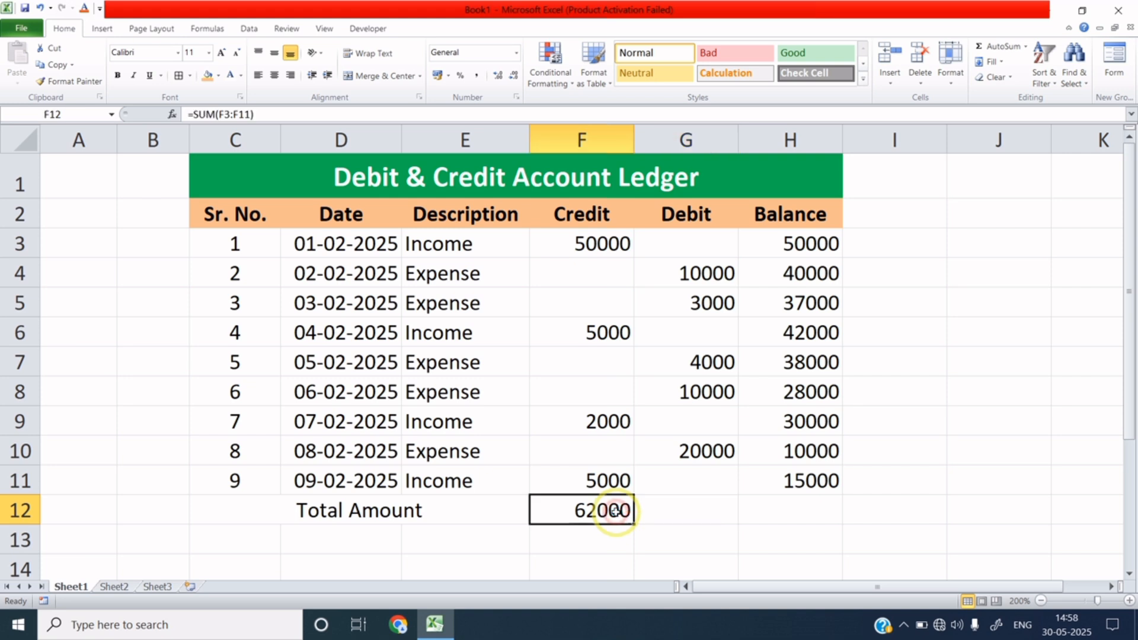
pyautogui.click(686, 511)
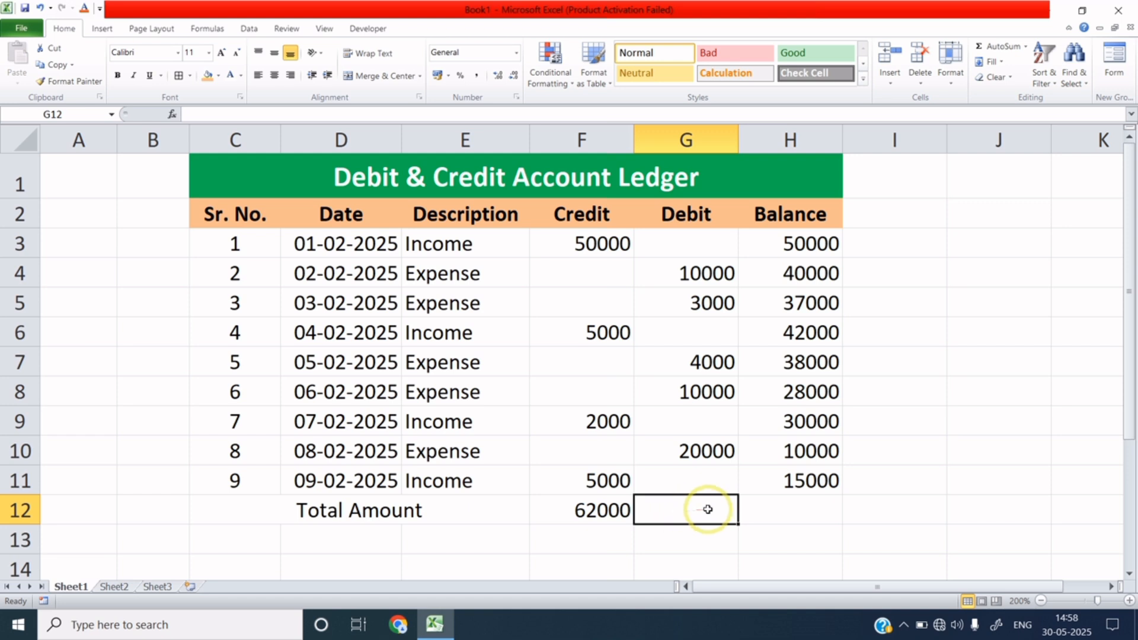
pyautogui.click(618, 507)
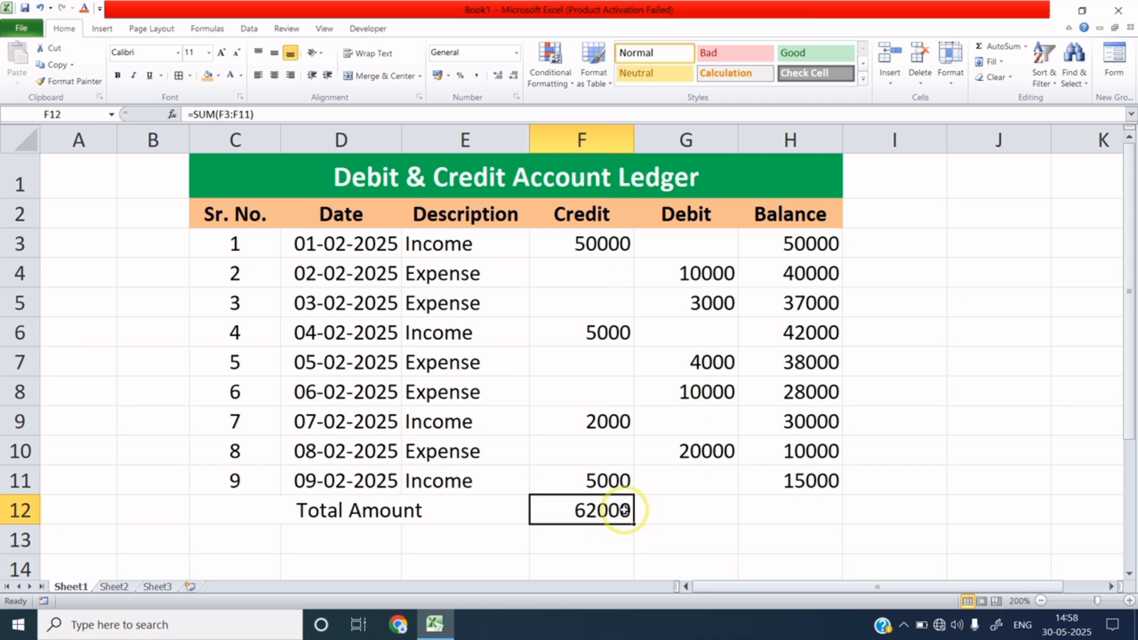
# Copy the F12 SUM formula right into G12 with the fill handle.
pyautogui.moveTo(619, 508); pyautogui.dragTo(690, 508)
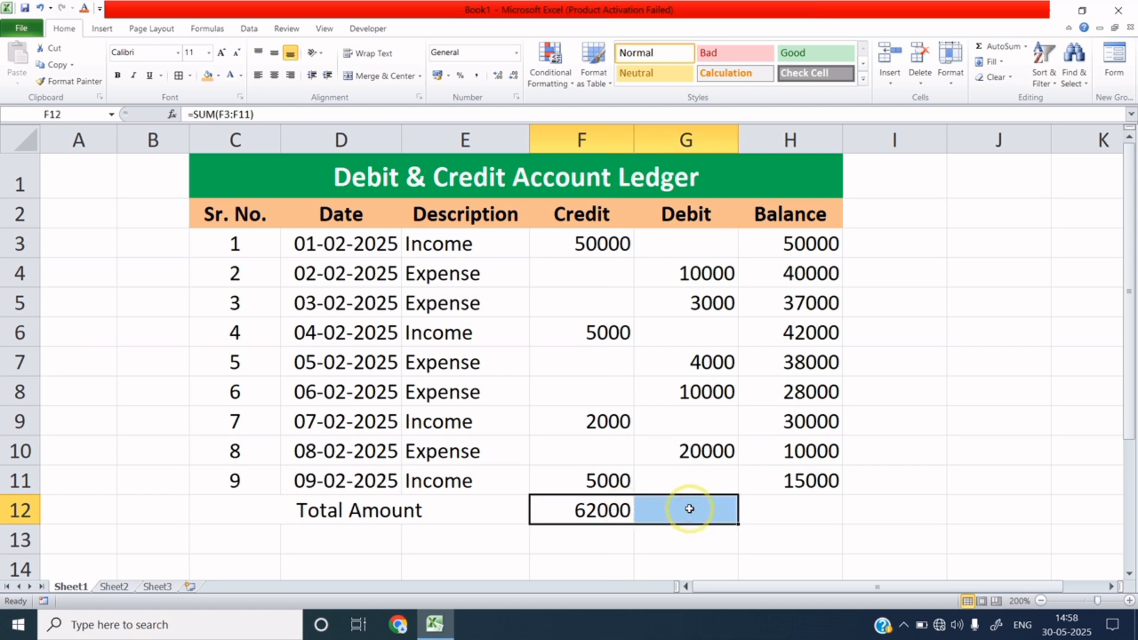
pyautogui.click(728, 485)
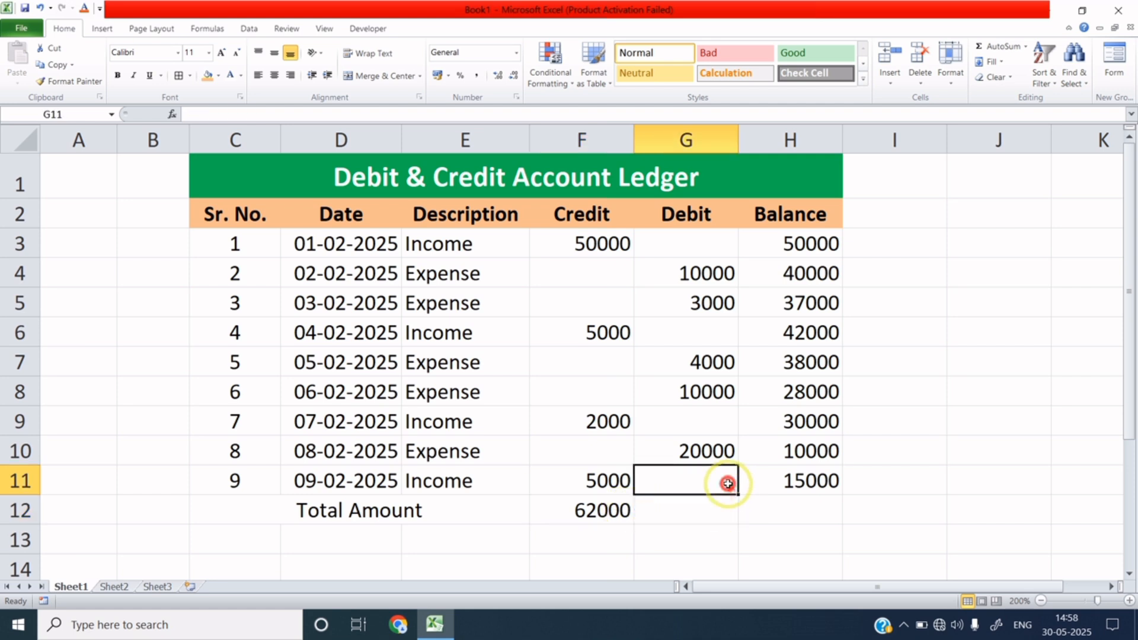
pyautogui.click(625, 510)
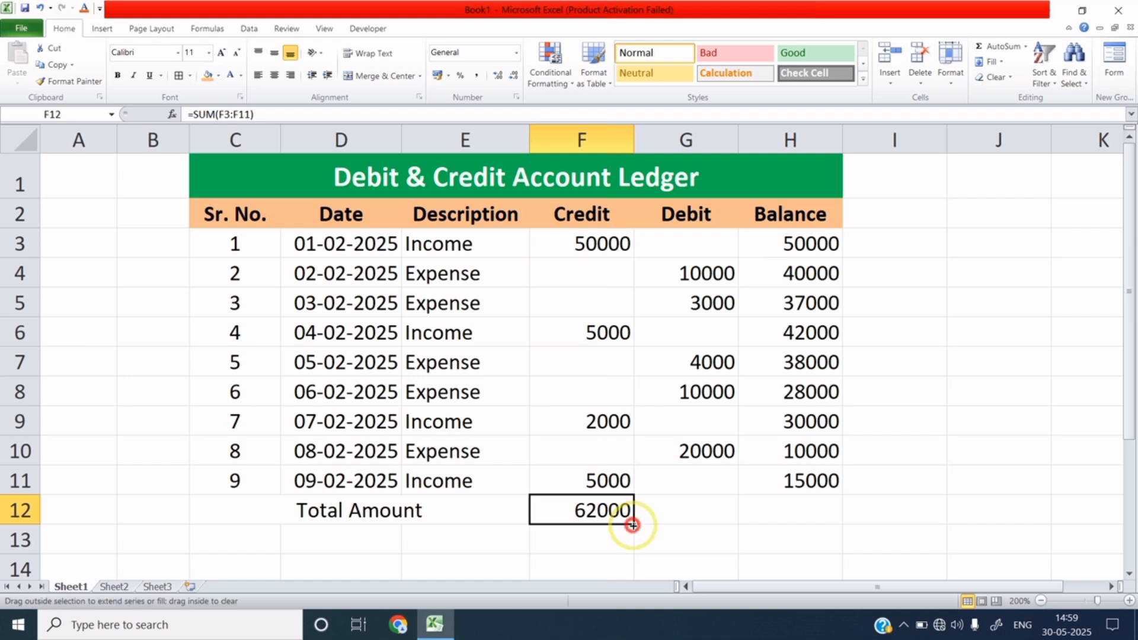
pyautogui.moveTo(632, 525); pyautogui.dragTo(741, 524)
# Verify G12 holds =SUM(G3:G11) showing 47000, compared with F12's formula.
pyautogui.click(691, 509)
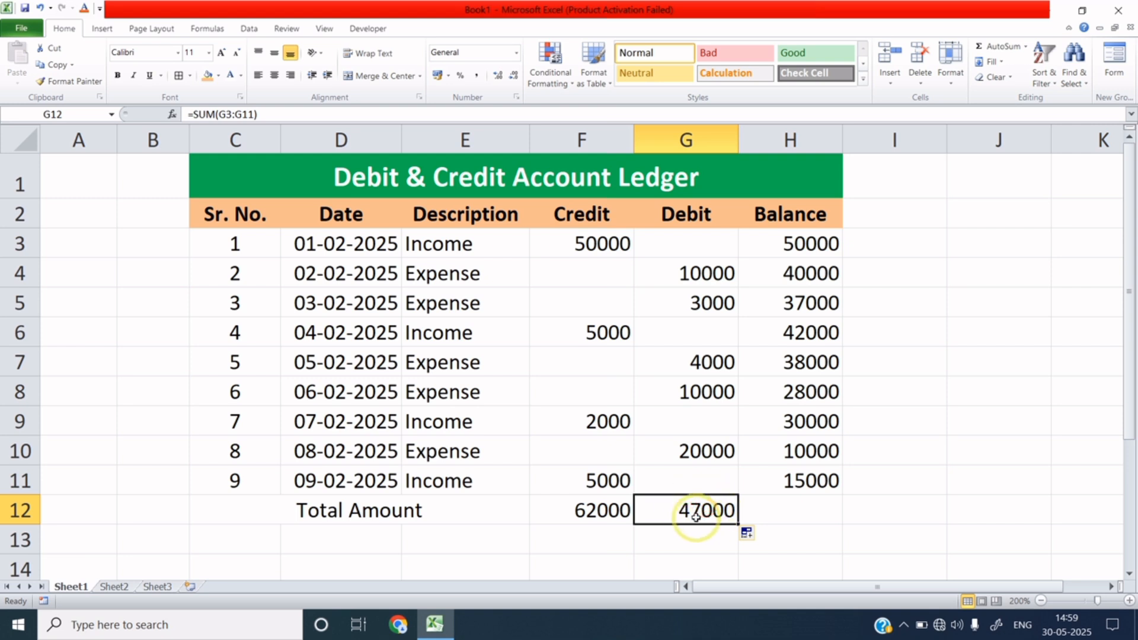
pyautogui.click(622, 514)
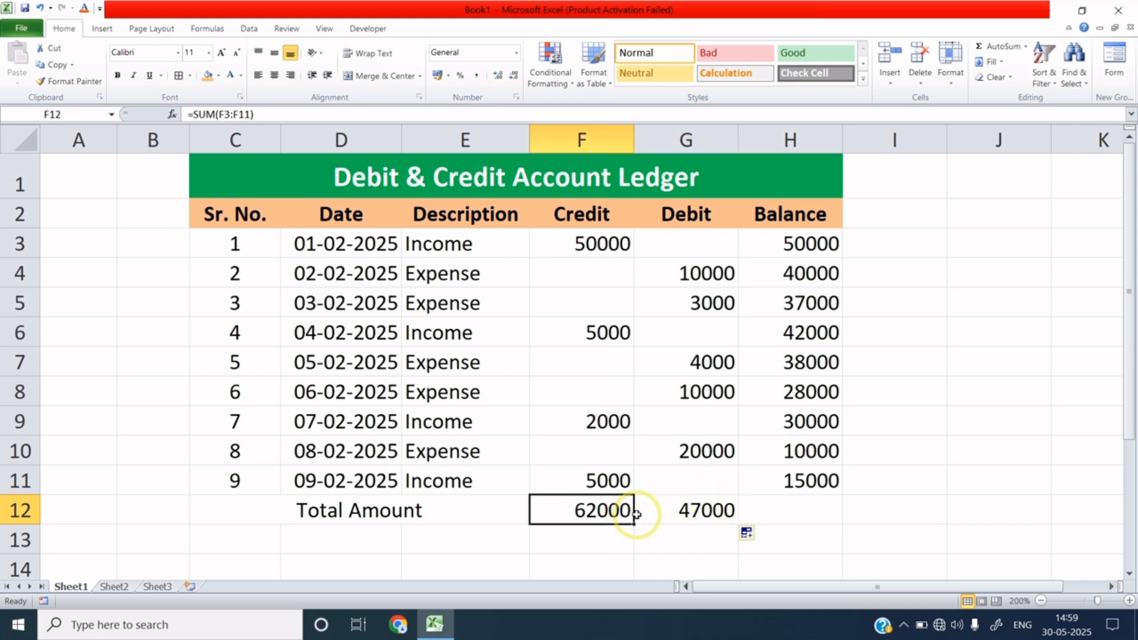
pyautogui.click(695, 510)
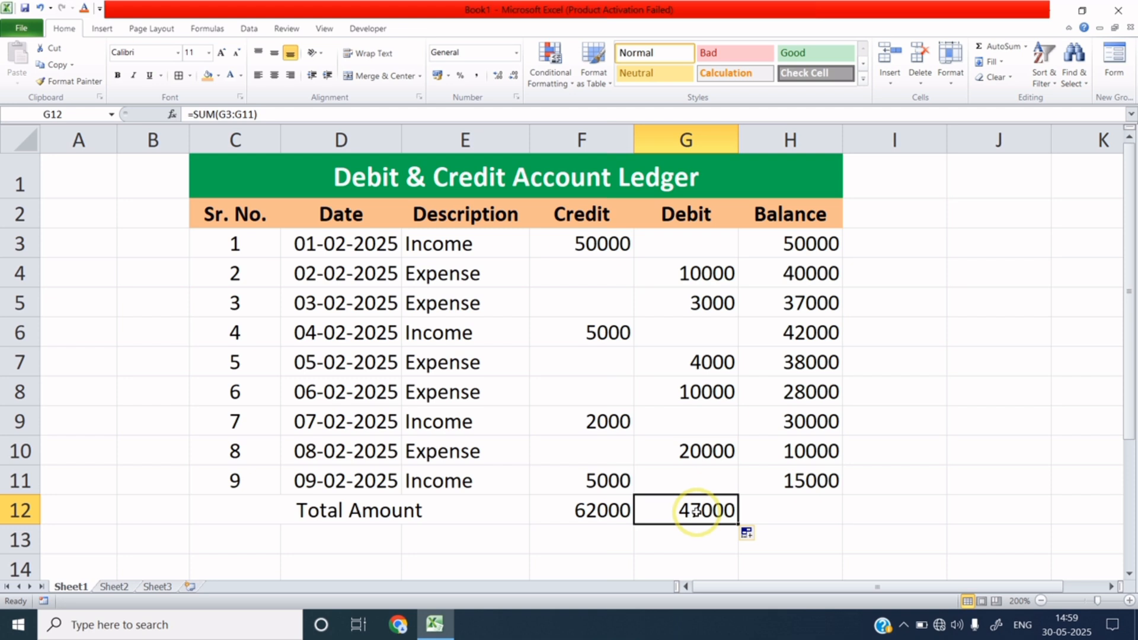
pyautogui.click(786, 509)
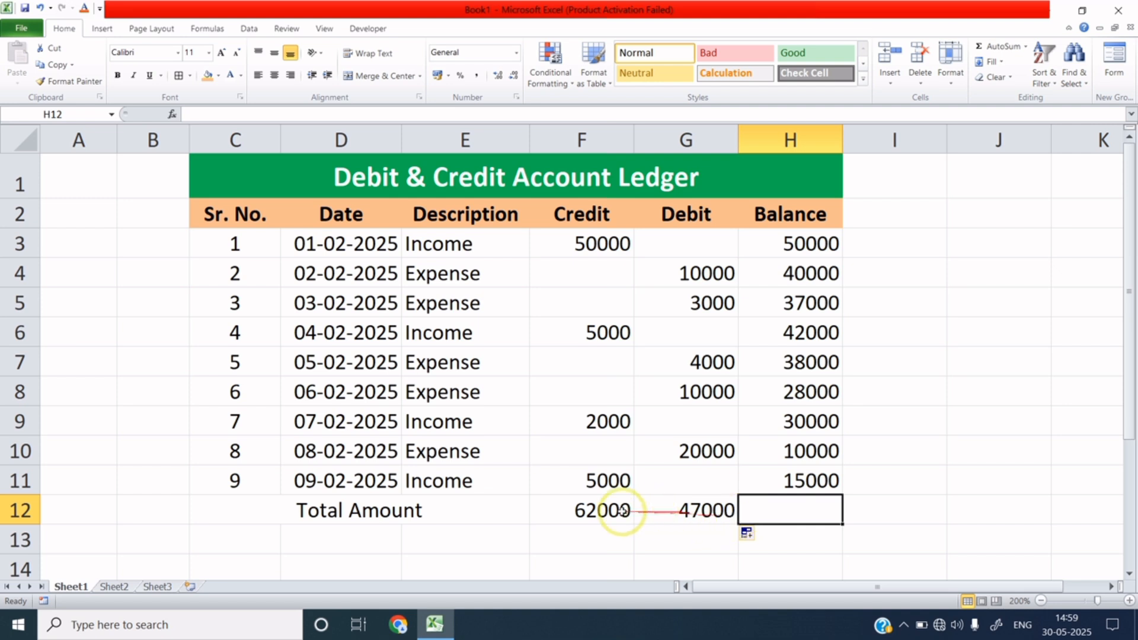
# Enter =(F12-G12) in H12 for a 15000 balance and compare it with H11.
pyautogui.write('=(')
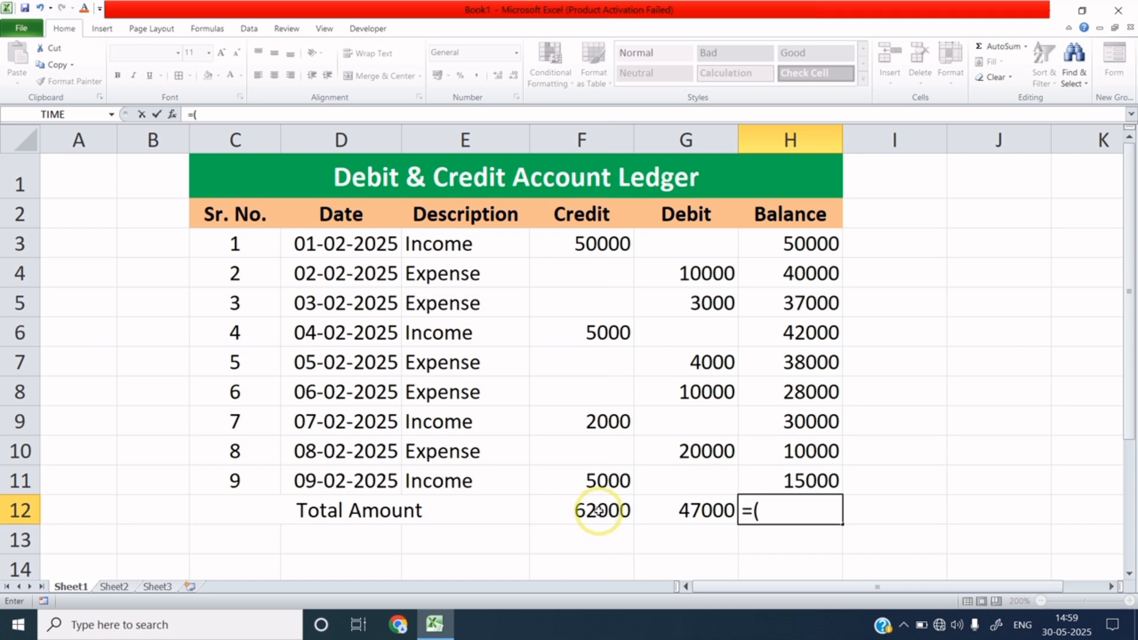
pyautogui.click(598, 510)
pyautogui.write('-')
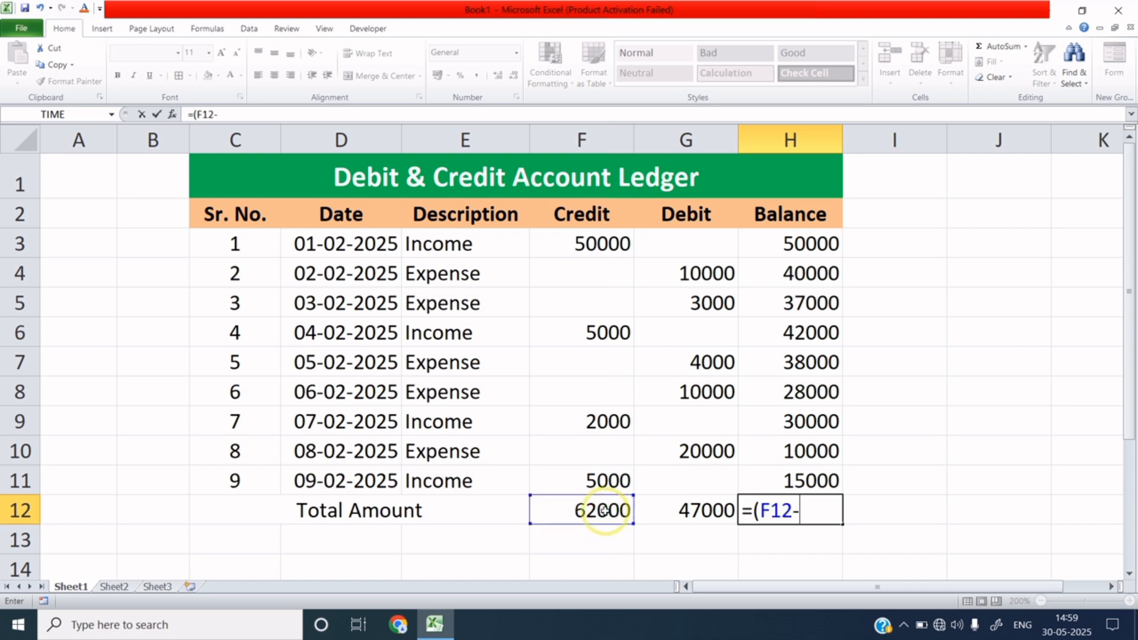
pyautogui.click(693, 511)
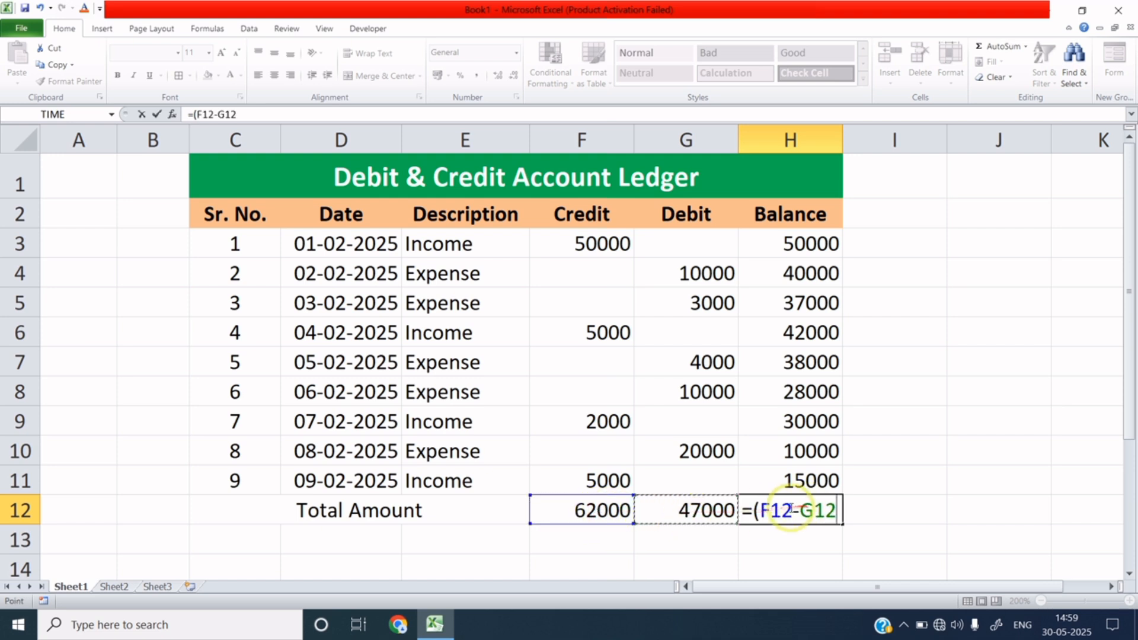
pyautogui.moveTo(790, 511); pyautogui.dragTo(760, 513)
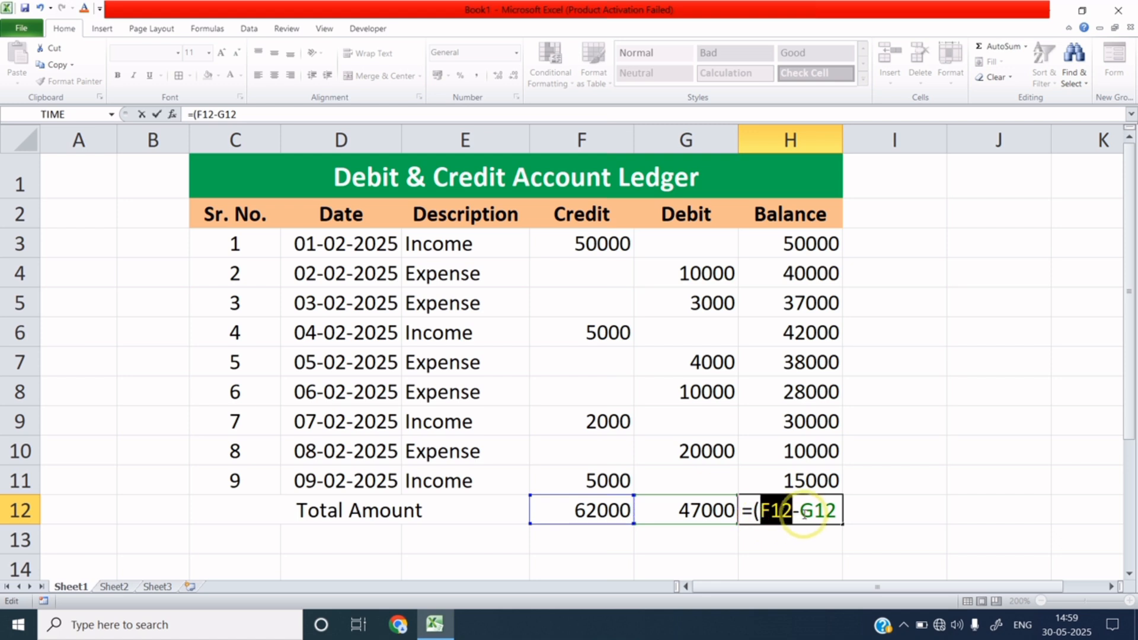
pyautogui.moveTo(800, 511); pyautogui.dragTo(837, 509)
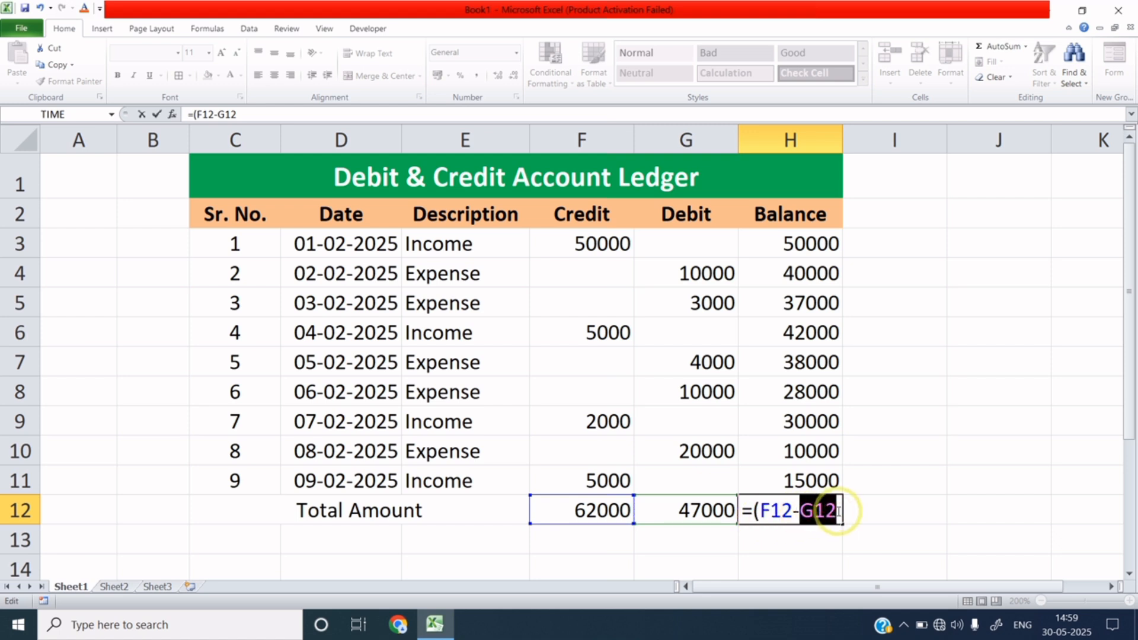
pyautogui.click(838, 511)
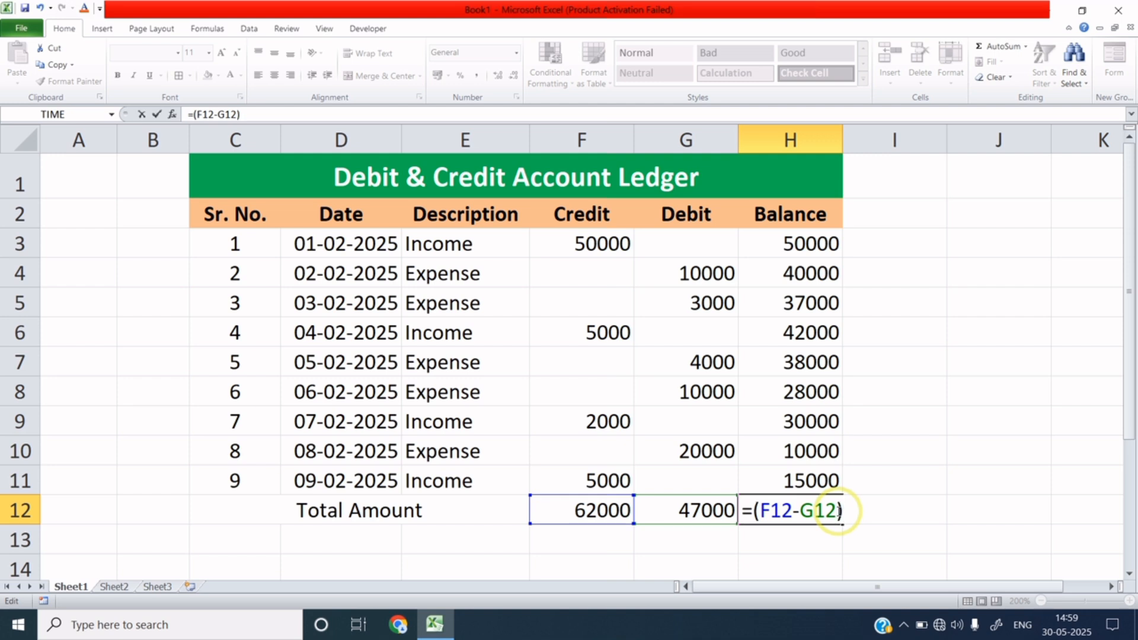
pyautogui.press('Return')
pyautogui.click(836, 510)
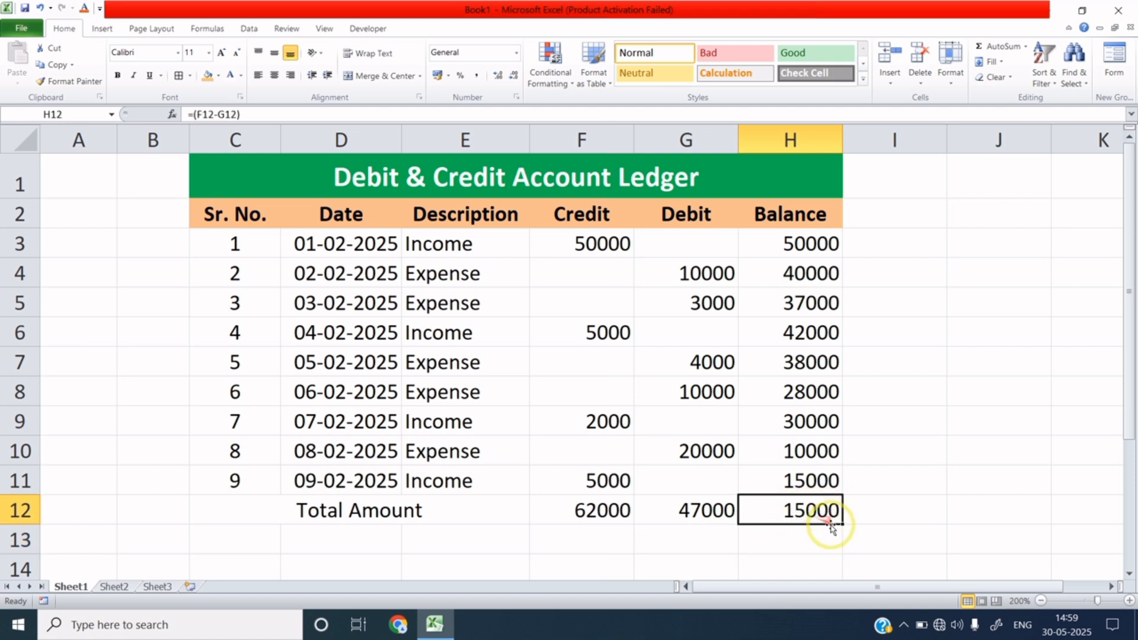
pyautogui.click(823, 486)
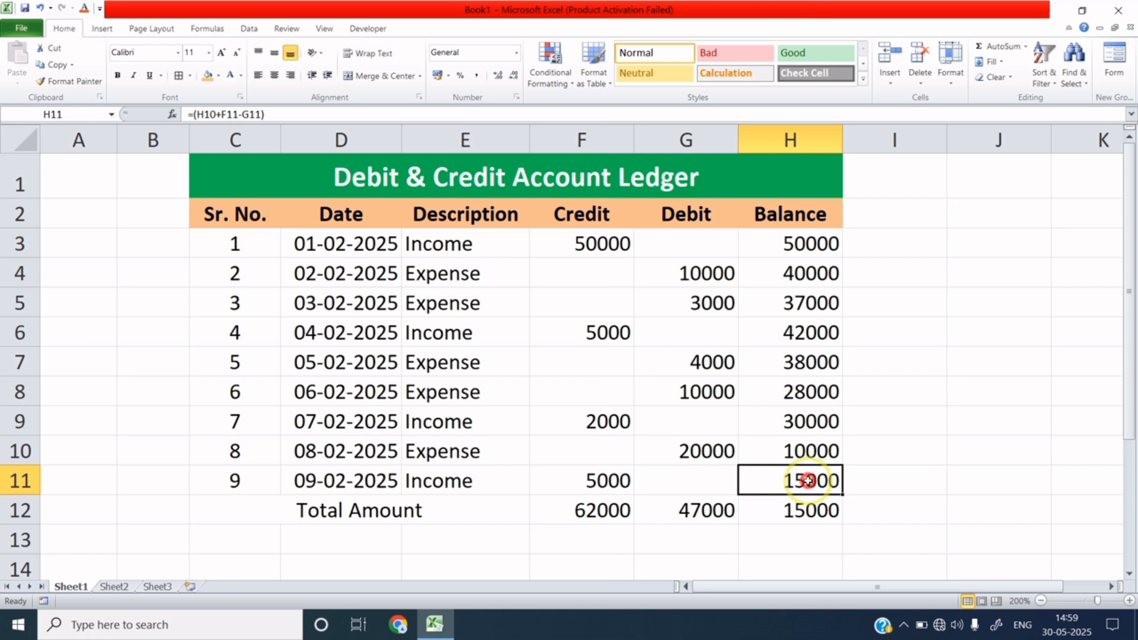
# Give the Total Amount row C12:H12 a peach fill and bold text.
pyautogui.moveTo(806, 482); pyautogui.dragTo(813, 505)
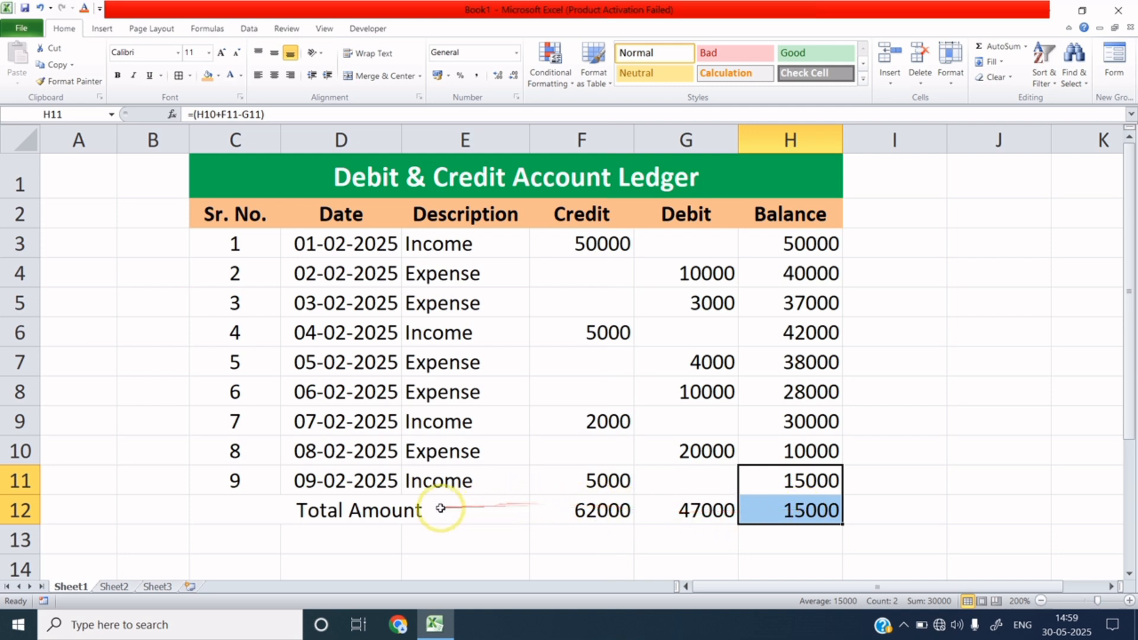
pyautogui.moveTo(411, 510); pyautogui.dragTo(774, 513)
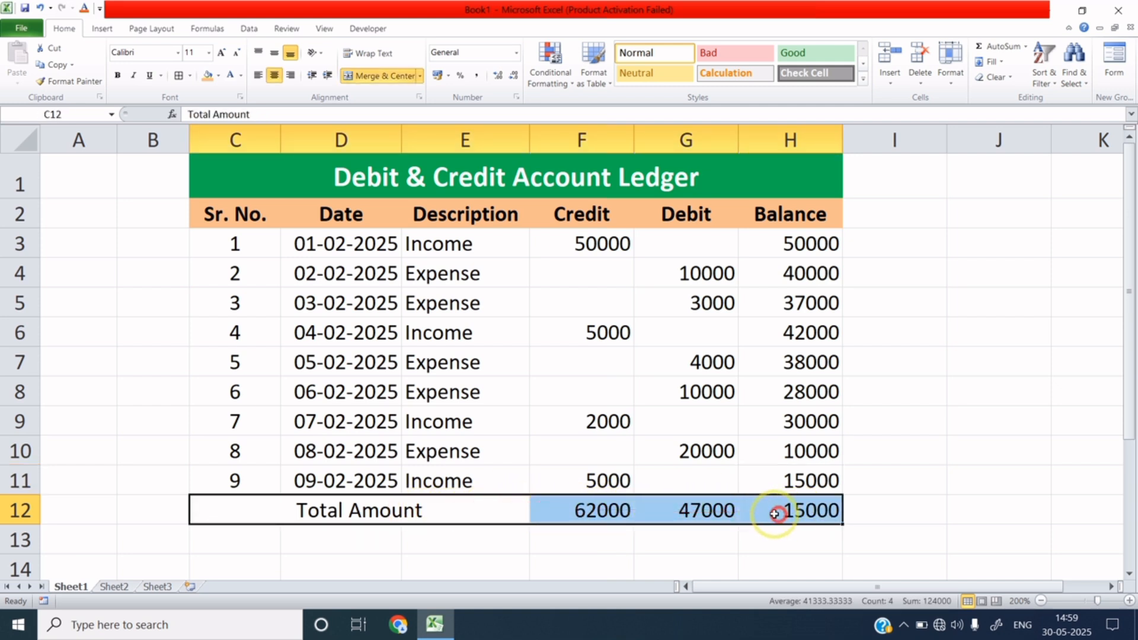
pyautogui.click(207, 75)
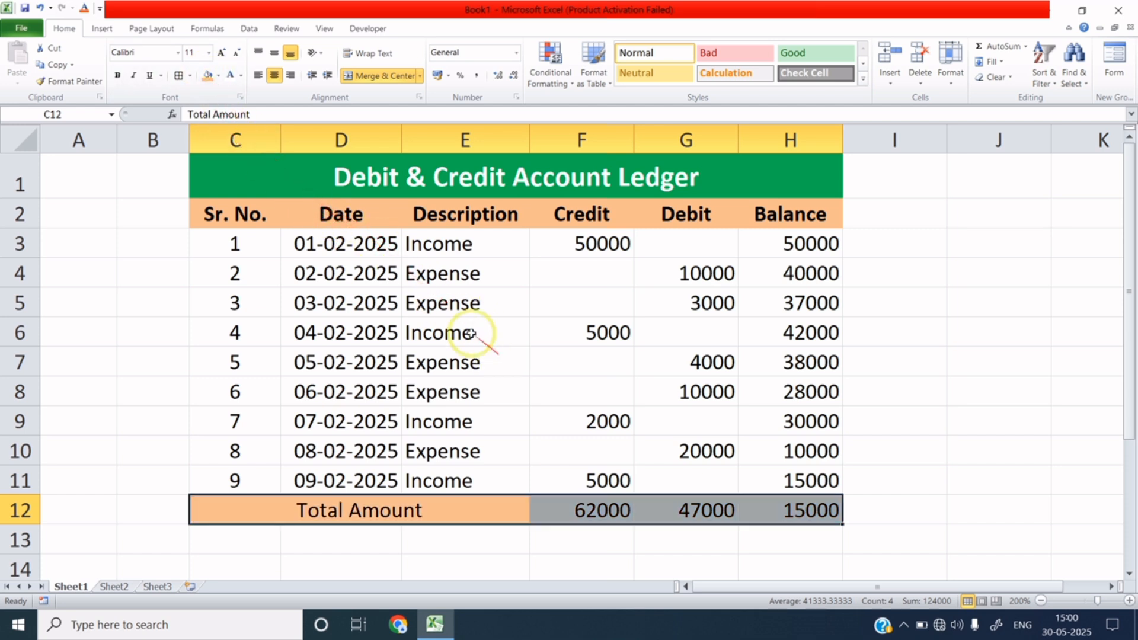
pyautogui.click(118, 74)
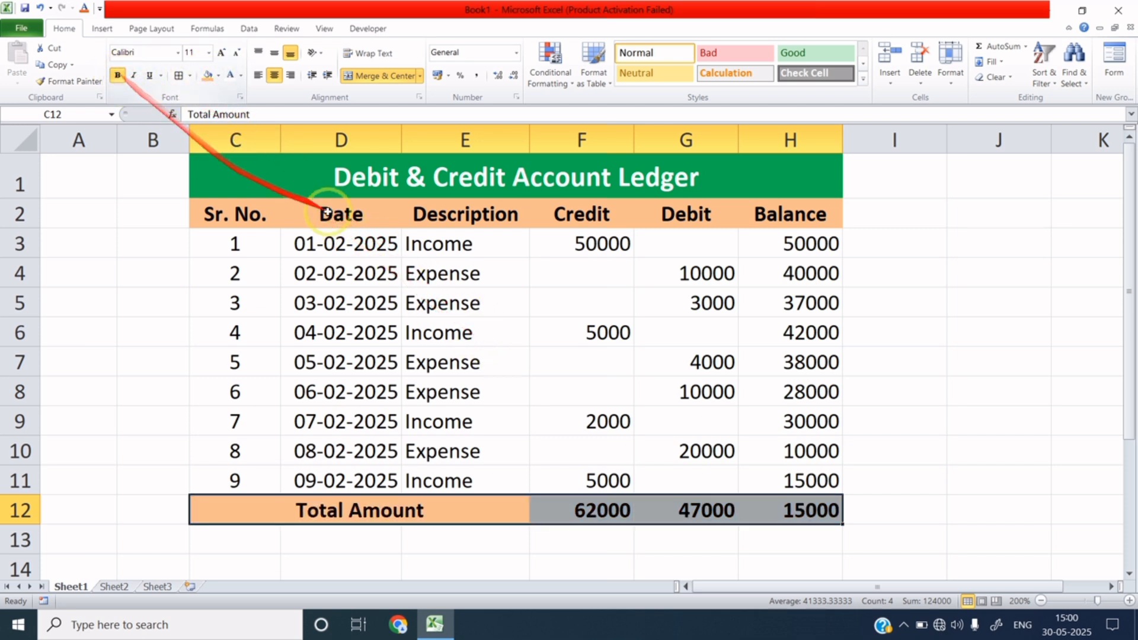
pyautogui.click(535, 294)
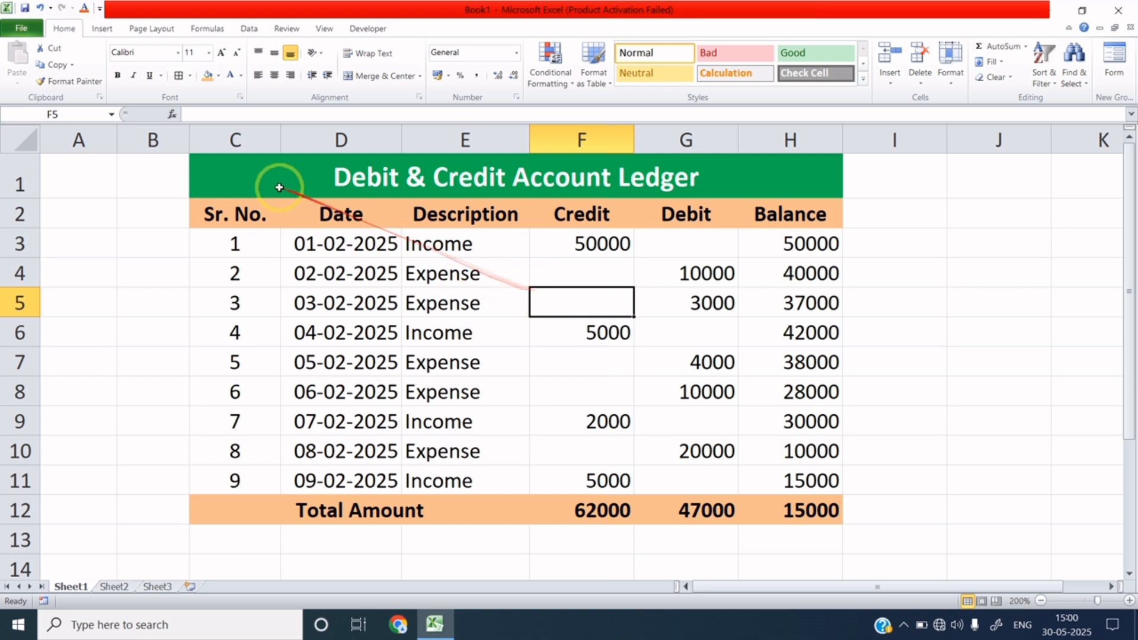
# Apply All Borders to the whole ledger range C1:H12.
pyautogui.moveTo(239, 173); pyautogui.dragTo(502, 502)
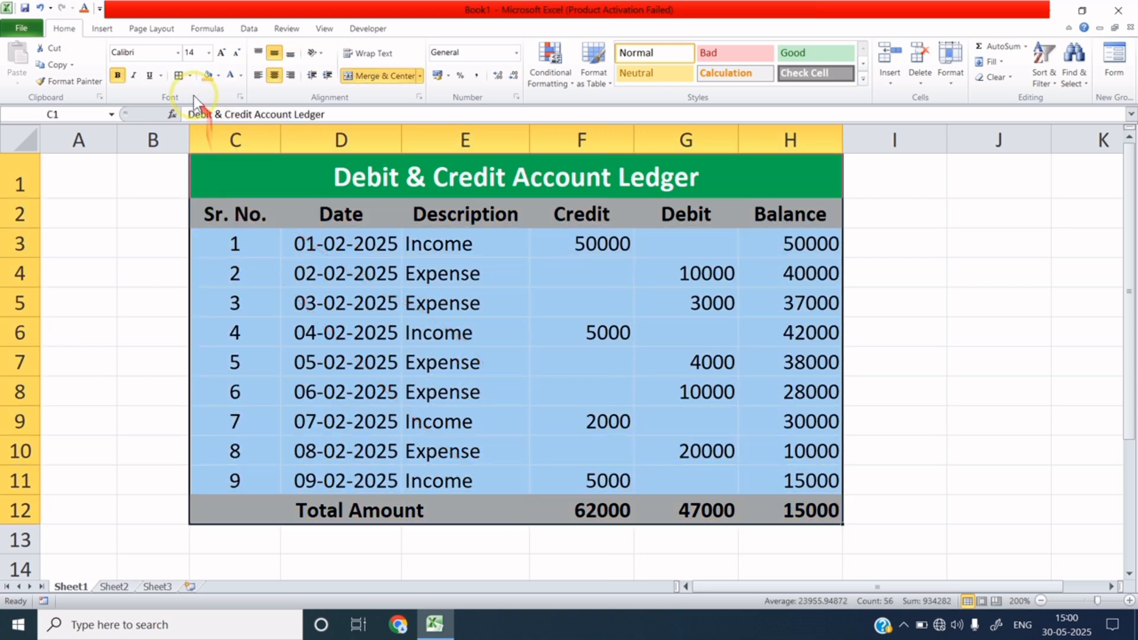
pyautogui.click(177, 77)
pyautogui.click(474, 303)
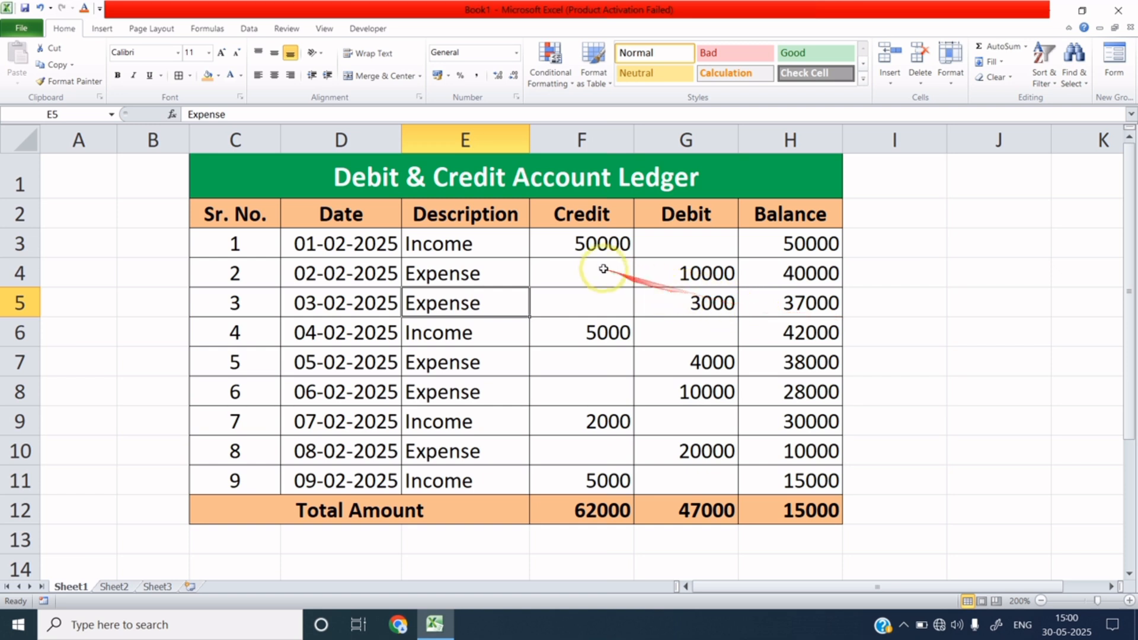
# Format F3:H12 as Currency with 2 decimals and symbol None, e.g. 50,000.00.
pyautogui.moveTo(607, 237); pyautogui.dragTo(815, 509)
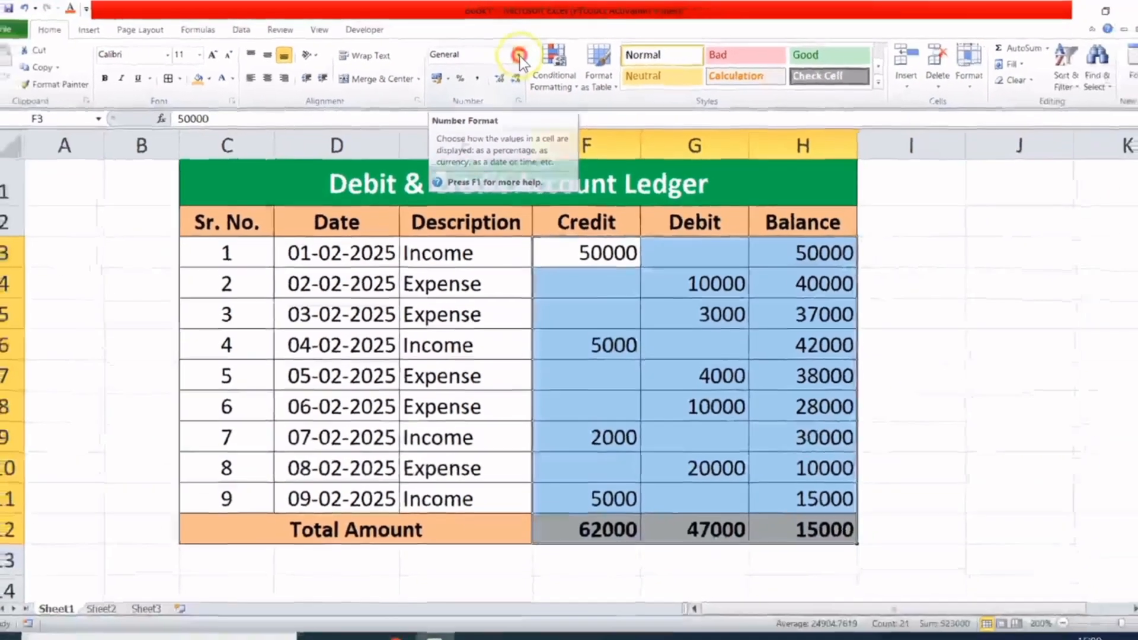
pyautogui.click(568, 108)
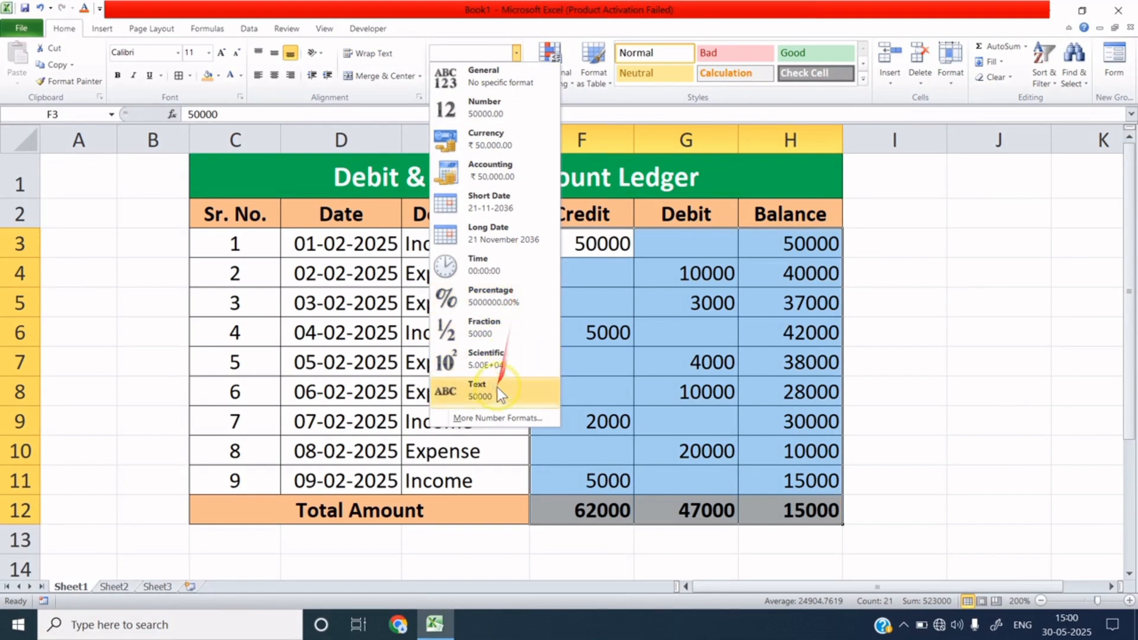
pyautogui.click(487, 419)
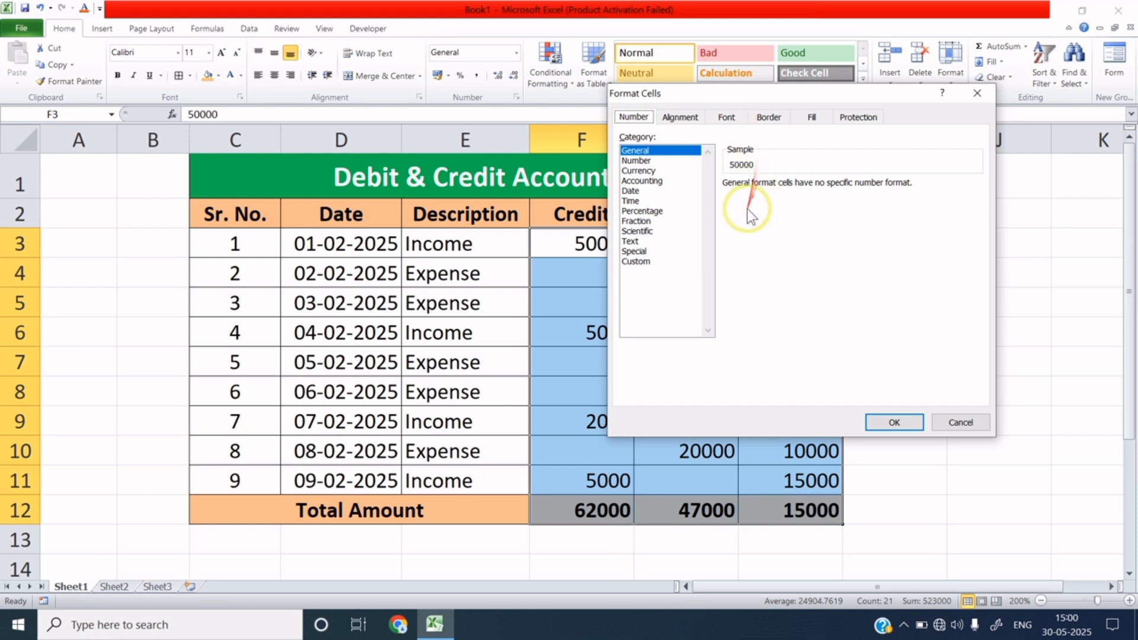
pyautogui.click(652, 171)
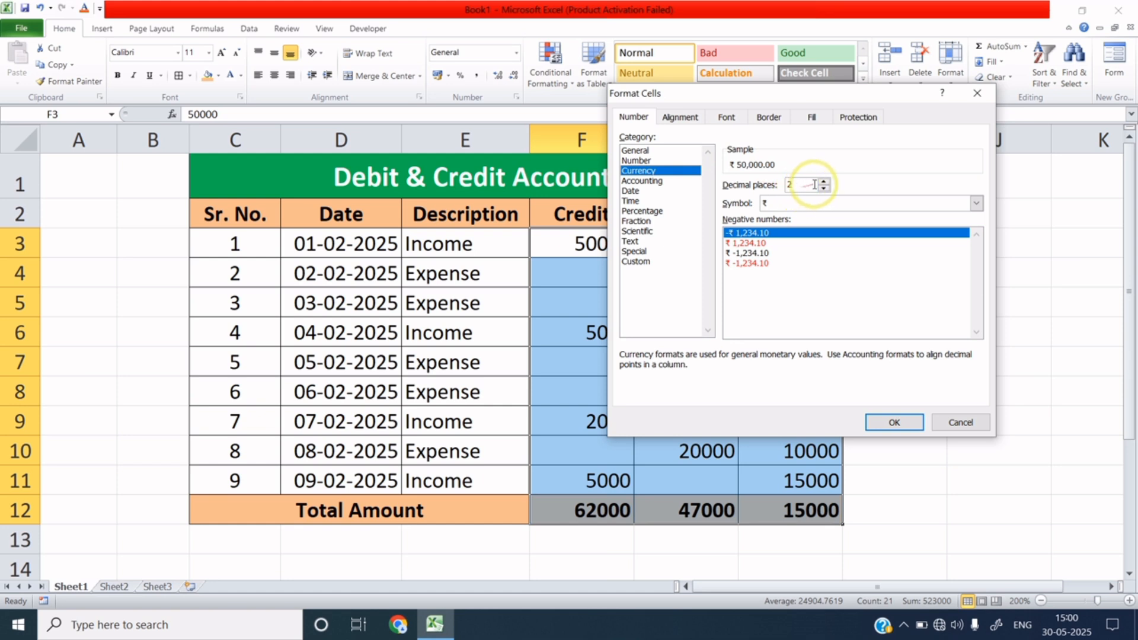
pyautogui.click(975, 203)
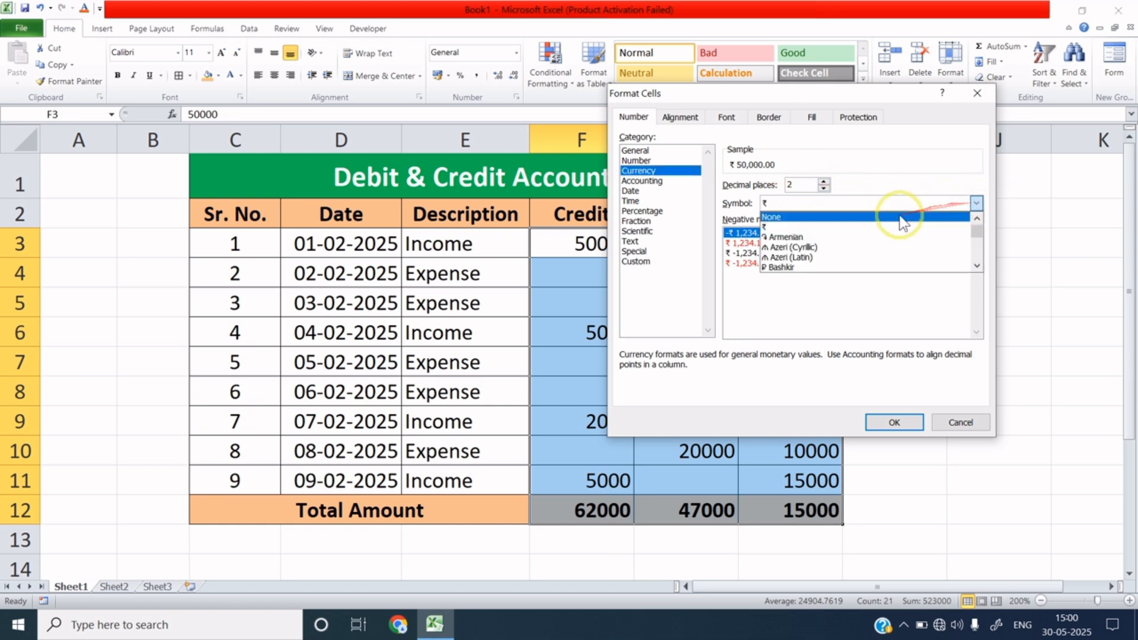
pyautogui.click(880, 218)
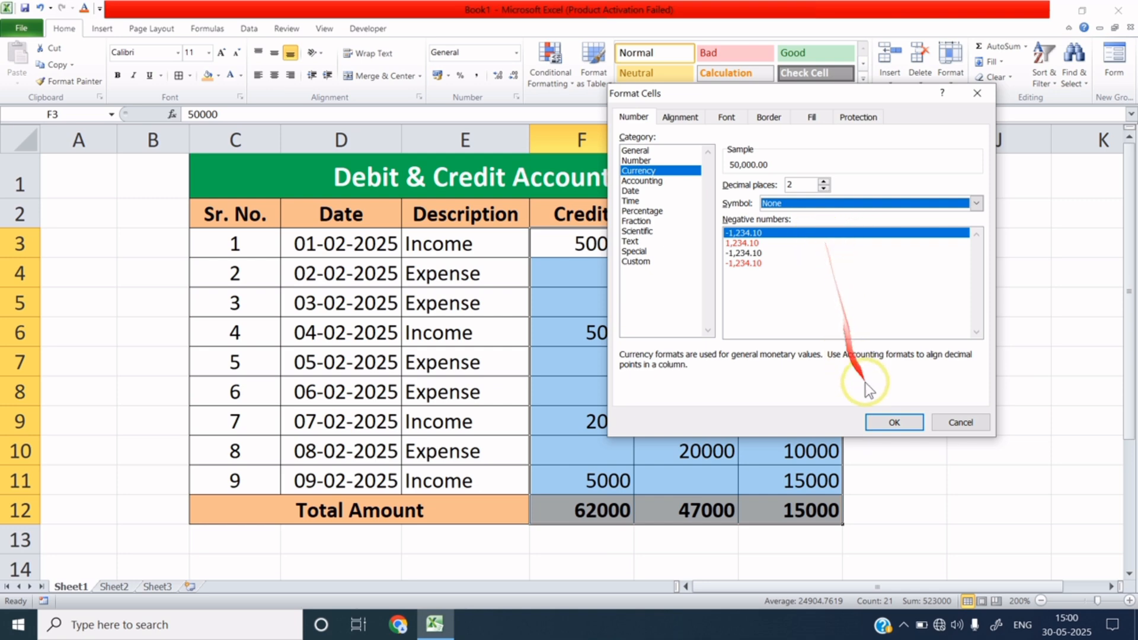
pyautogui.click(880, 421)
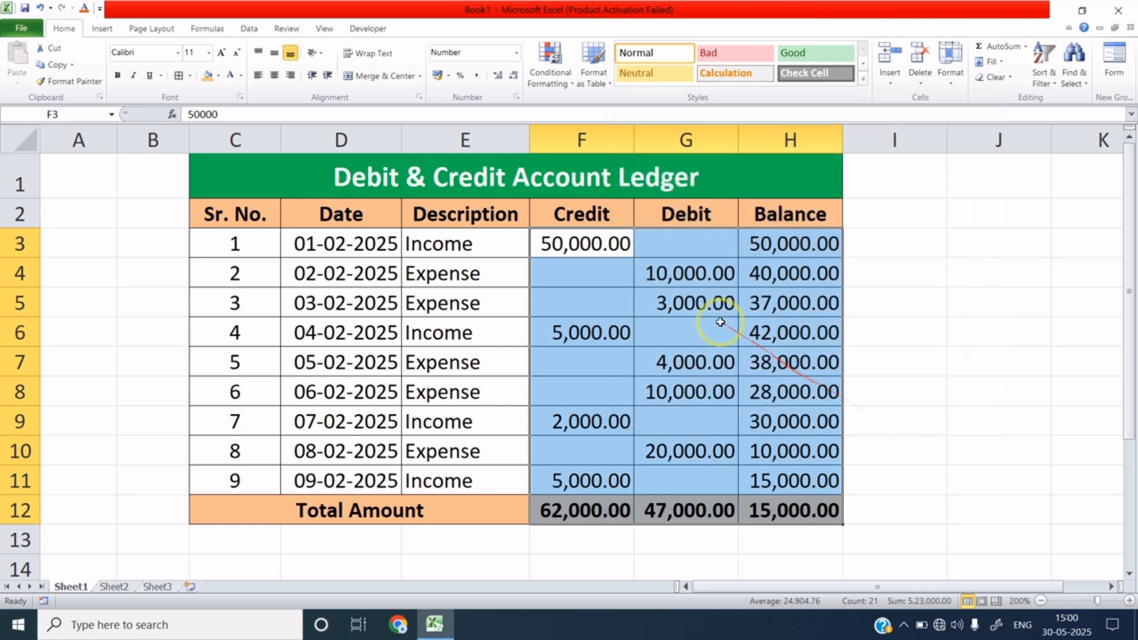
pyautogui.click(656, 303)
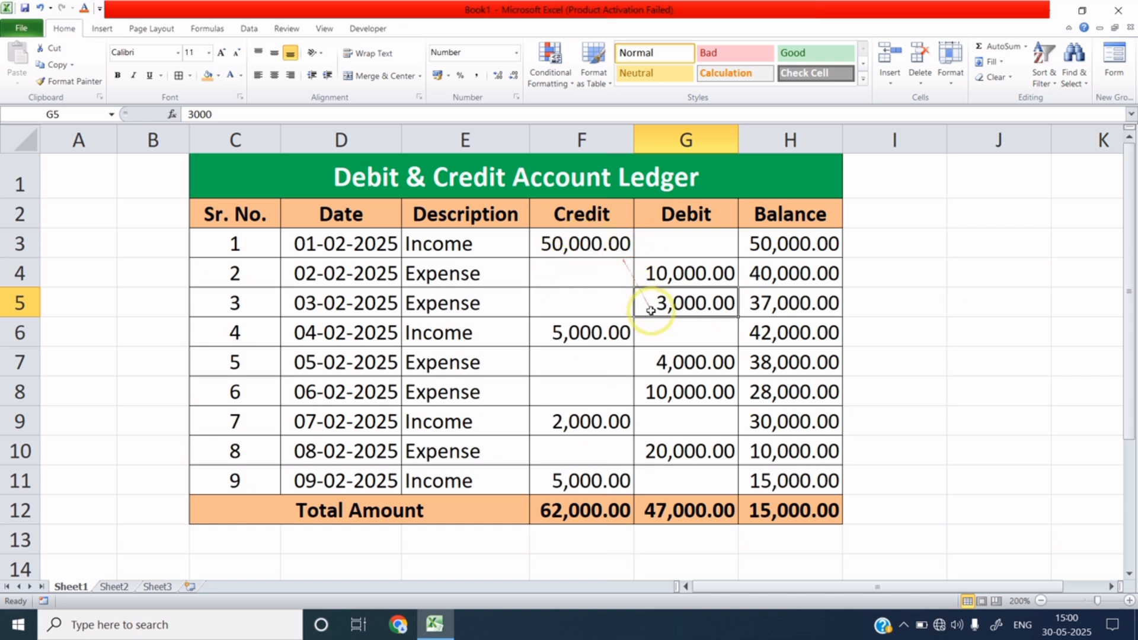
pyautogui.click(682, 359)
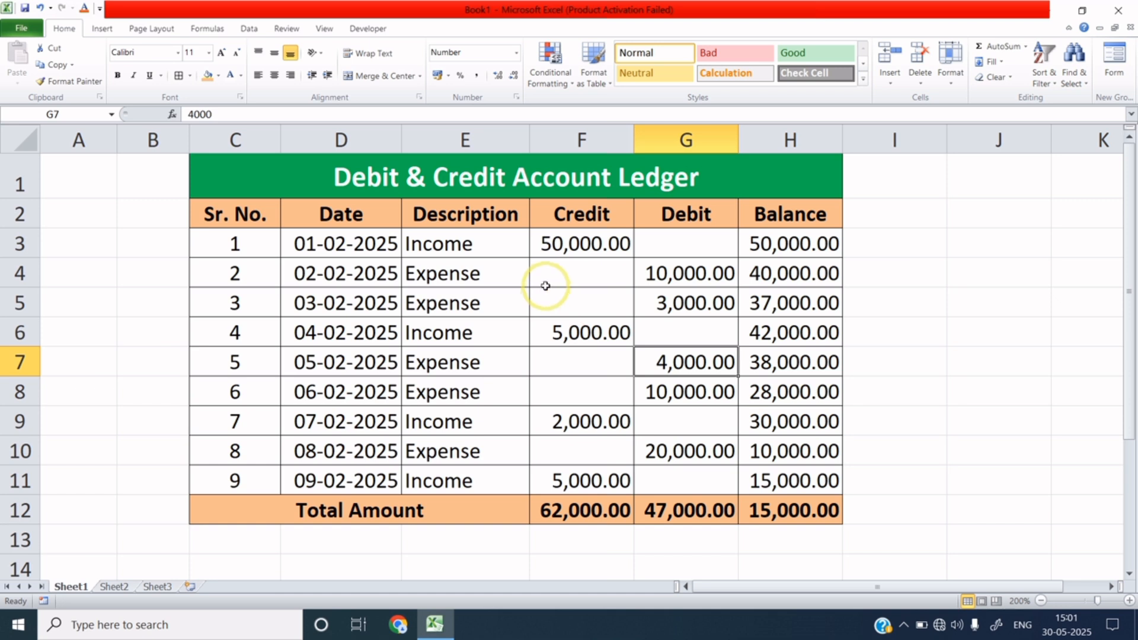